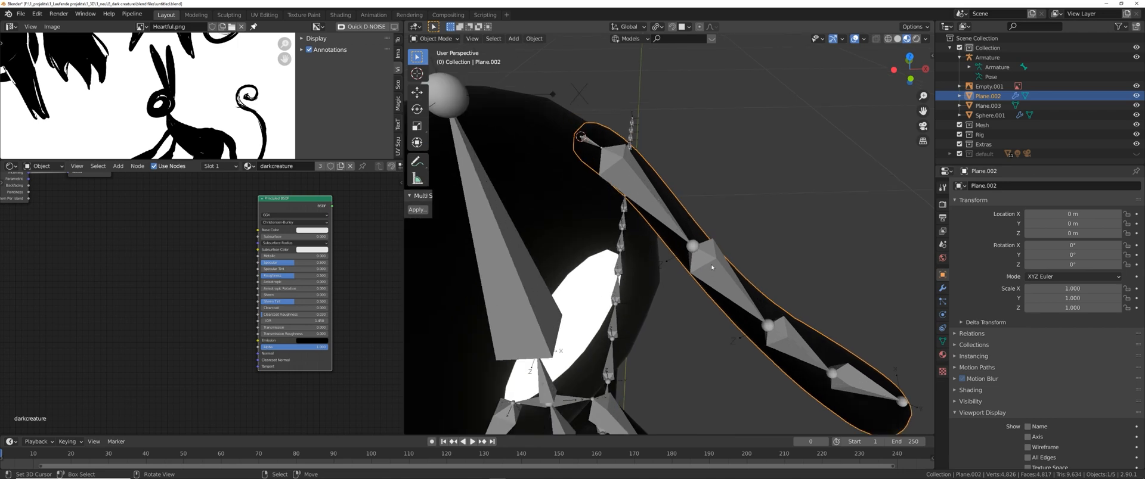
Try to parent the ear mesh Plane.002 to the armature with automatic weights.
middle_click_drag(682, 236, 643, 193)
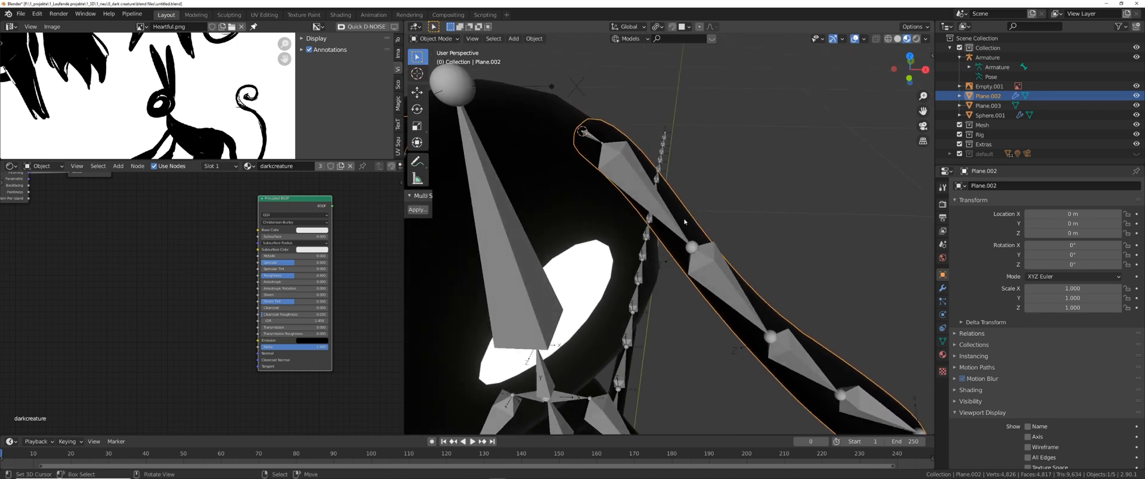
left_click(667, 214, "shift")
key("ctrl+p")
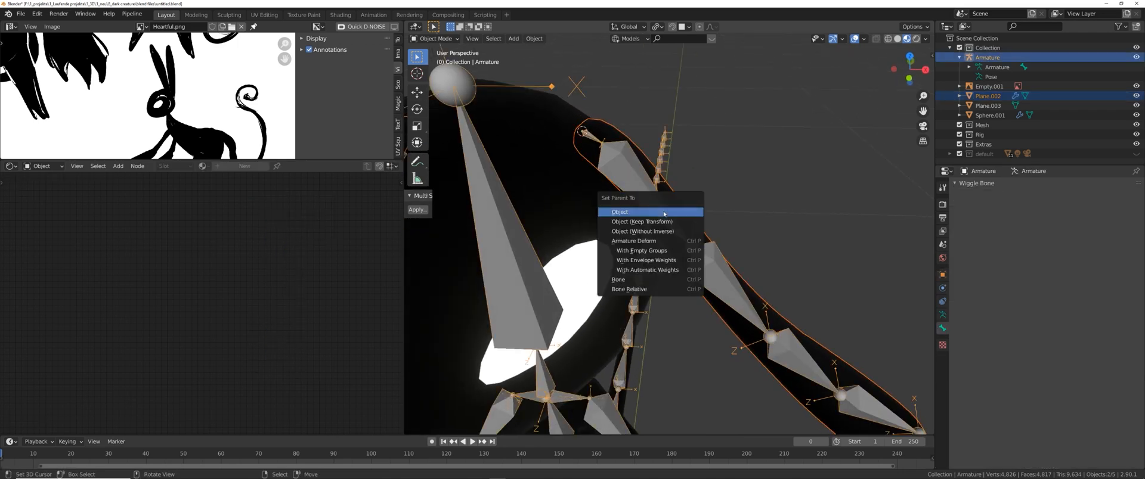
left_click(659, 273)
middle_click_drag(659, 273, 676, 250)
Add an Armature modifier to the ear mesh above Multires and set its object to Armature.
left_click(676, 255)
scroll(675, 255, "up", 2)
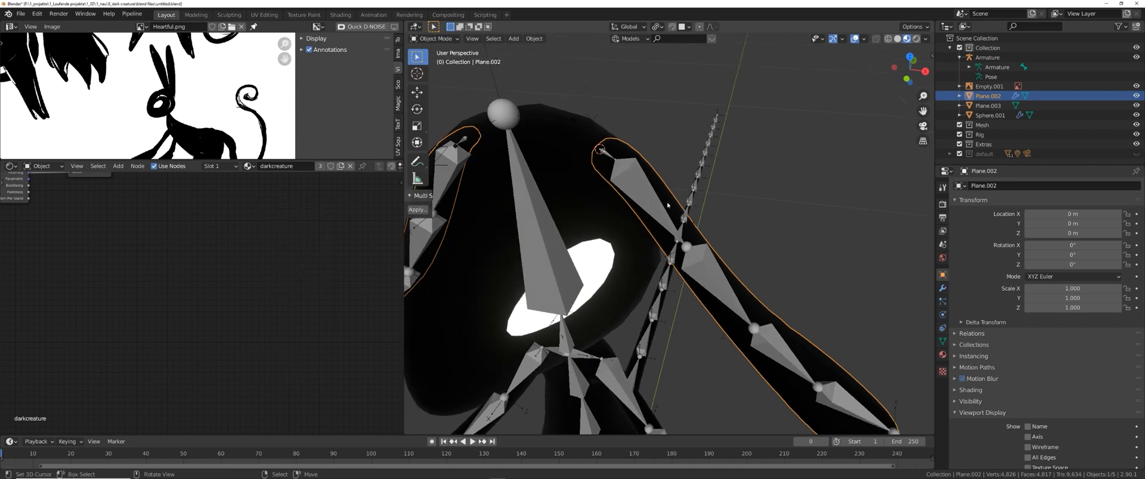
left_click(942, 288)
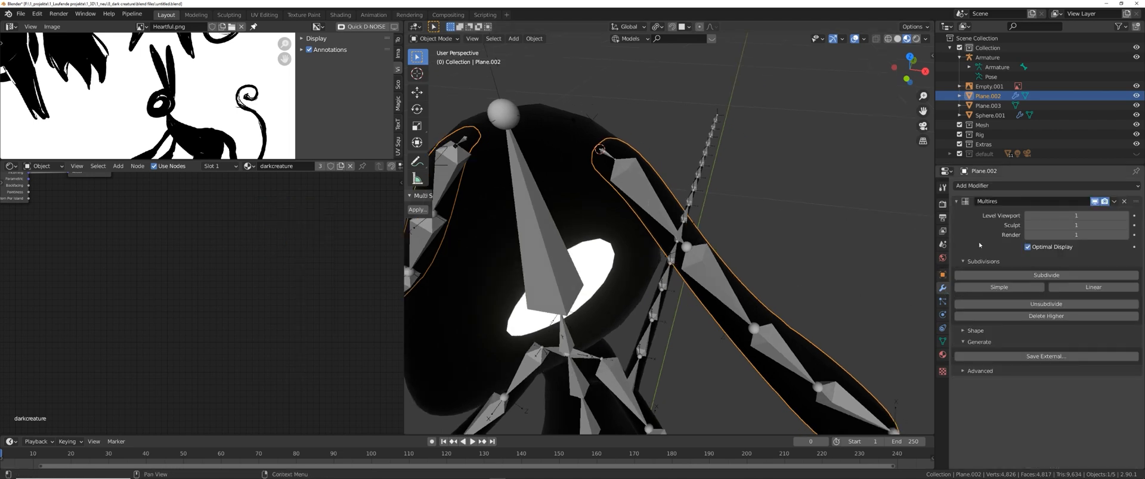
left_click(970, 186)
left_click(1017, 208)
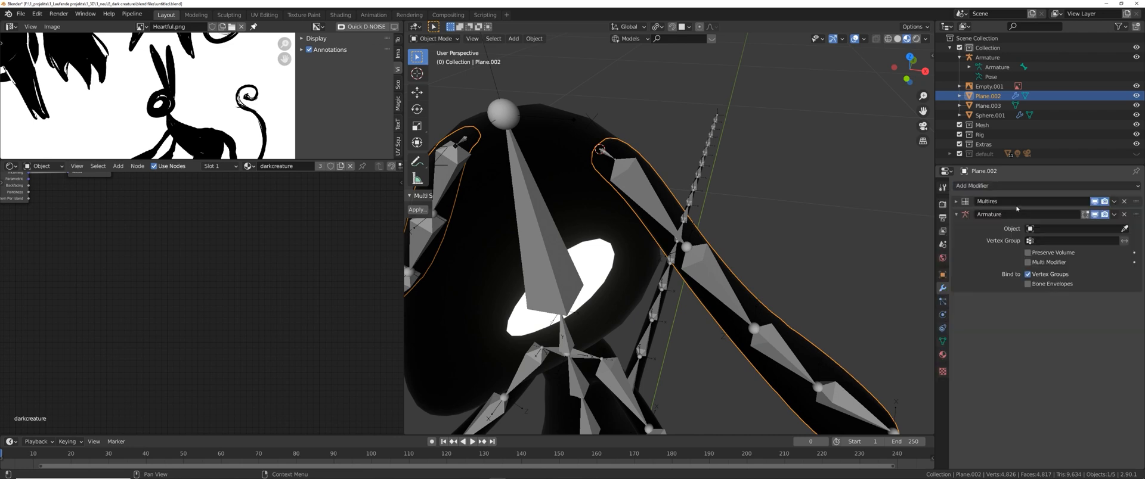
left_click_drag(1138, 220, 1137, 199)
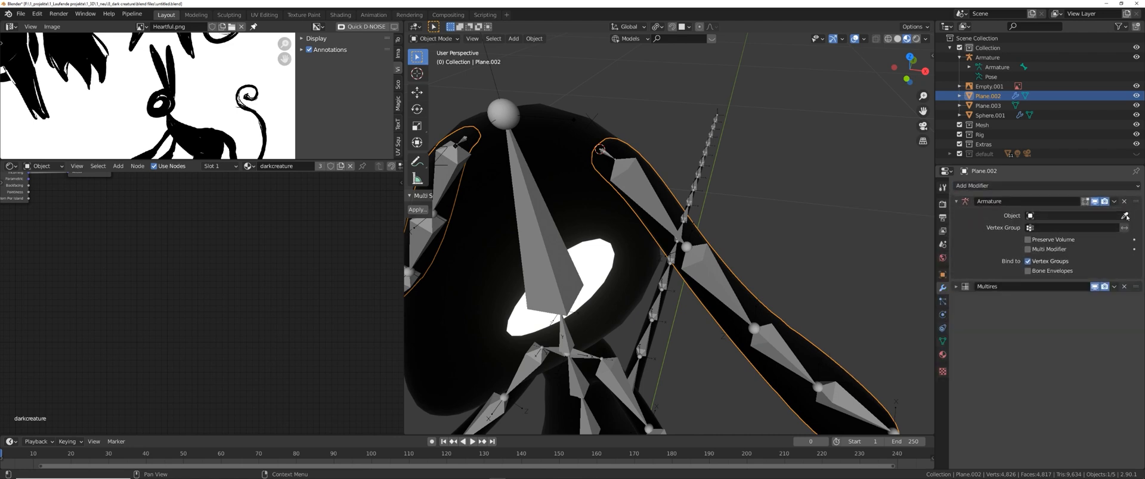
left_click(647, 184)
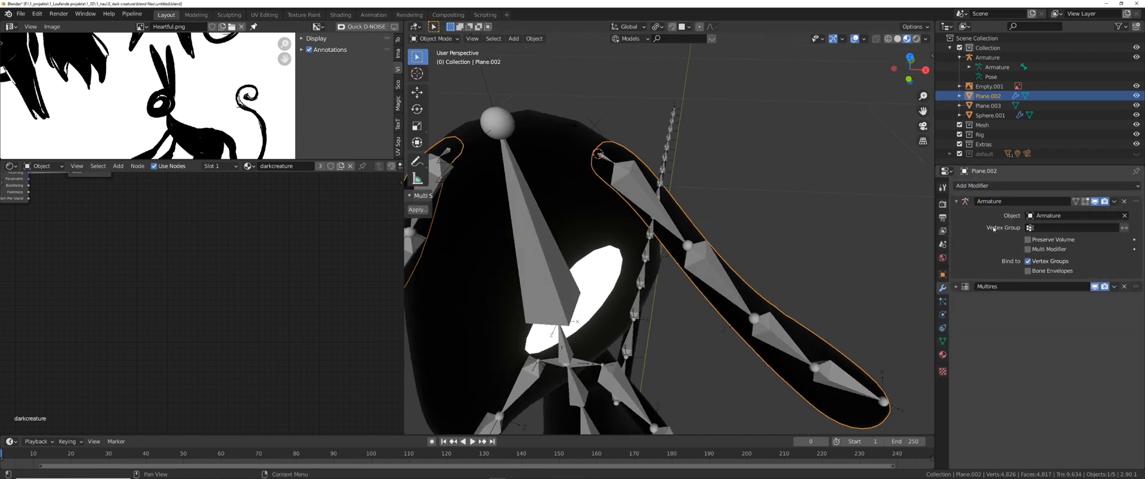
Open the ear mesh's vertex group list.
left_click(943, 342)
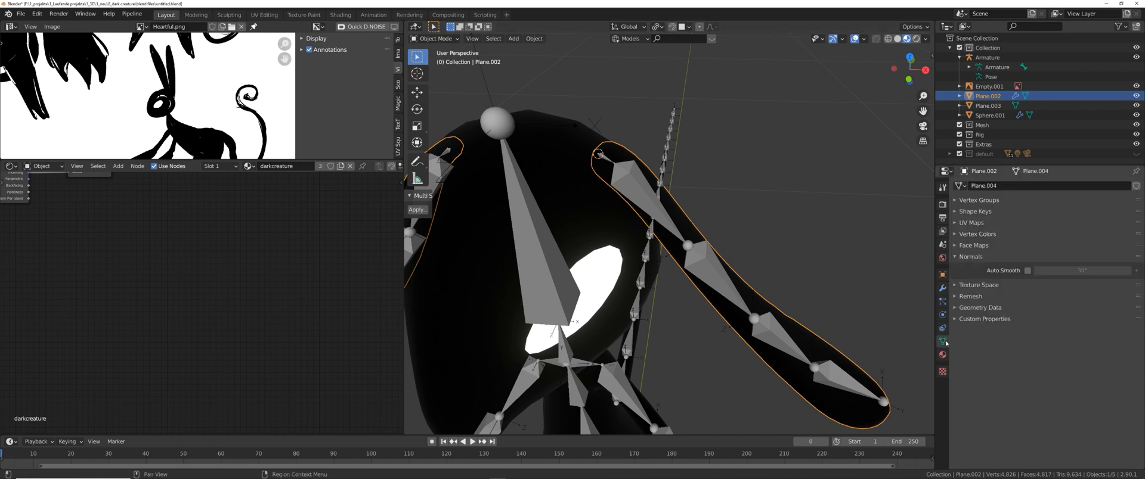
left_click(992, 201)
right_click(660, 211)
middle_click_drag(661, 211, 807, 231)
right_click(666, 232)
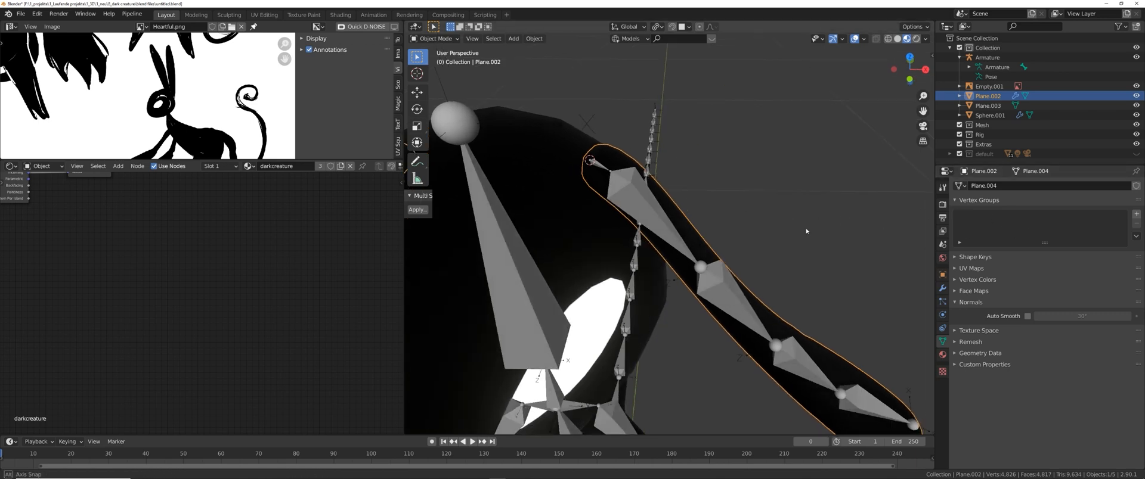
Enter Weight Paint mode on the ear mesh with the armature also selected, using a 145 px brush and solid shading.
right_click(662, 218)
right_click(695, 239, "shift")
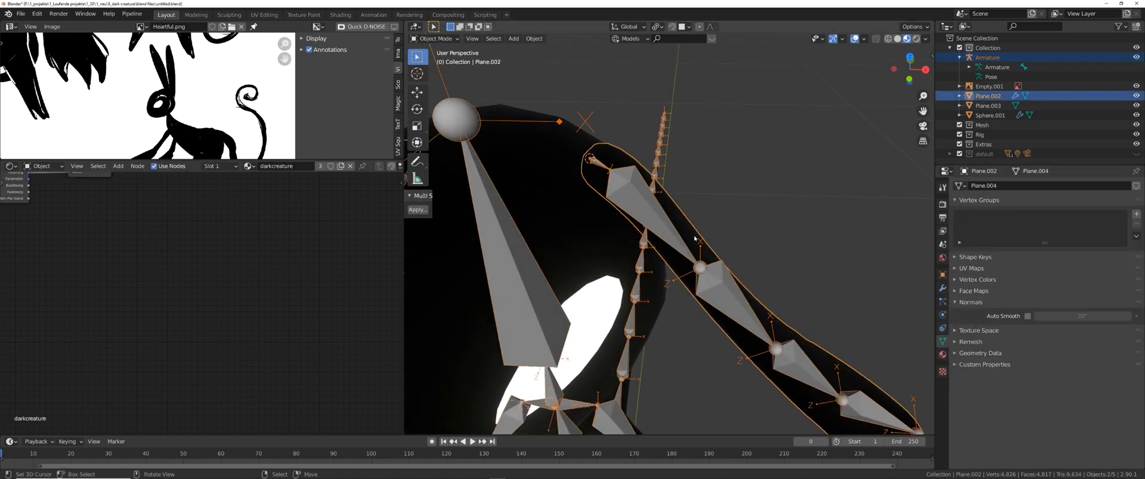
key("ctrl+Tab")
left_click(650, 210)
key("f")
left_click(728, 263)
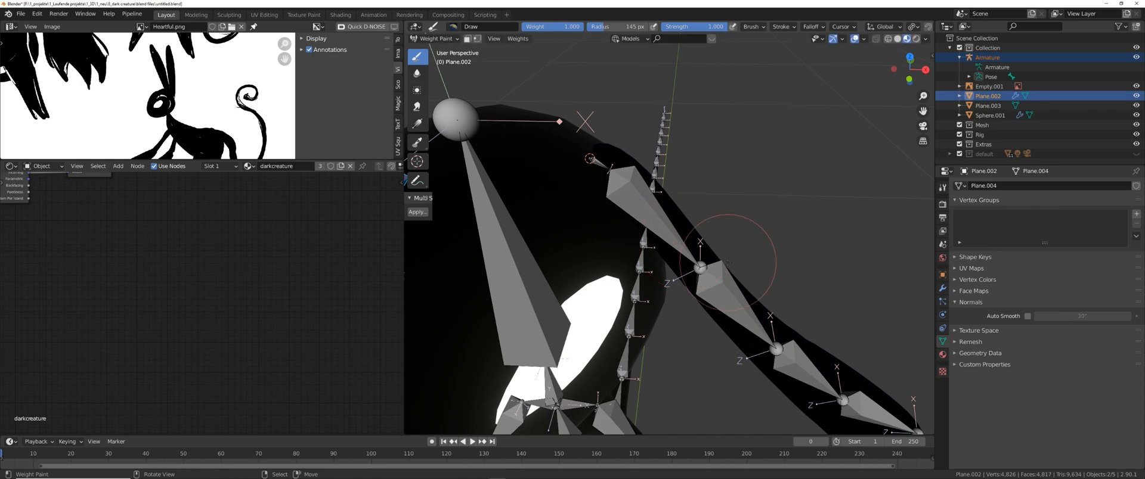
left_click(897, 39)
Pick the ear bones one at a time to examine the weights each has on the ear mesh.
middle_click_drag(668, 236, 686, 229)
middle_click_drag(686, 229, 659, 153, "shift")
left_click(647, 141, "ctrl")
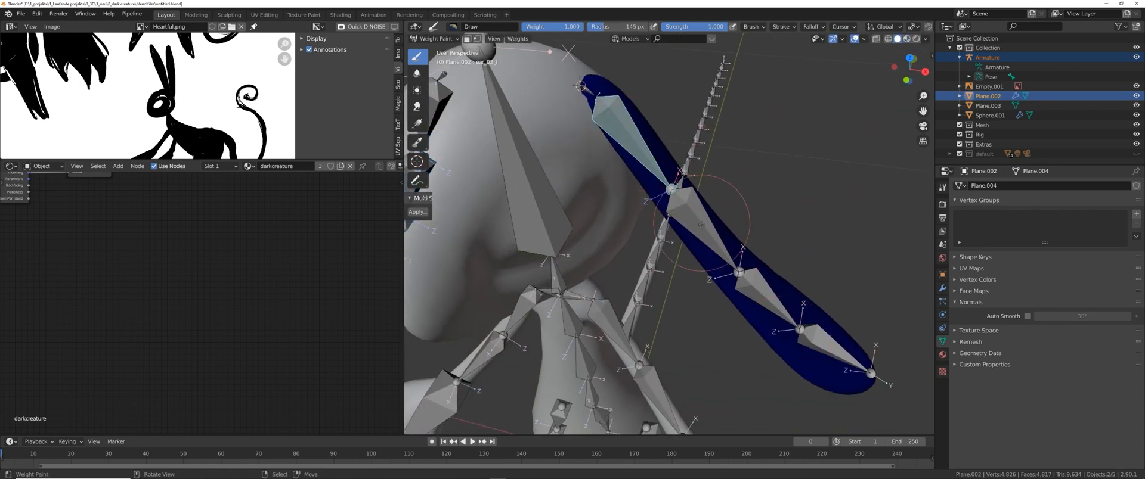
left_click(712, 236, "ctrl")
left_click(770, 301, "ctrl")
left_click(807, 341, "ctrl")
left_click(769, 301, "ctrl")
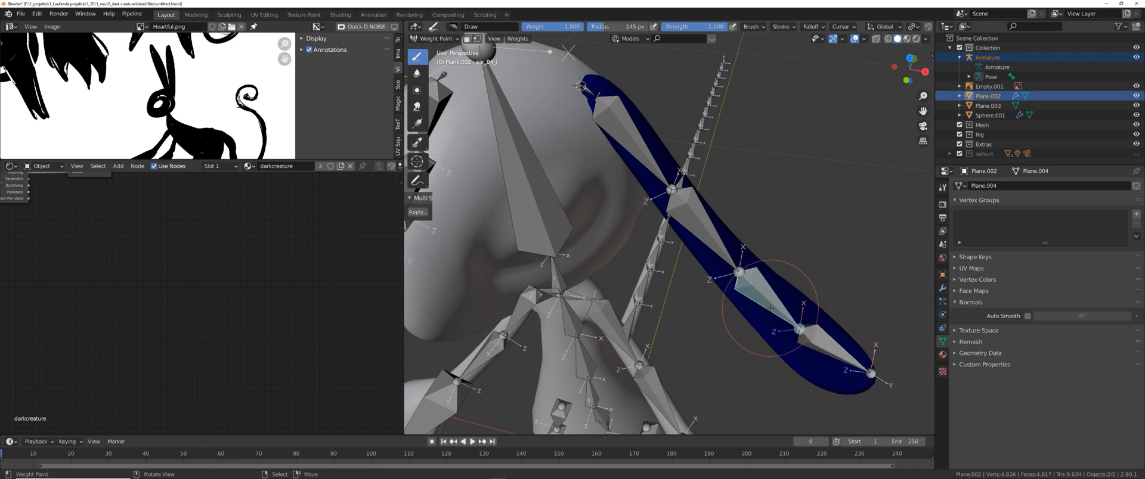
left_click(707, 232, "ctrl")
left_click(629, 139, "ctrl")
Select the whole bone chain of the ear and assign its weights automatically from the bones.
middle_click_drag(629, 139, 656, 196)
middle_click_drag(730, 238, 728, 237)
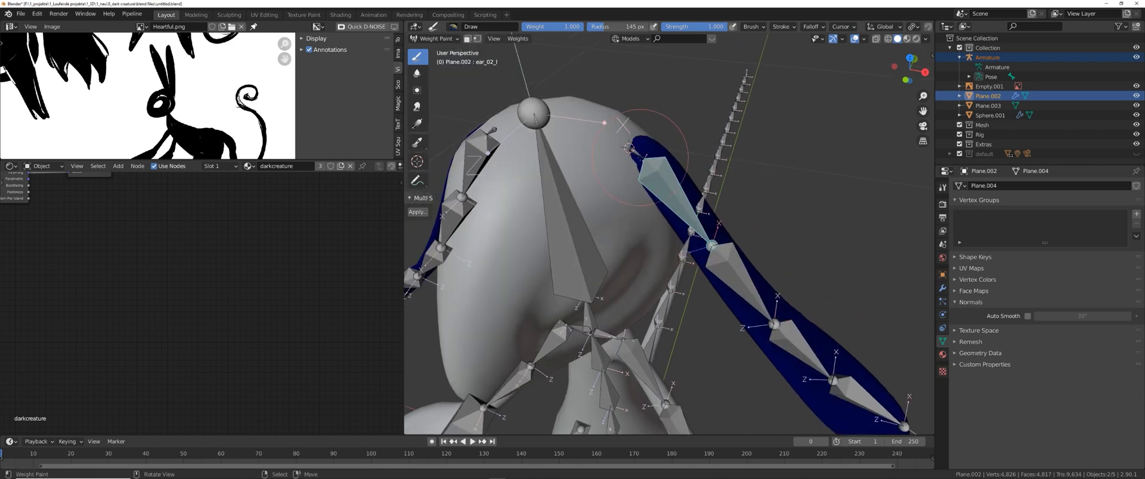
right_click(639, 155)
middle_click_drag(644, 161, 634, 153)
right_click(642, 161, "shift")
left_click(711, 244, "ctrl")
left_click(758, 319, "ctrl")
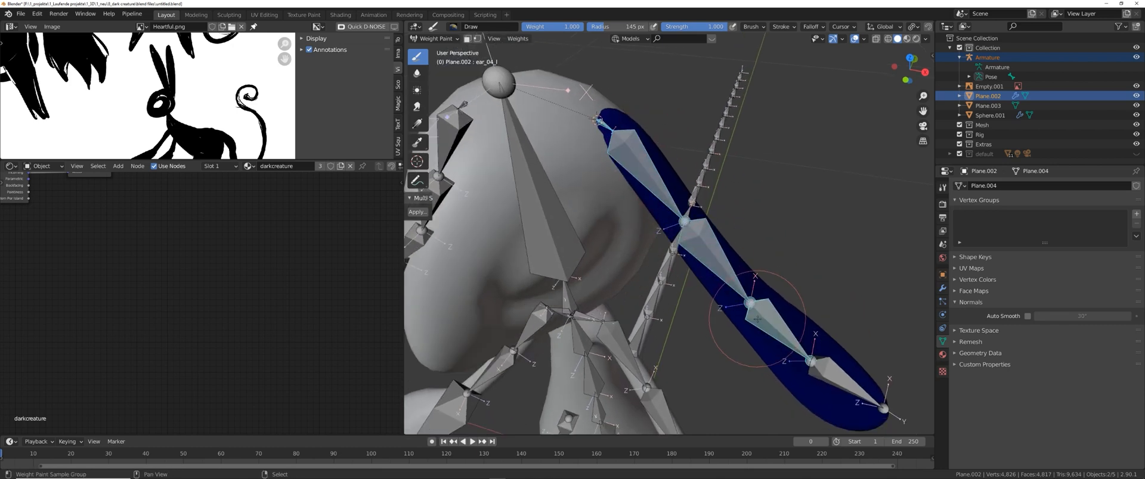
middle_click_drag(749, 296, 743, 283)
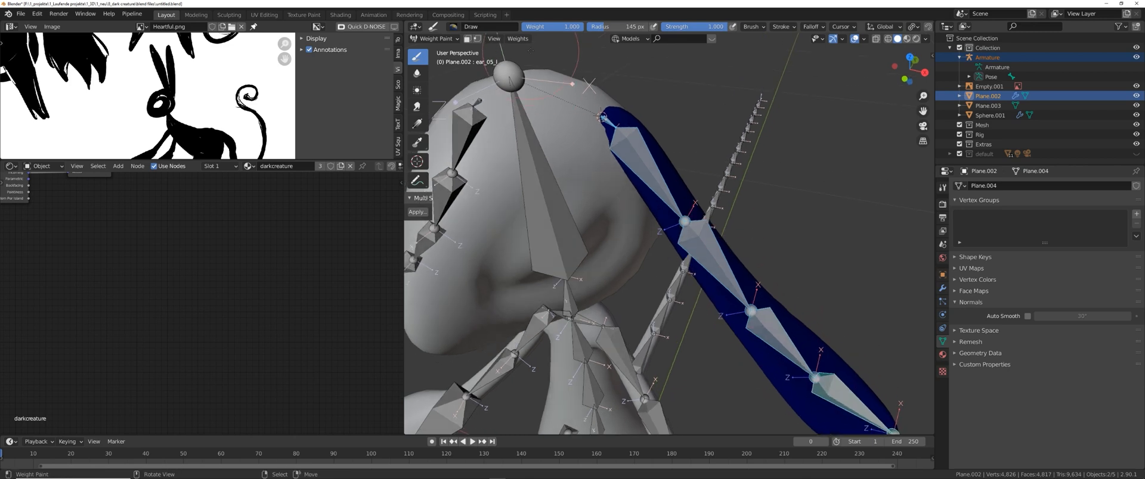
left_click(518, 38)
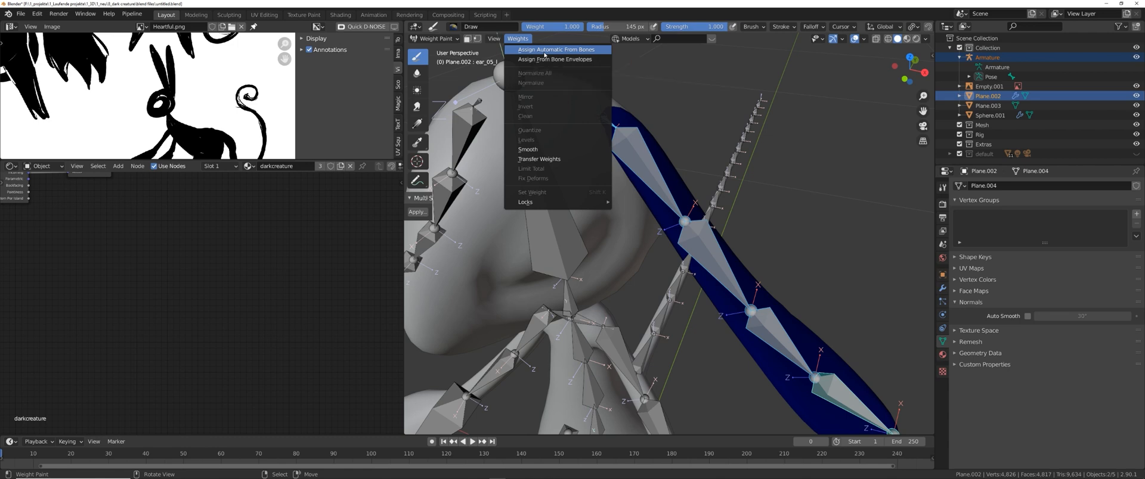
left_click(544, 51)
Test the ear's deformation by rotating bones ear_02_l and ear_03_l about the X axis.
middle_click_drag(641, 220, 676, 141)
left_click(706, 176, "ctrl")
key("r")
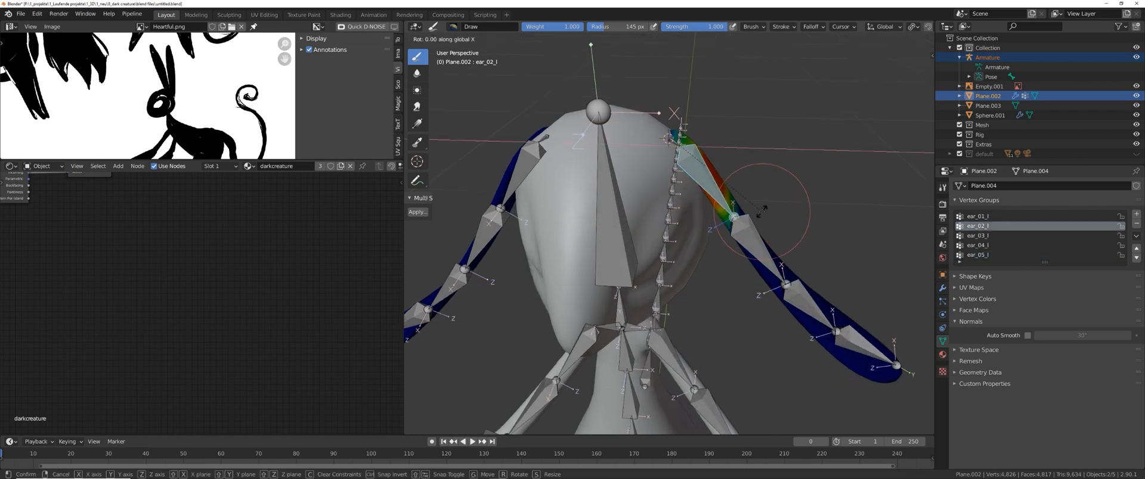
key("x")
key("x")
left_click(780, 201)
left_click(758, 256, "ctrl")
key("r")
key("x")
key("x")
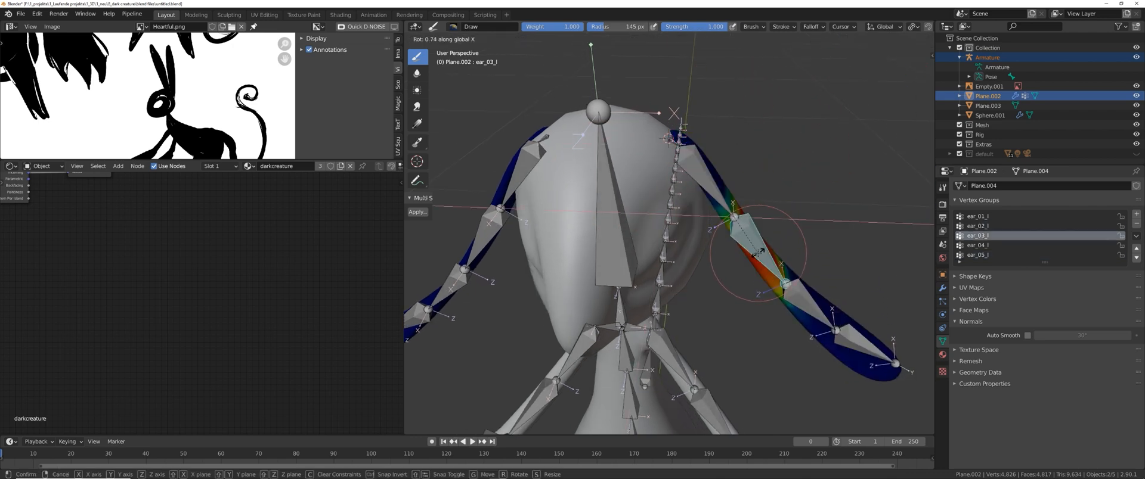
left_click(767, 287)
Test-rotate bones ear_04_l and ear_05_l about the X axis, then pick the bone at the ear's base.
middle_click_drag(767, 286, 738, 230)
left_click(729, 270, "ctrl")
key("r")
key("x")
key("x")
right_click(775, 266)
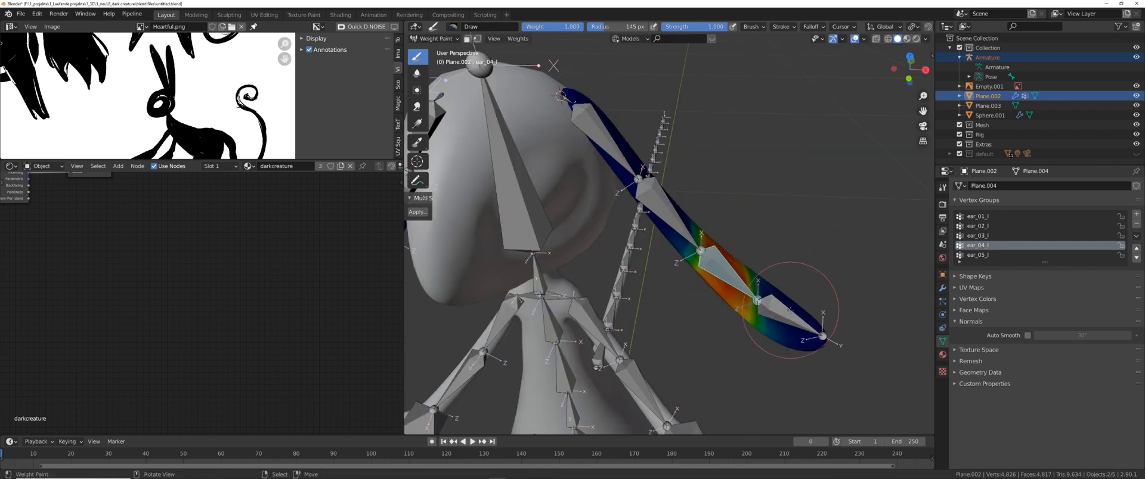
left_click(786, 307, "ctrl")
key("r")
key("x")
key("x")
right_click(789, 239)
middle_click_drag(630, 163, 651, 190)
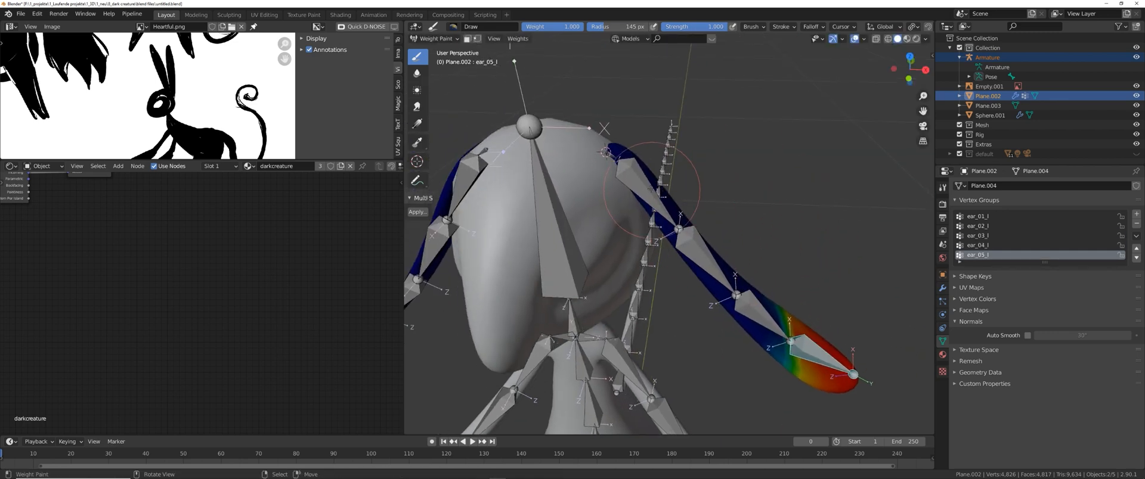
left_click(612, 156, "ctrl")
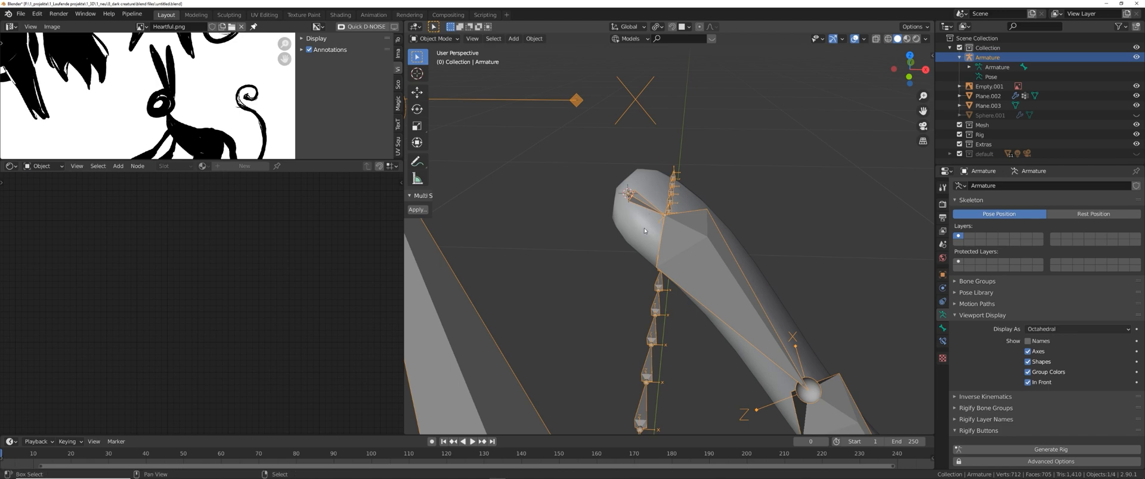
Return the ear mesh to Weight Paint mode together with the armature and make bone ear_02_l active.
left_click(644, 231, "shift")
key("ctrl+Tab")
left_click(572, 194)
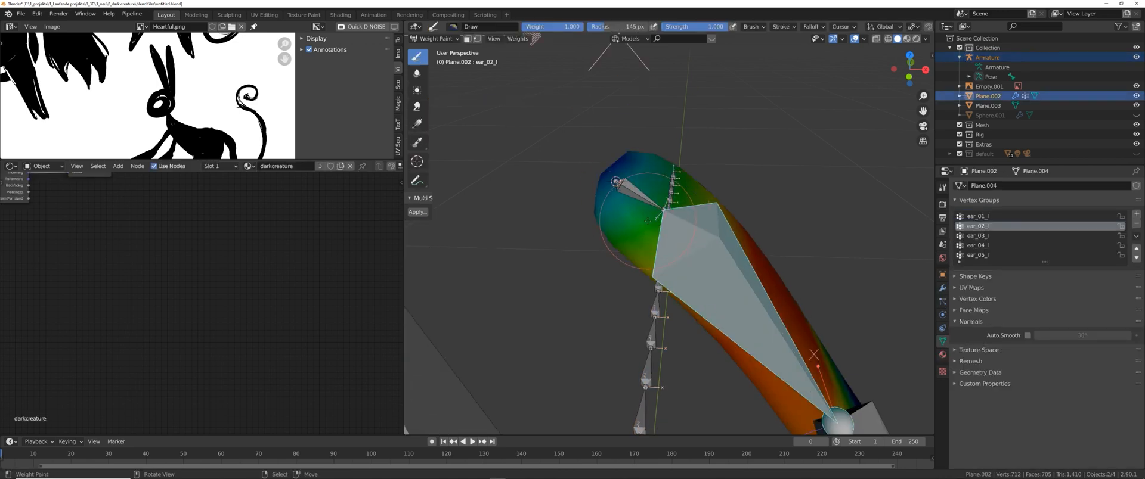
left_click(720, 261, "ctrl")
middle_click_drag(720, 260, 651, 238)
Select the end faces at the ear's base in Edit Mode and mask weight painting to those faces.
key("ctrl+Tab")
left_click(724, 233)
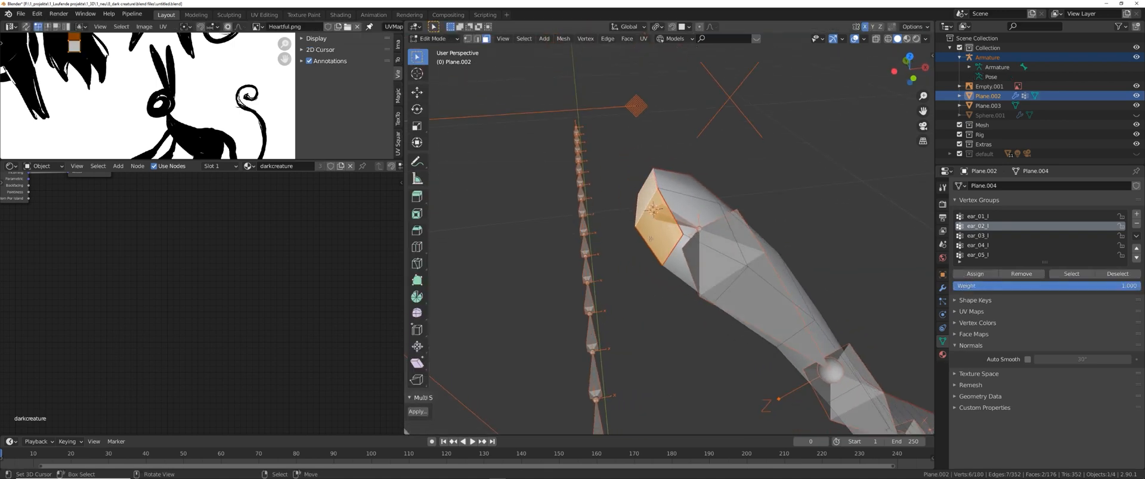
right_click(651, 238)
middle_click_drag(724, 233, 699, 227)
key("ctrl+Tab")
left_click(621, 192)
mouse_move(621, 192)
middle_mouse_down()
mouse_move(596, 186)
mouse_move(856, 225)
middle_mouse_up()
left_click(467, 39)
Set the Draw brush to Subtract blending with a 247 px radius and remove ear_02_l weight from the masked end faces.
left_click(943, 188)
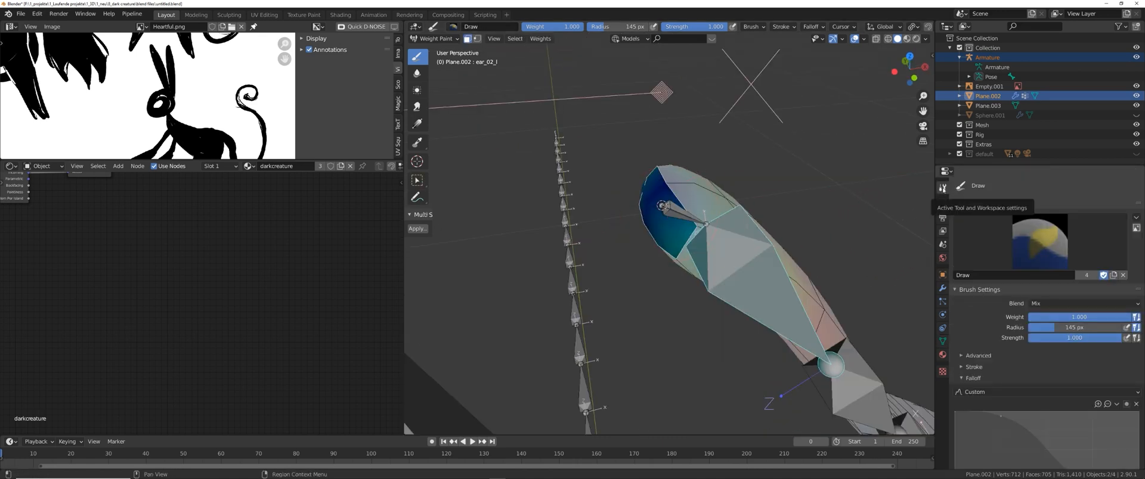
left_click(1048, 305)
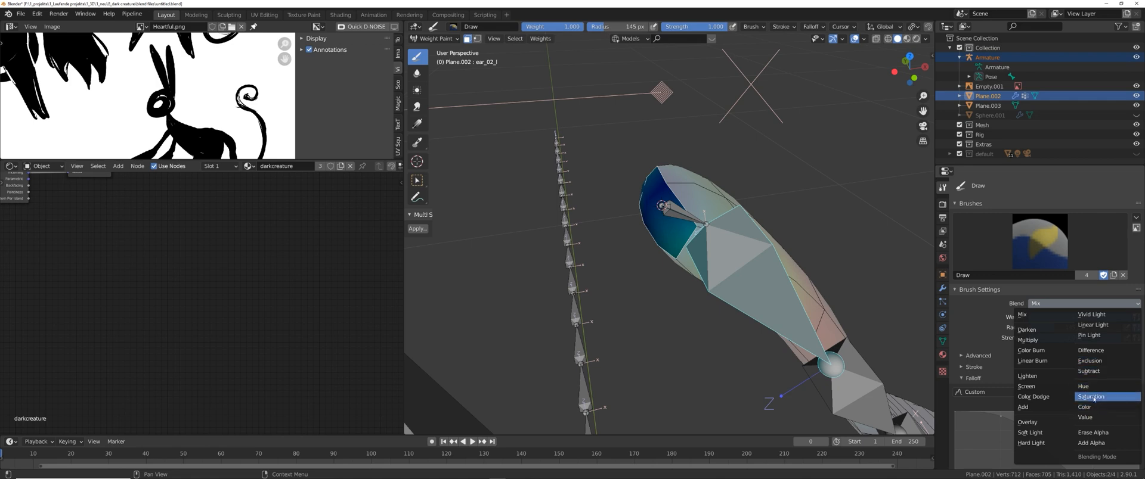
left_click(1088, 369)
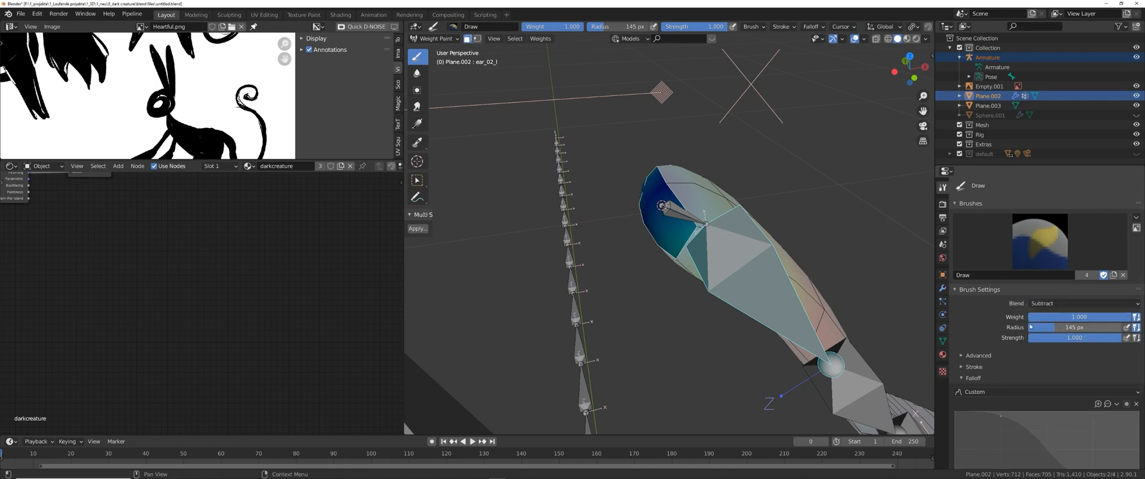
mouse_move(672, 233)
middle_mouse_down()
mouse_move(698, 230)
mouse_move(767, 343)
mouse_move(754, 243)
mouse_move(726, 230)
middle_mouse_up()
key("f")
left_click(730, 224)
left_click(672, 210)
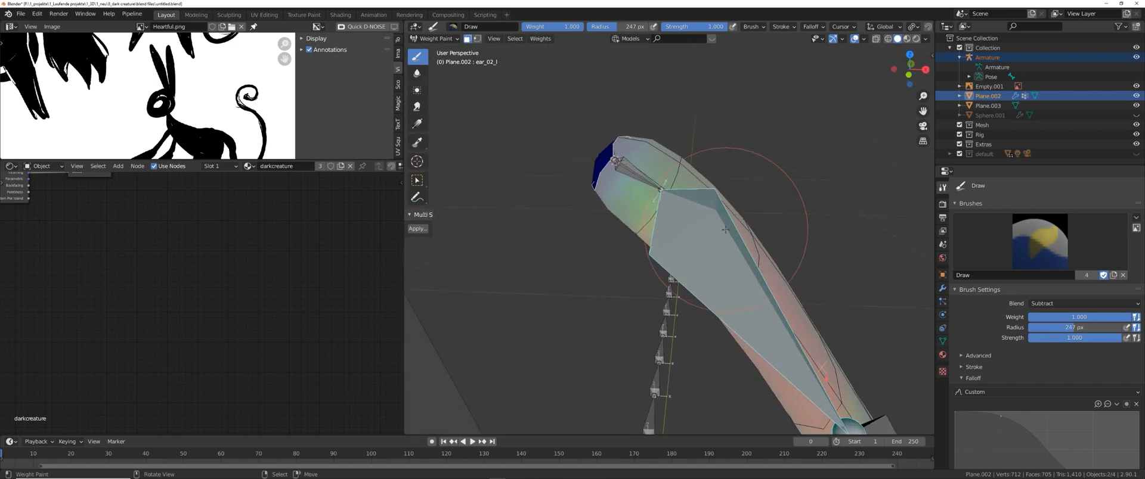
key("r")
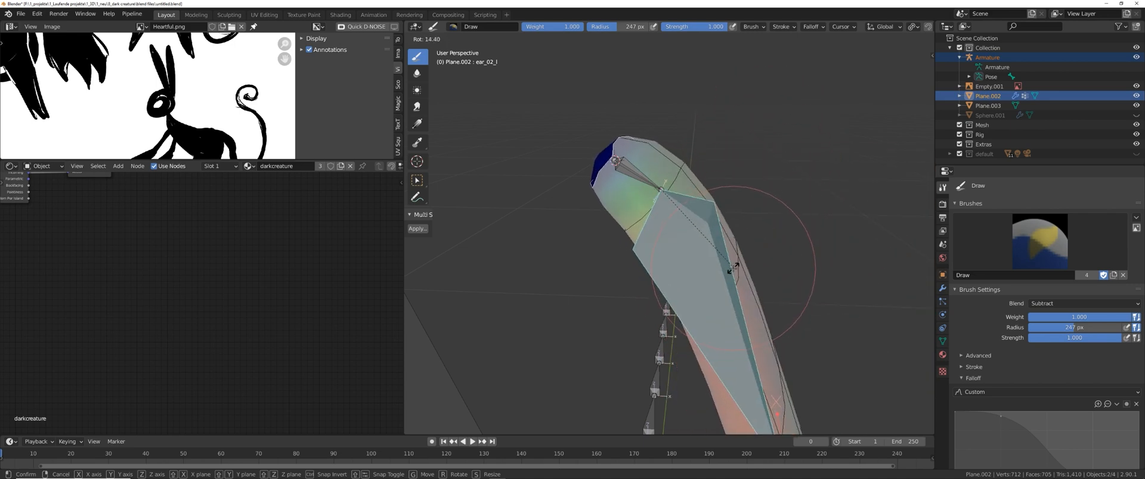
right_click(667, 226)
Extend the face selection around the ear's base, subtract ear_02_l weight there, and switch the paint mask to vertices.
middle_click_drag(643, 200, 650, 203)
key("Tab")
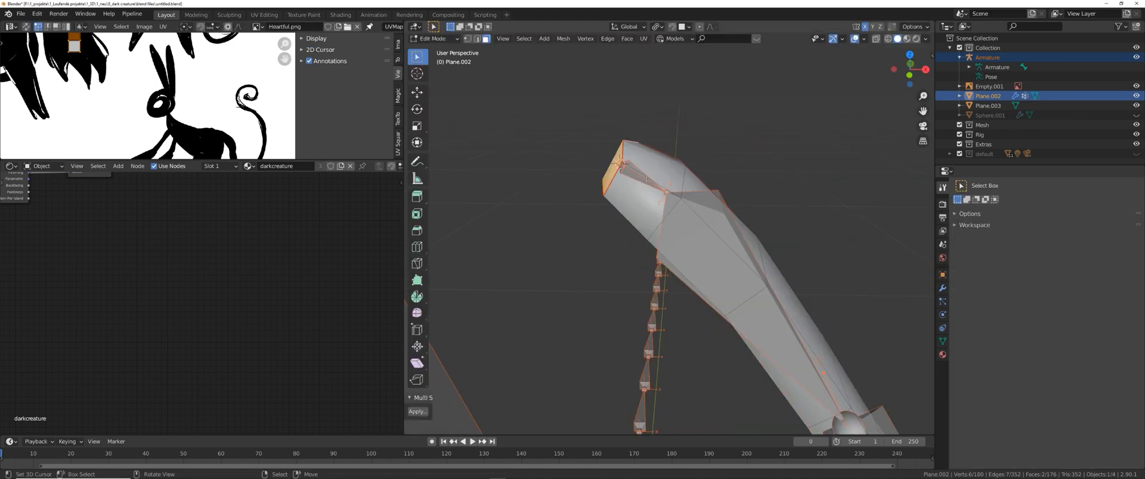
key("ctrl+Tab")
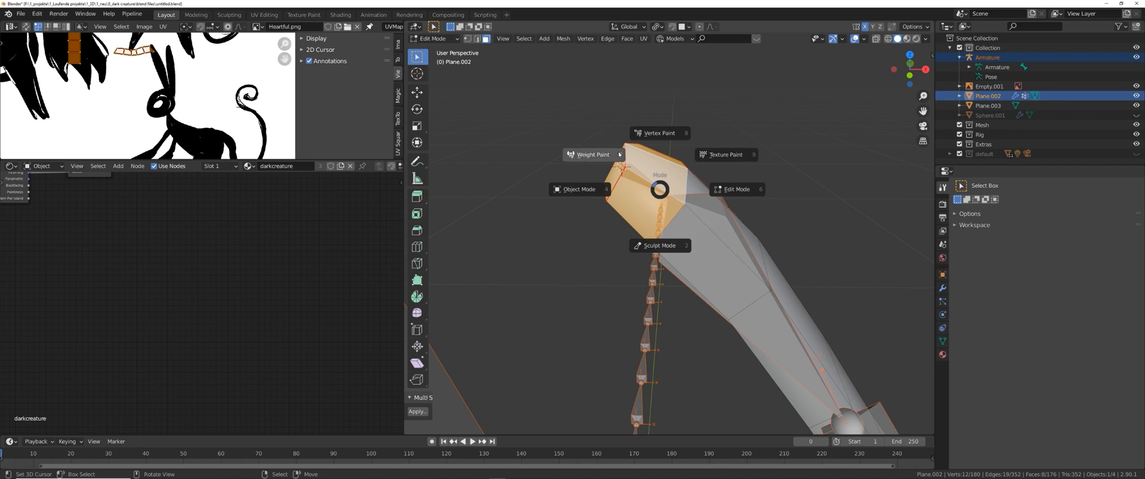
left_click(620, 154)
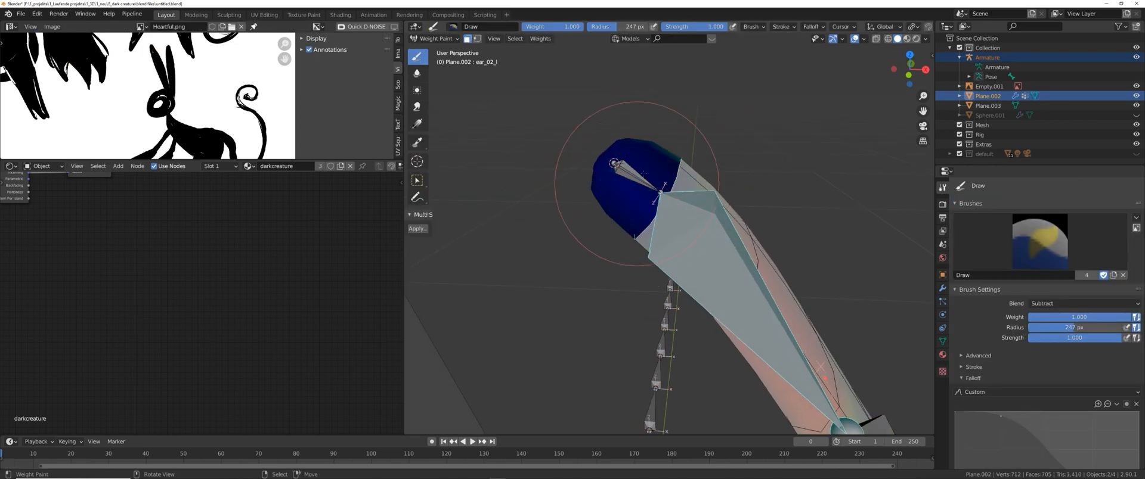
left_click(477, 38)
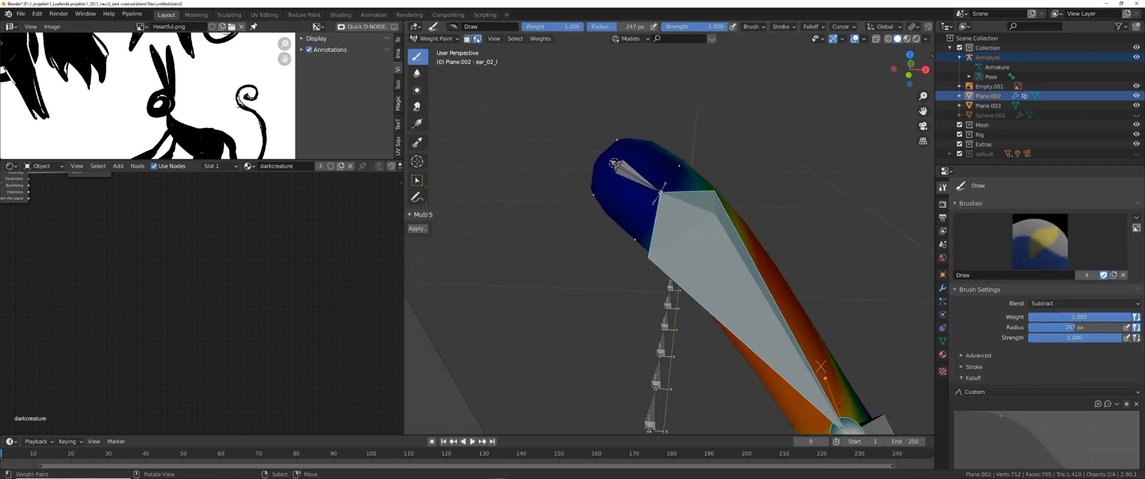
Test the corrected ear_02_l weights by rotating the bone about the X axis.
mouse_move(661, 193)
middle_mouse_down()
mouse_move(726, 281)
mouse_move(654, 220)
middle_mouse_up()
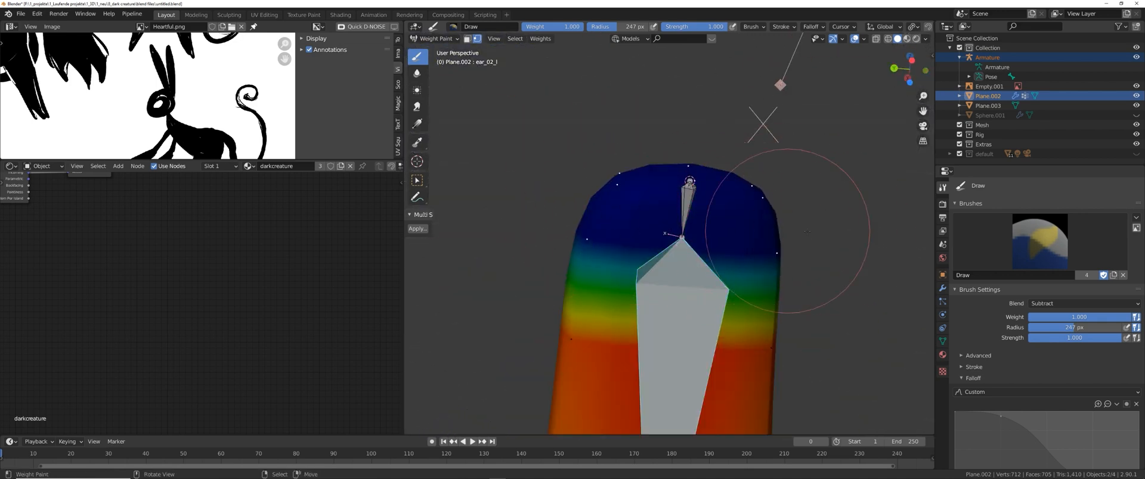
key("r")
key("x")
key("x")
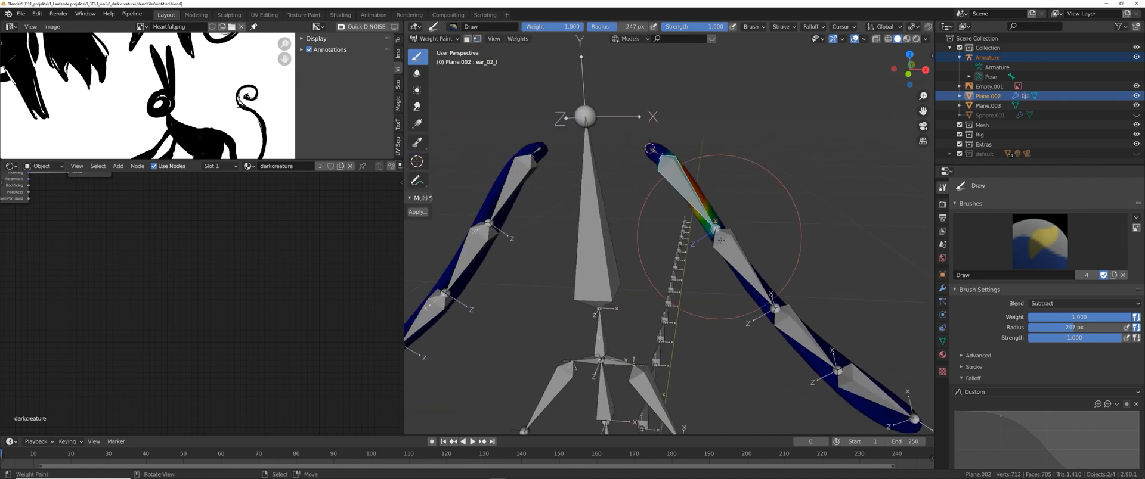
Select the right ear's bones ear_02_r through ear_05_r and assign automatic weights from them to the ear mesh.
middle_click_drag(564, 180, 607, 189)
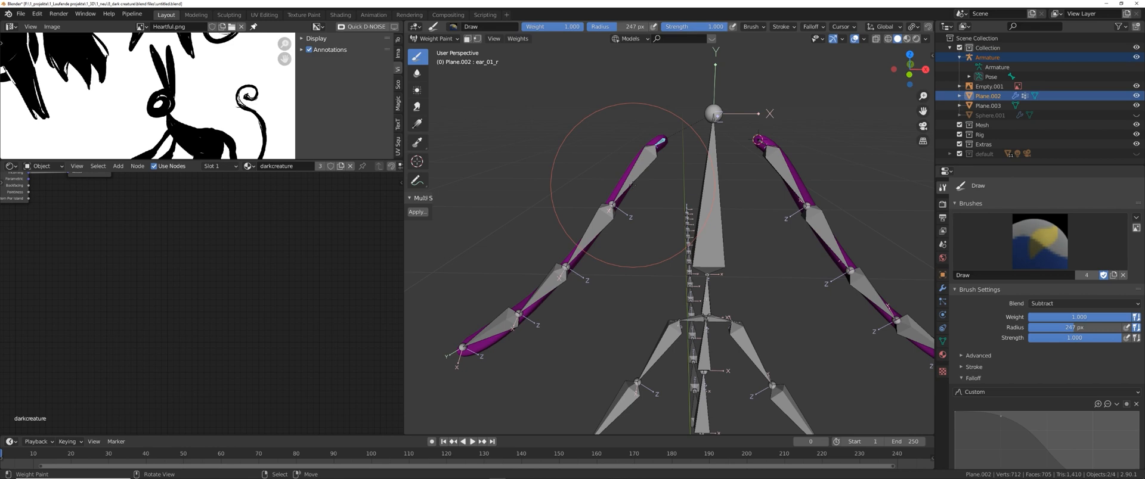
middle_click_drag(633, 183, 635, 172)
left_click(629, 201, "ctrl")
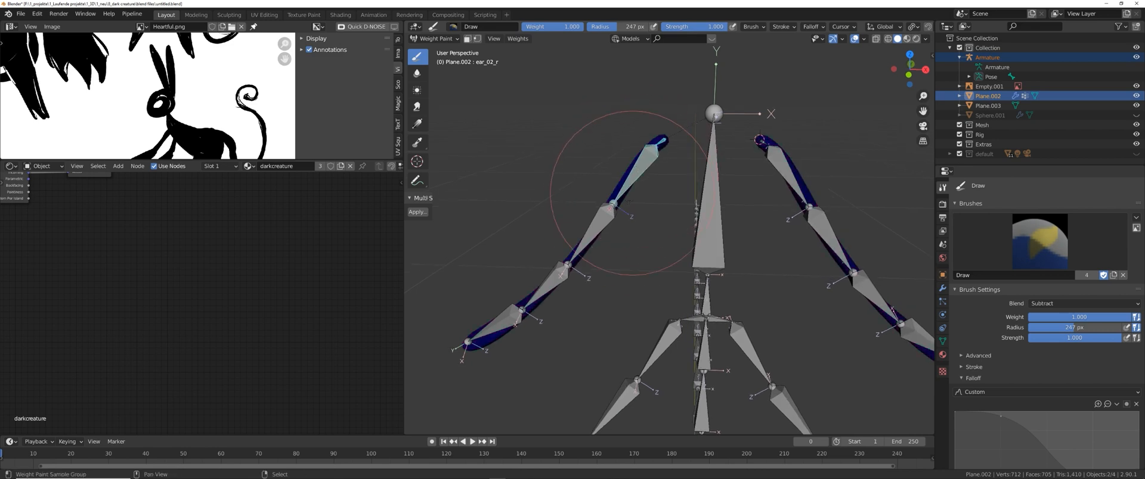
right_click(597, 232, "shift")
right_click(558, 275, "shift")
right_click(504, 325, "shift")
middle_click_drag(627, 201, 634, 209, "shift")
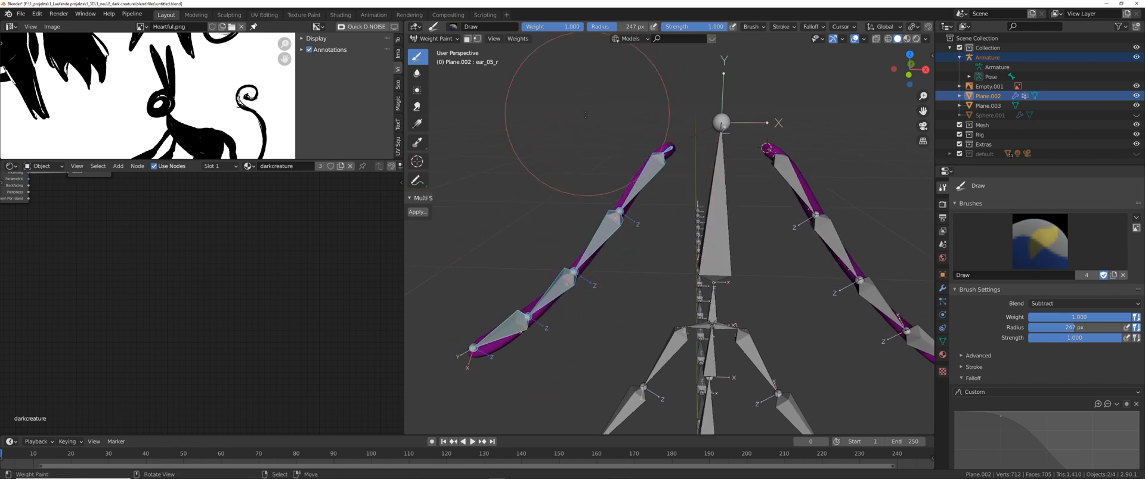
left_click(518, 39)
left_click(531, 53)
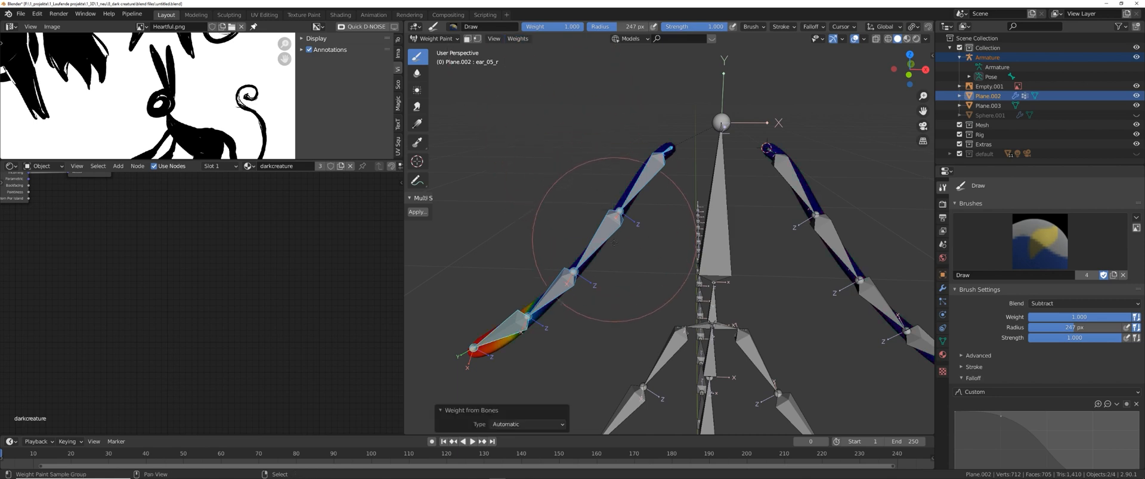
Test the right ear's weights by rotating its selected bones.
middle_click_drag(613, 243, 597, 209, "shift")
key("r")
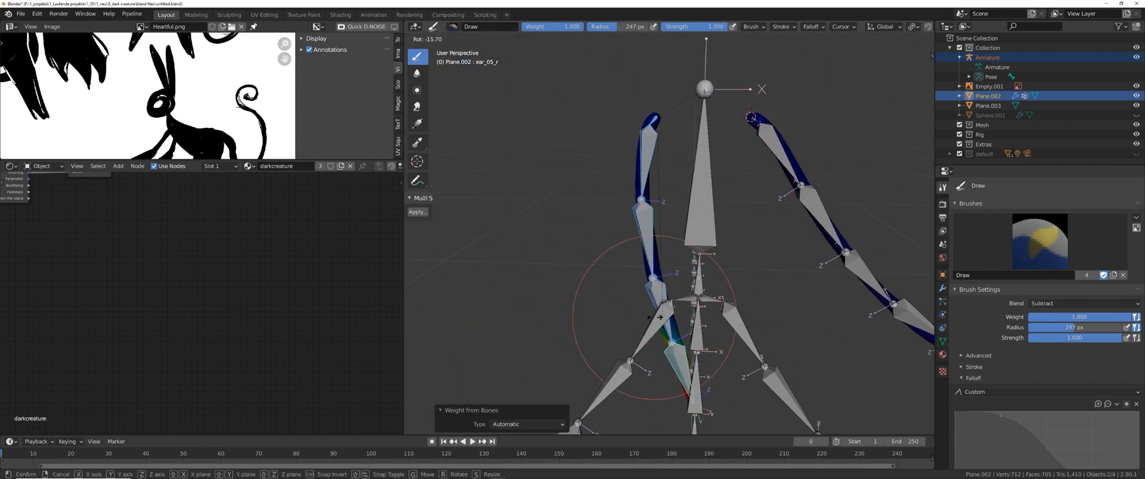
left_click(762, 191)
middle_click_drag(811, 195, 710, 110)
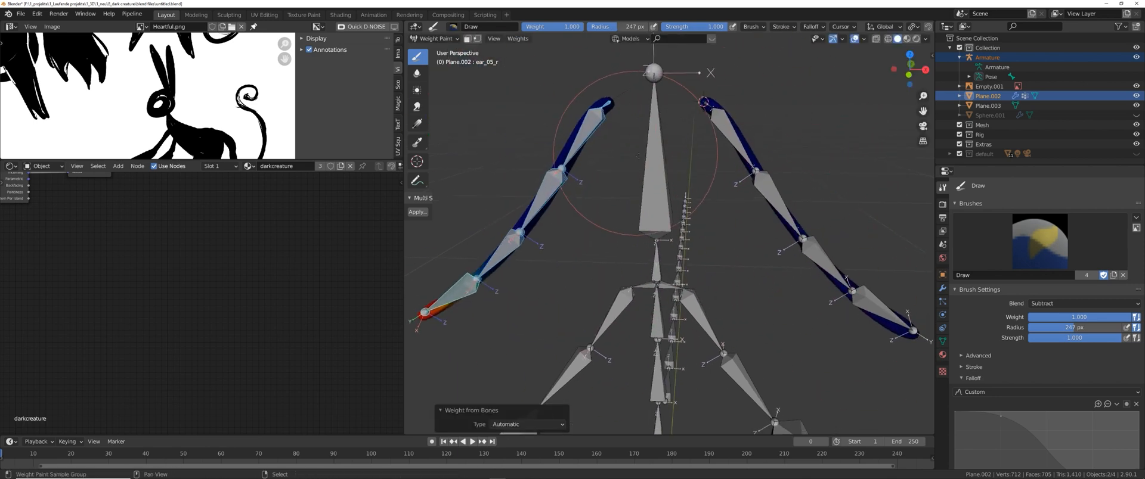
Select the end faces at the right ear's base in Edit Mode and return to Weight Paint.
key("KP_Decimal")
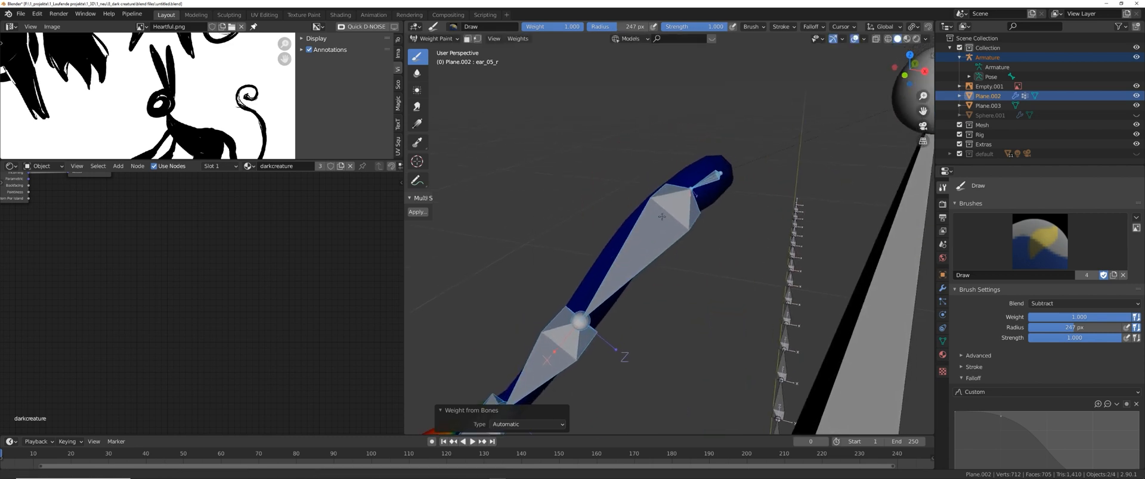
key("Tab")
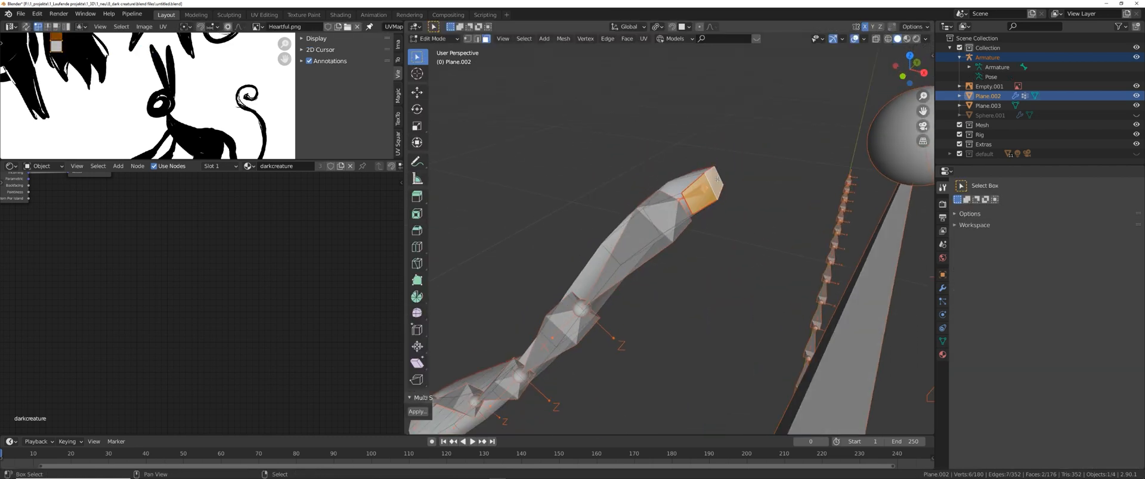
middle_click_drag(718, 179, 739, 188)
left_click(688, 207, "alt+shift")
key("ctrl+Tab")
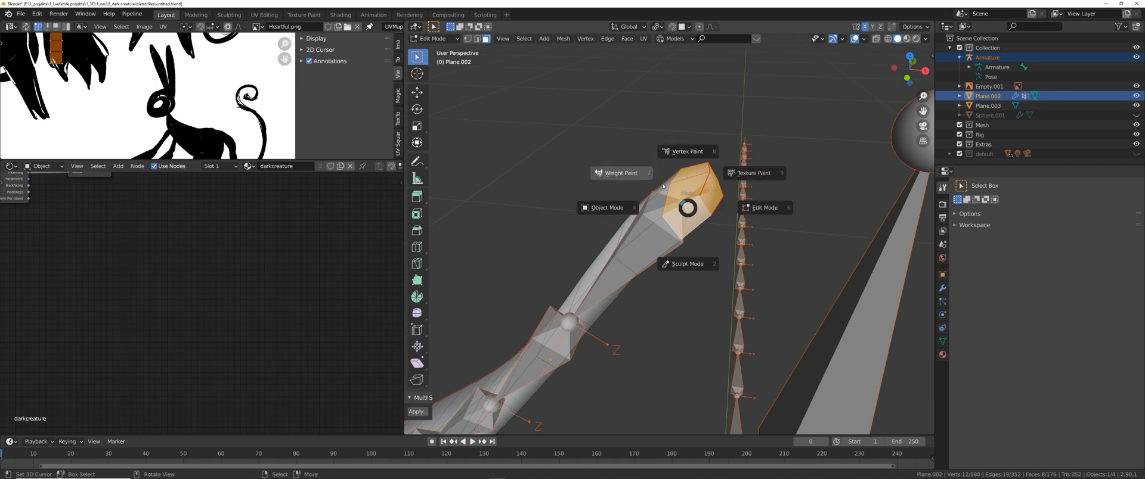
left_click(662, 186)
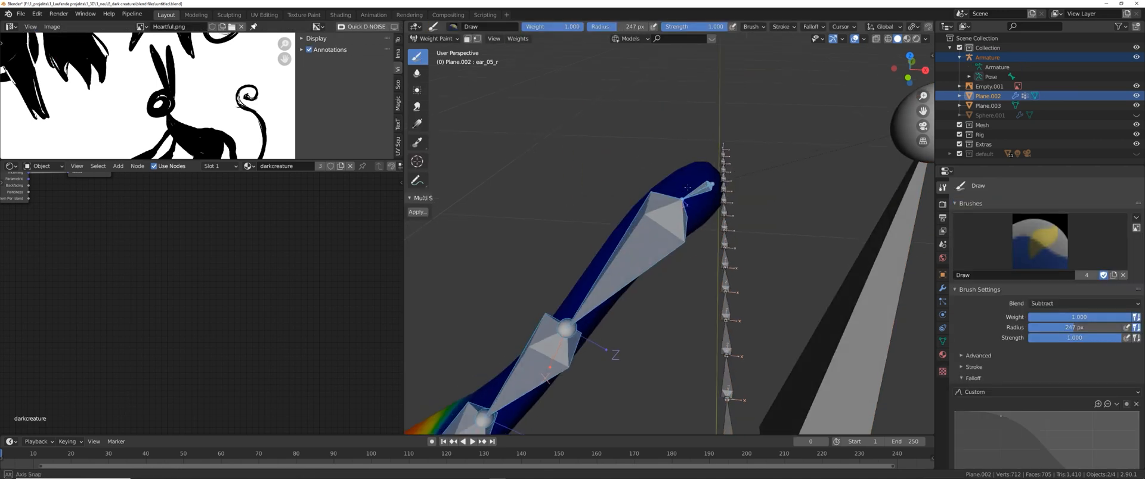
Subtract ear_02_r weight from the masked faces at the right ear's base and switch the paint mask to vertices.
left_click(662, 224, "ctrl")
left_click(468, 39)
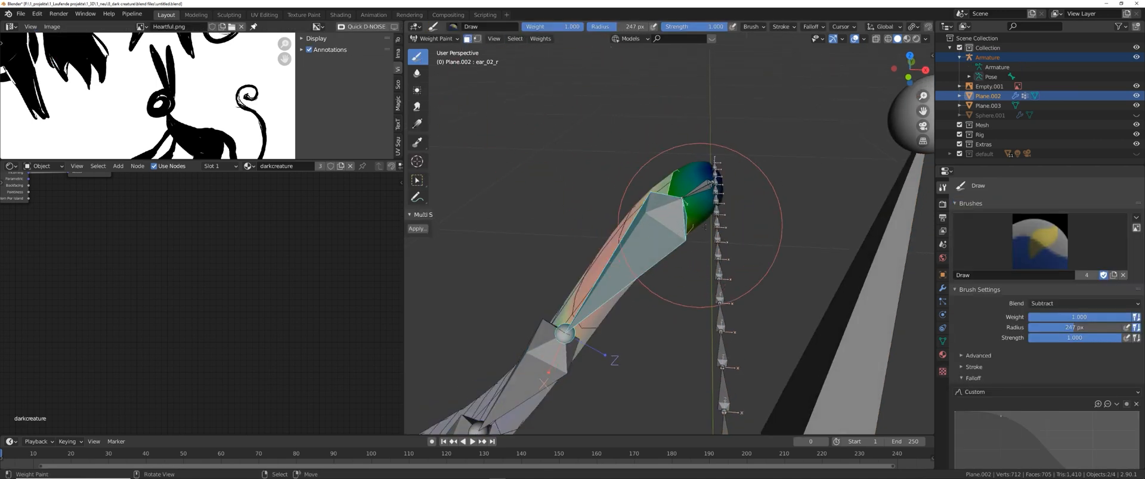
middle_click_drag(665, 204, 613, 187)
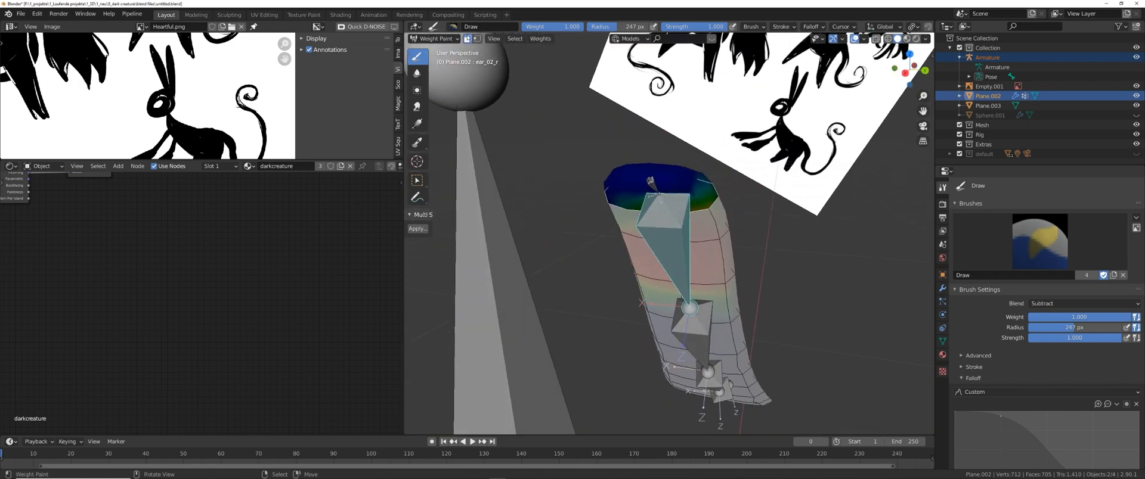
left_click(477, 39)
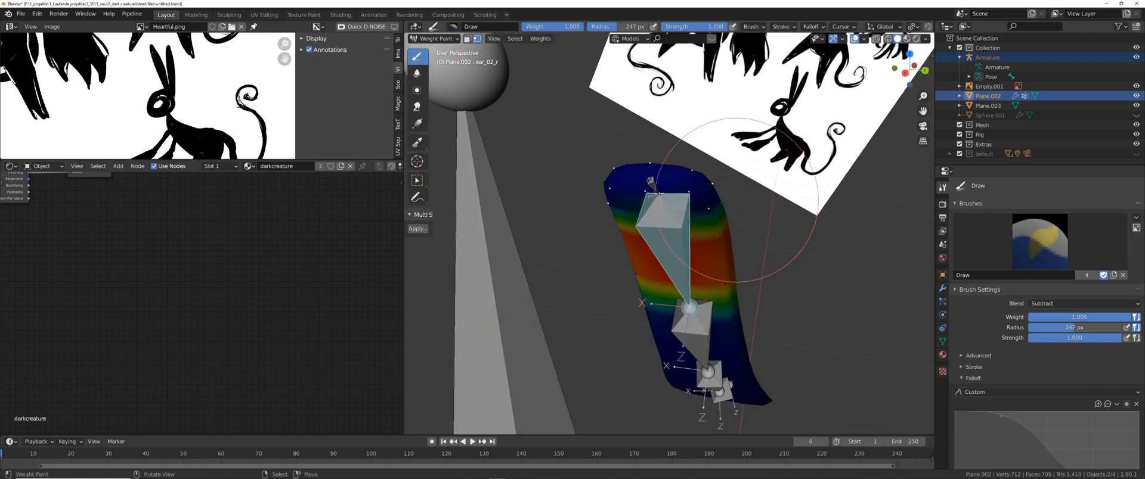
mouse_move(740, 200)
middle_mouse_down()
mouse_move(746, 174)
mouse_move(590, 304)
middle_mouse_up()
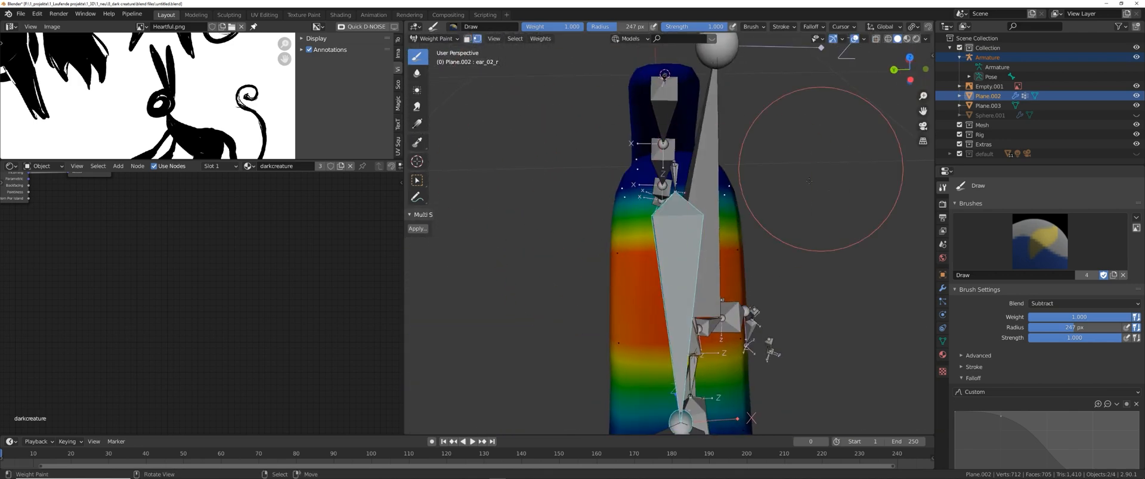
Return to Object Mode and unhide the body mesh Sphere.001.
middle_click_drag(818, 212, 655, 151)
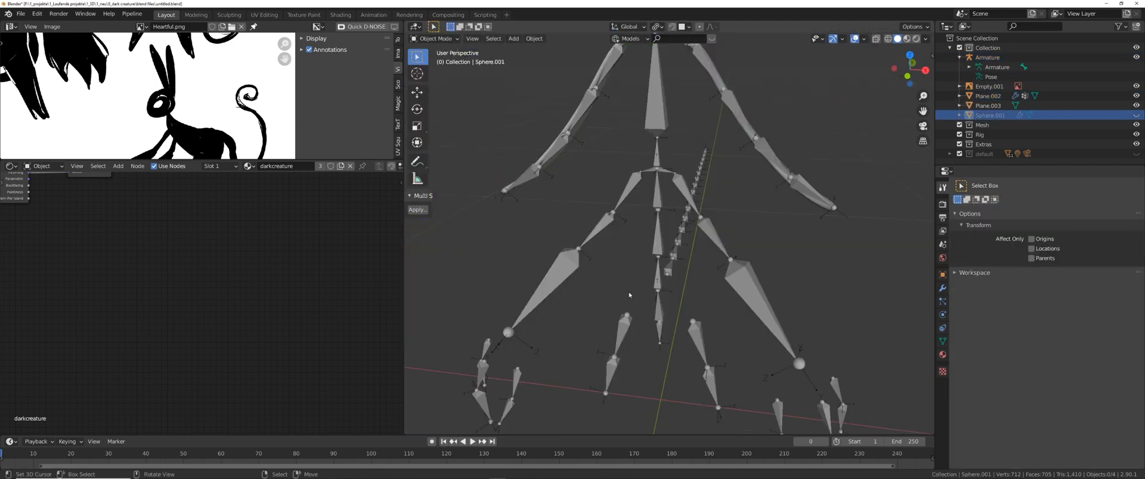
mouse_move(632, 296)
middle_mouse_down()
mouse_move(654, 286)
mouse_move(657, 251)
middle_mouse_up()
key("alt+h")
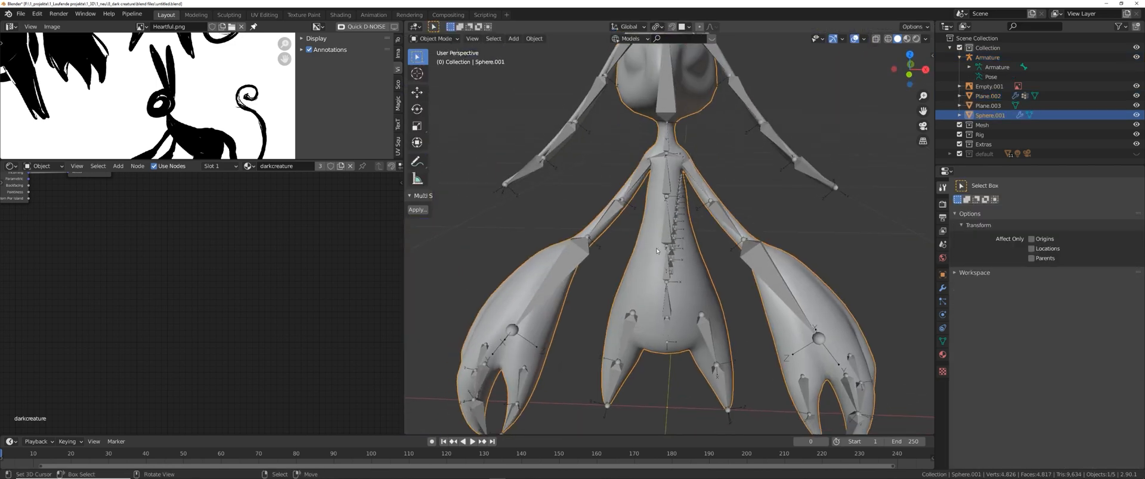
Add an Armature modifier above Multires on Sphere.001 and set its object to Armature.
left_click(943, 288)
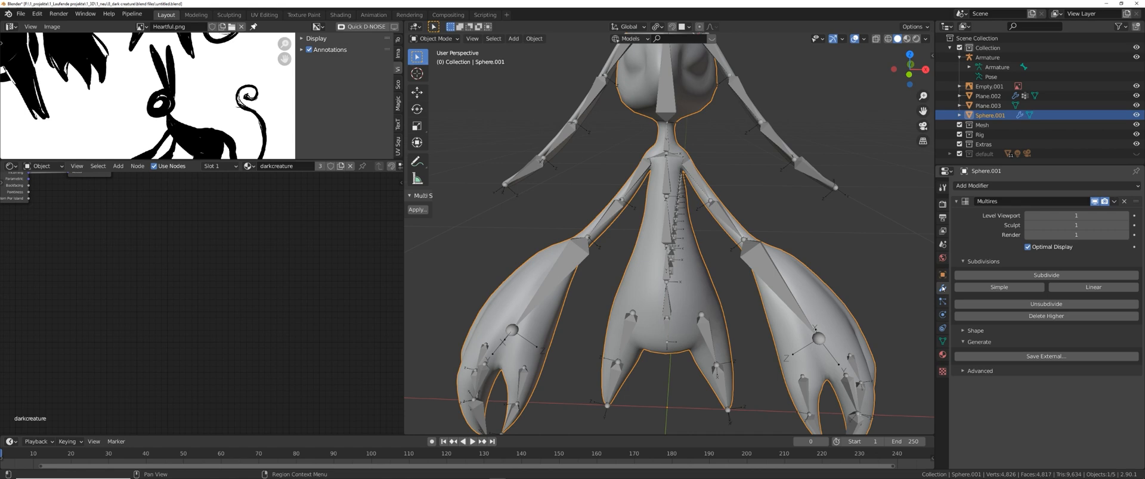
left_click(972, 186)
left_click(1035, 205)
left_click_drag(1137, 385, 1120, 235)
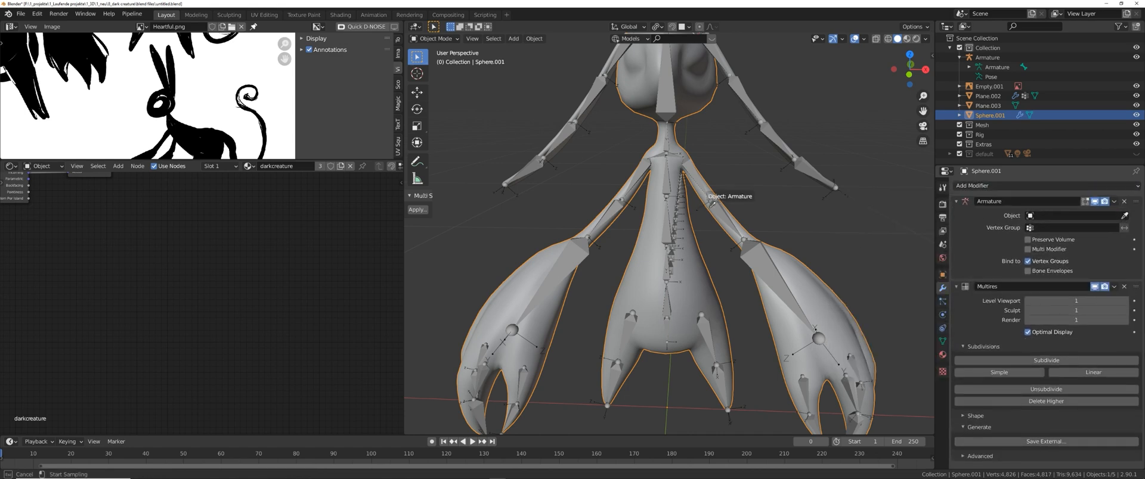
left_click(711, 207)
Select the armature together with the body mesh, switch to Weight Paint, and turn off face selection masking.
middle_click_drag(711, 207, 674, 208)
right_click(674, 208)
left_click(642, 253, "shift")
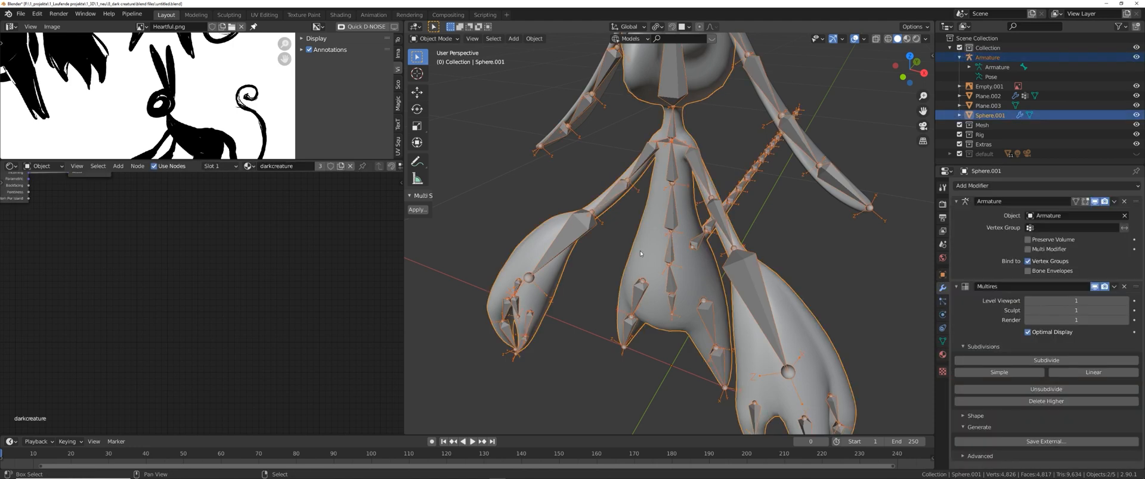
key("ctrl+Tab")
left_click(572, 216)
scroll(511, 267, "down", 3)
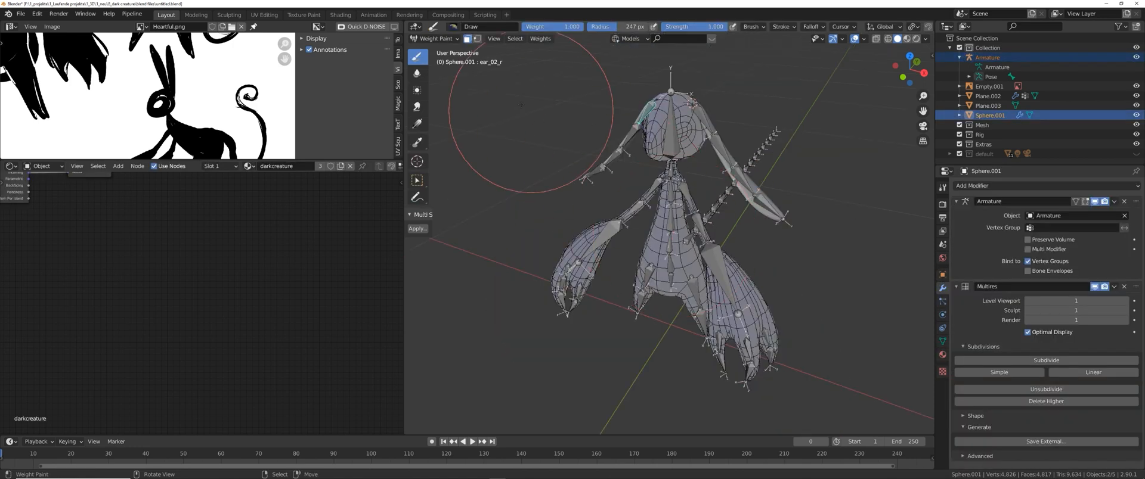
left_click(468, 39)
Select the head, neck_01 and spine_03 bones one by one in Weight Paint.
scroll(653, 137, "up", 2)
right_click(673, 156)
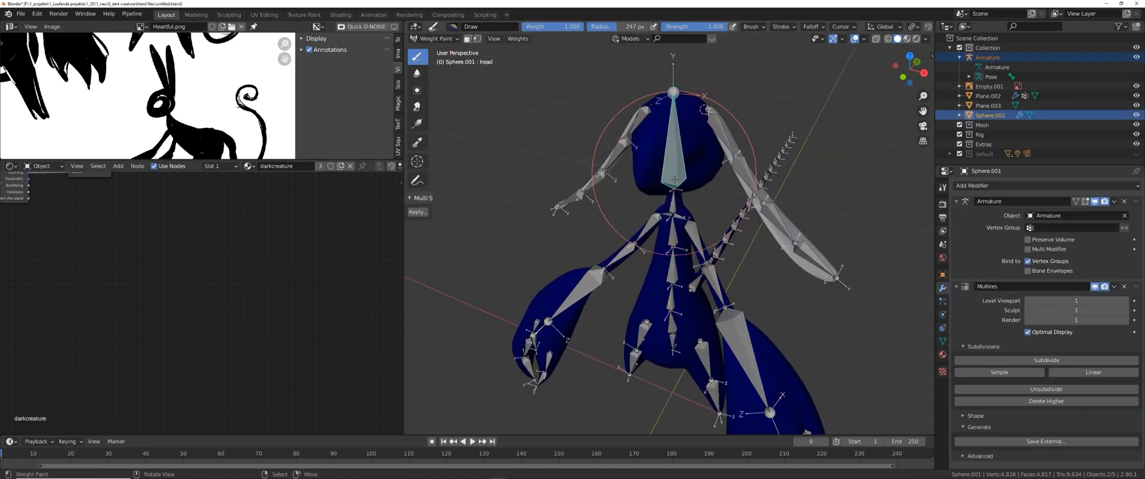
middle_click_drag(673, 206, 673, 183, "shift")
middle_click_drag(660, 215, 670, 216)
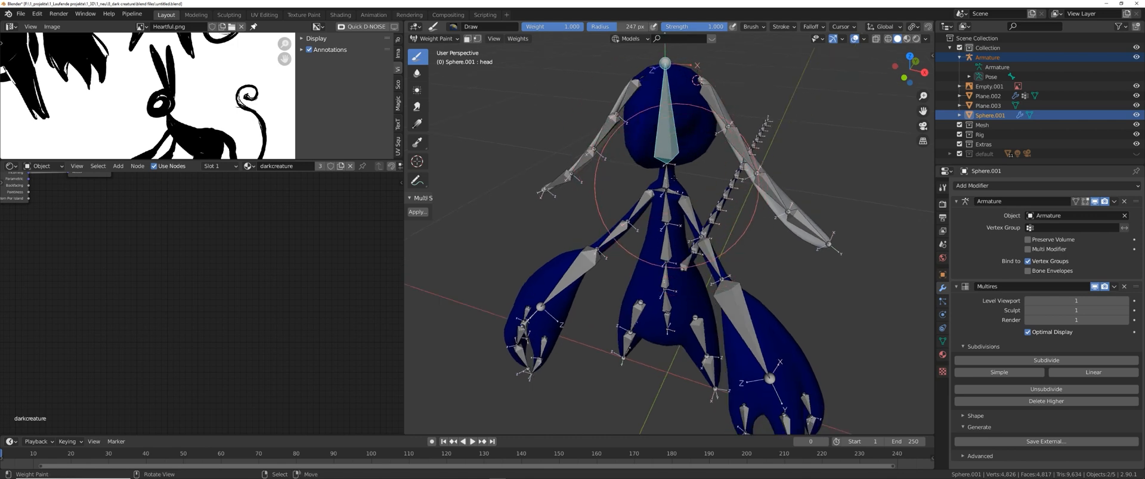
right_click(666, 178, "shift")
middle_click_drag(662, 144, 659, 196)
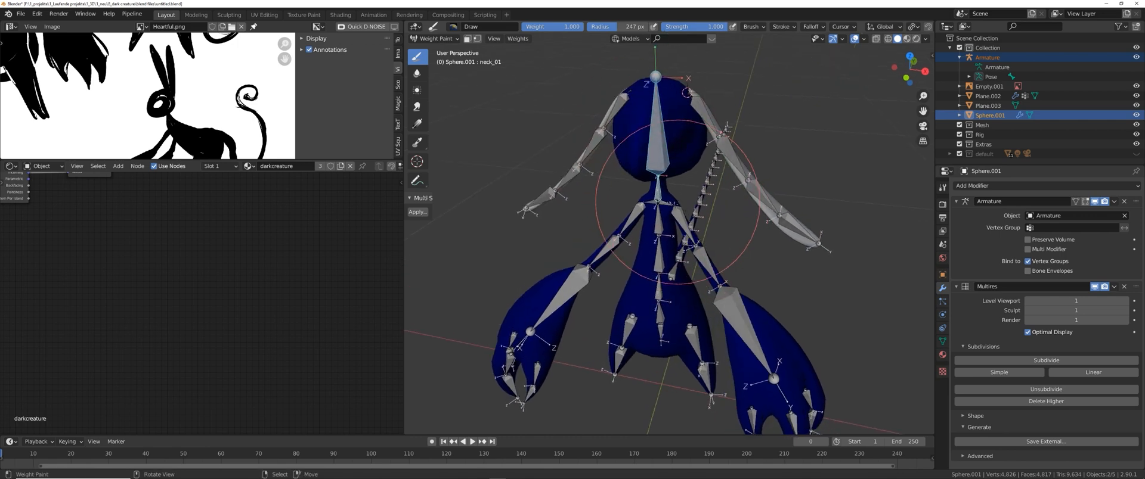
right_click(658, 217, "shift")
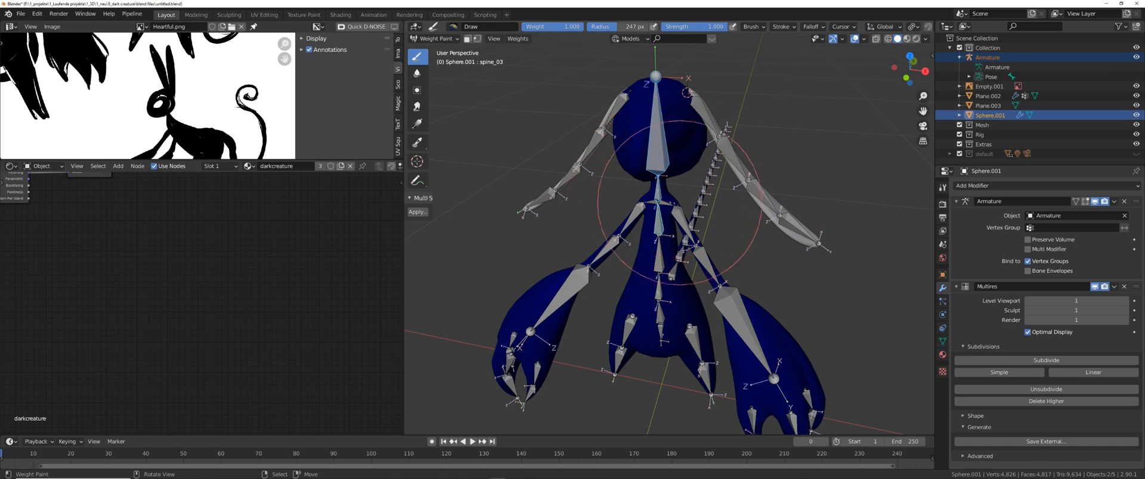
middle_click_drag(663, 218, 669, 229)
Put the armature in Edit Mode and circle-select the neck, spine, arm, hand and leg bones.
key("ctrl+Tab")
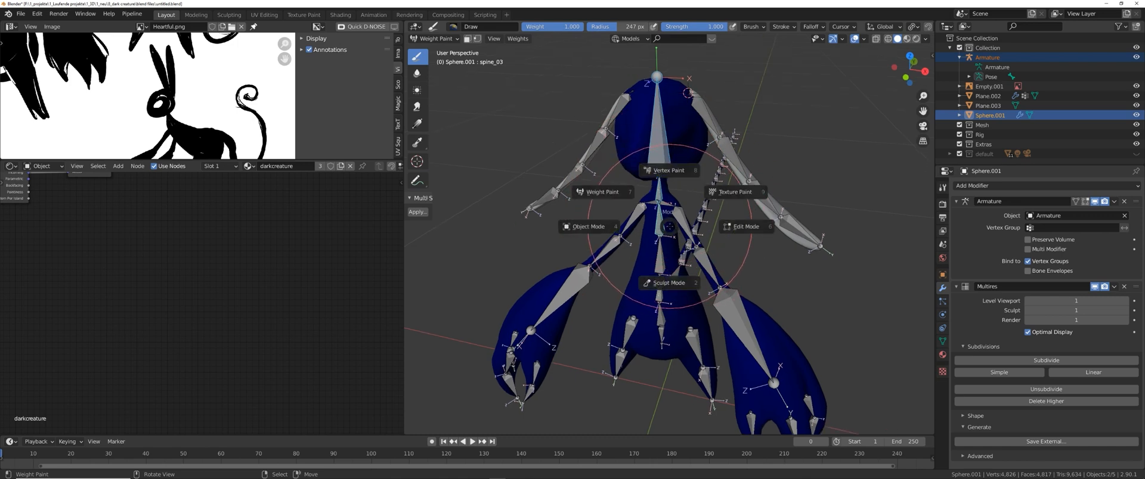
left_click(605, 220)
left_click(717, 210)
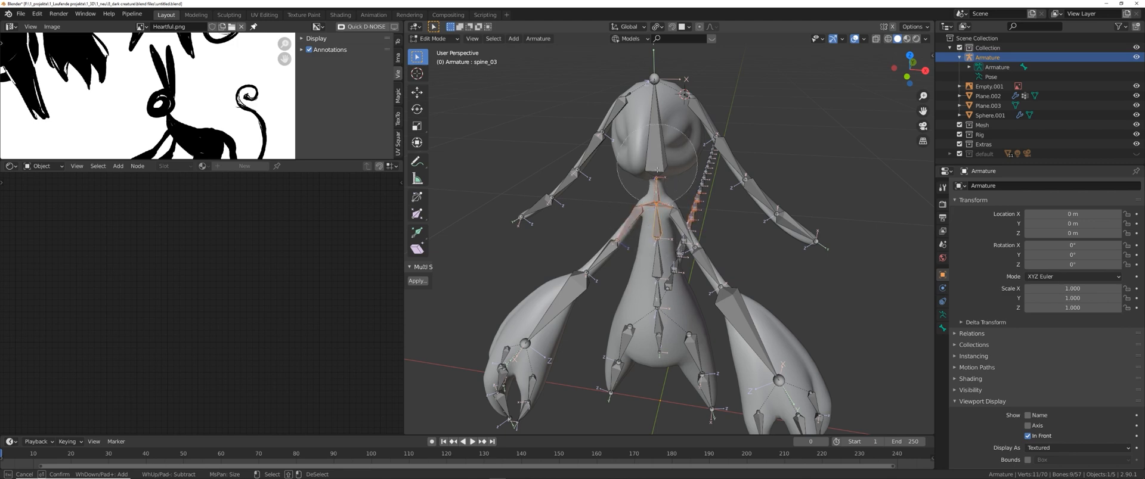
mouse_move(656, 170)
left_mouse_down()
mouse_move(586, 316)
mouse_move(513, 364)
mouse_move(638, 394)
mouse_move(748, 397)
left_mouse_up()
right_click(748, 397)
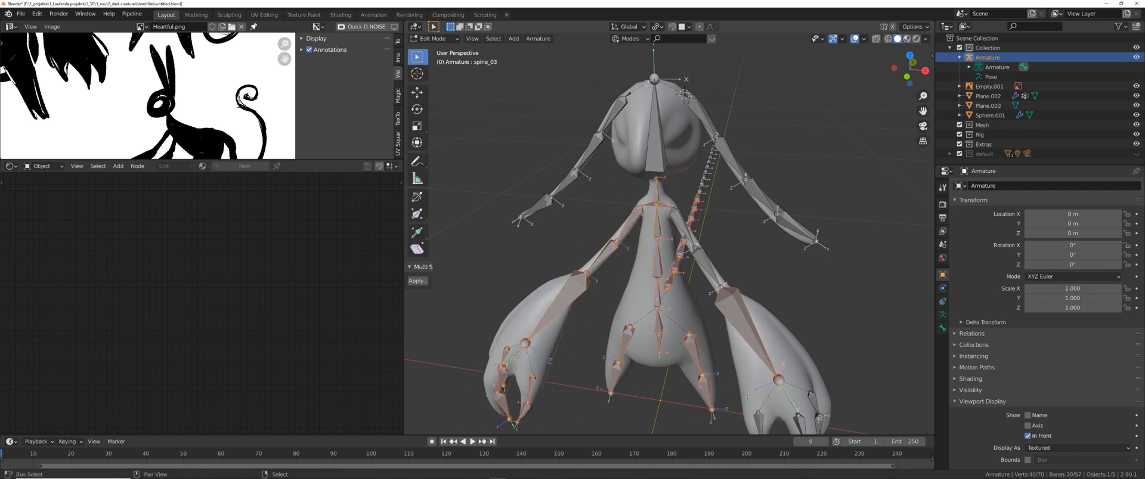
middle_click_drag(748, 398, 718, 334, "shift")
key("c")
left_click_drag(733, 376, 792, 364)
right_click(792, 364)
Add the head bone and the remaining bones at the tail's end to the selection.
middle_click_drag(792, 364, 788, 425, "shift")
right_click(621, 119, "shift")
scroll(641, 185, "down", 2)
middle_click_drag(847, 244, 726, 253)
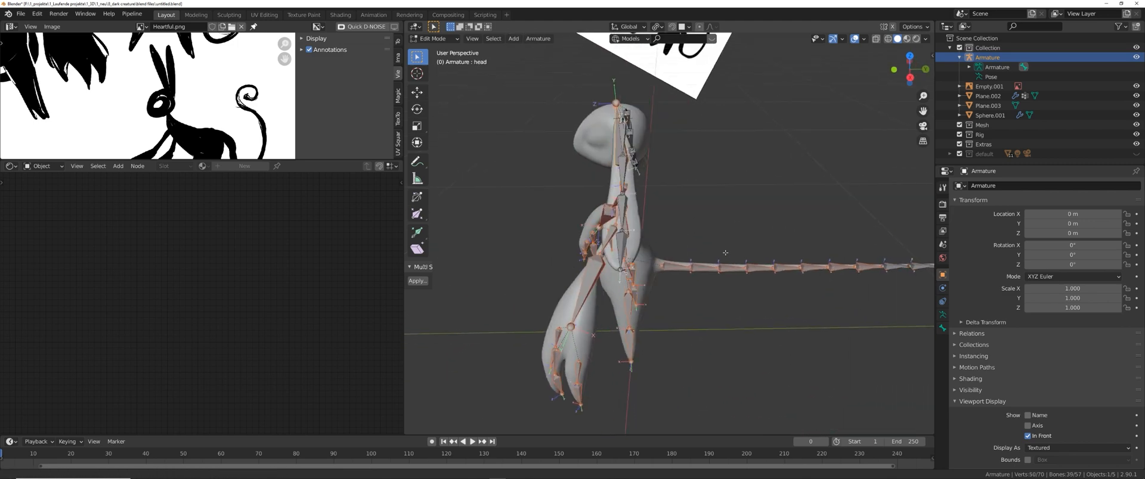
scroll(725, 253, "down", 4)
key("c")
left_click_drag(808, 256, 858, 261)
right_click(859, 261)
Leave armature Edit Mode, add the body mesh to the object selection, and switch it to Weight Paint.
middle_click_drag(833, 262, 930, 244)
scroll(606, 310, "up", 2)
scroll(653, 280, "up", 1)
middle_click_drag(607, 310, 664, 292, "shift")
scroll(653, 279, "up", 3)
key("Tab")
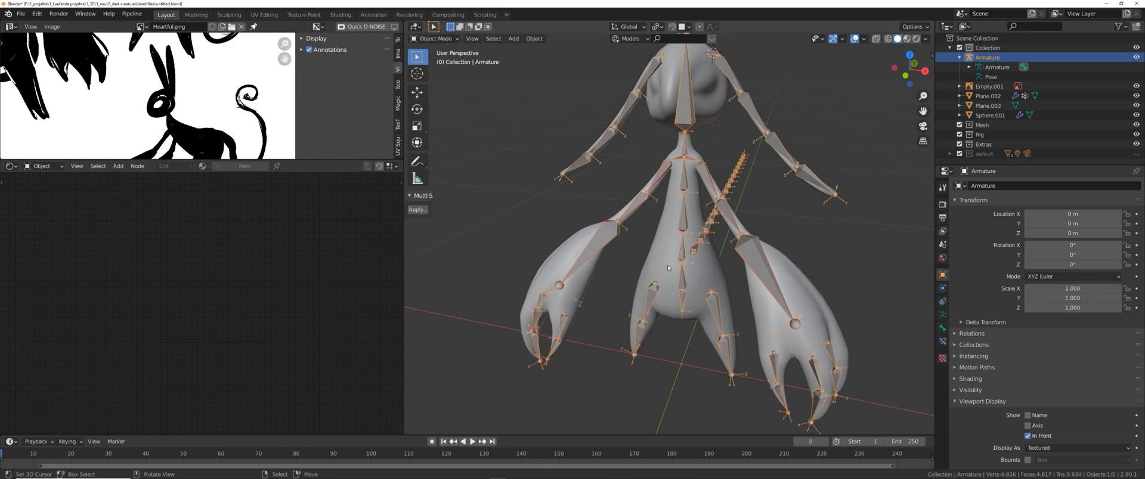
left_click(667, 248, "shift")
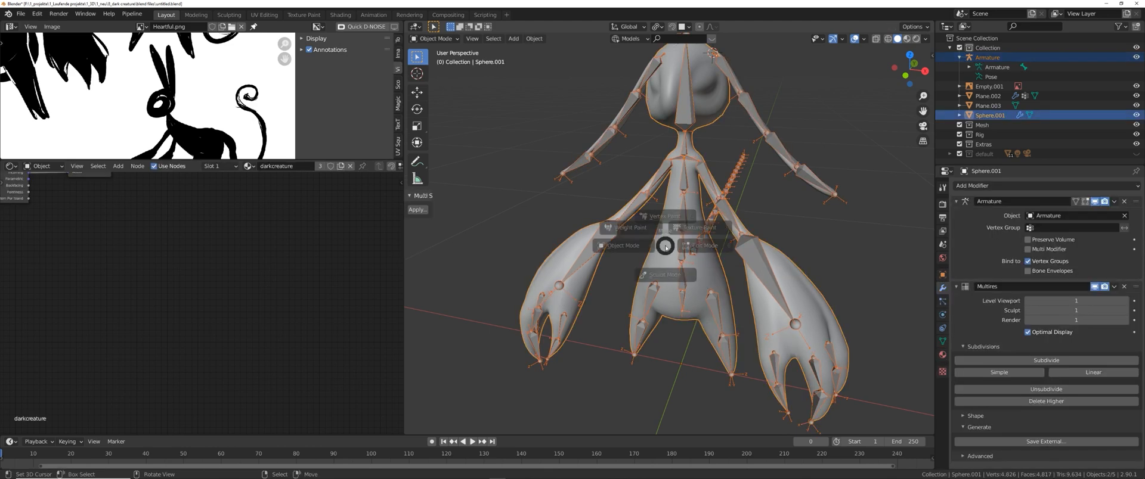
left_click(633, 226)
Assign automatic weights to the body mesh from the selected bones.
middle_click_drag(741, 225, 672, 143)
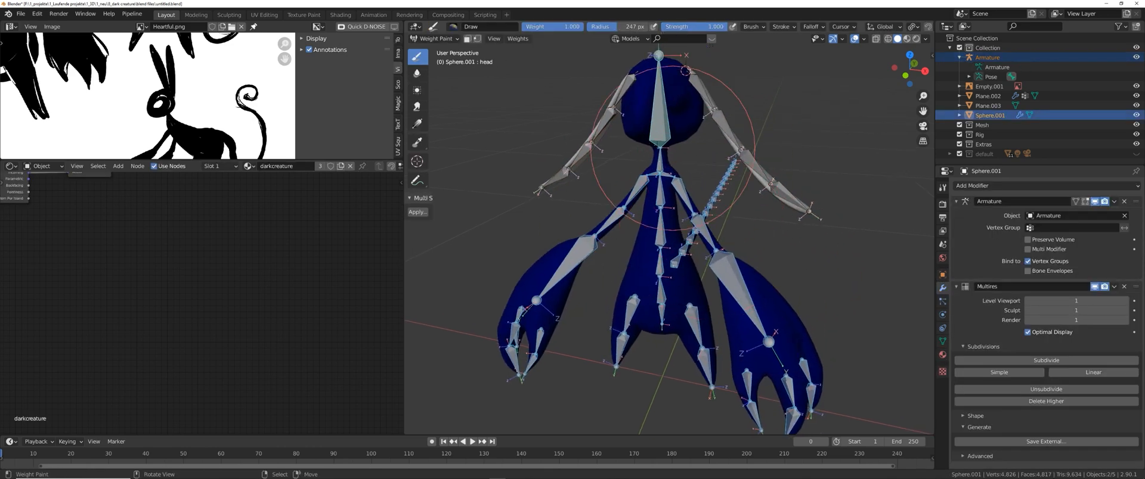
left_click(517, 39)
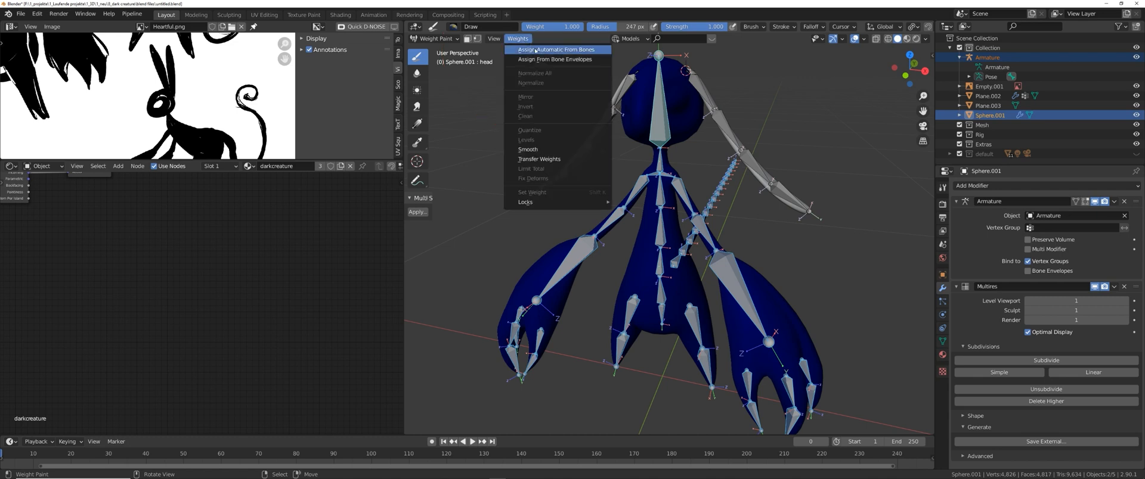
left_click(535, 50)
scroll(684, 244, "up", 1)
Test the spine_03 weights by rotating the bone about the X axis.
right_click(660, 188)
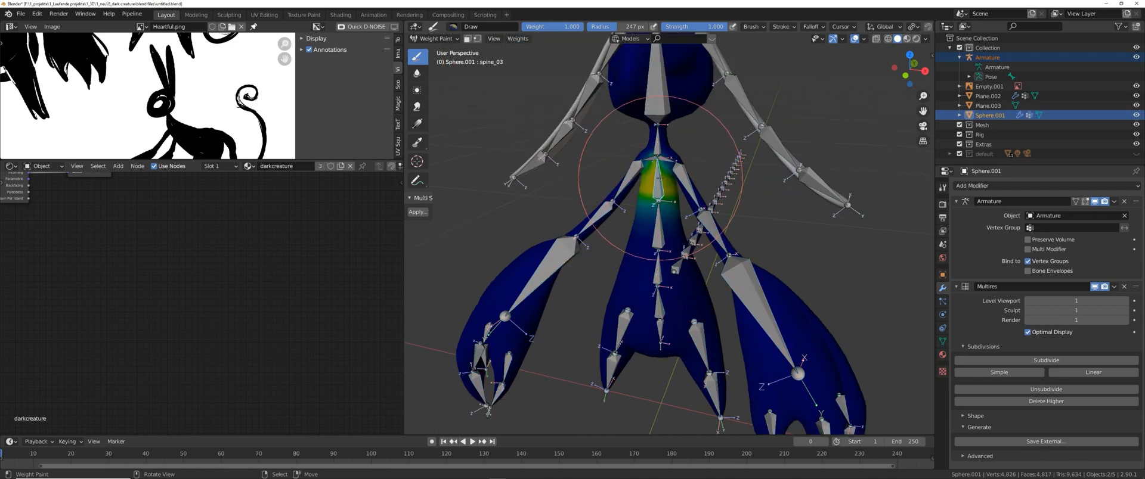
middle_click_drag(693, 203, 659, 214)
key("r")
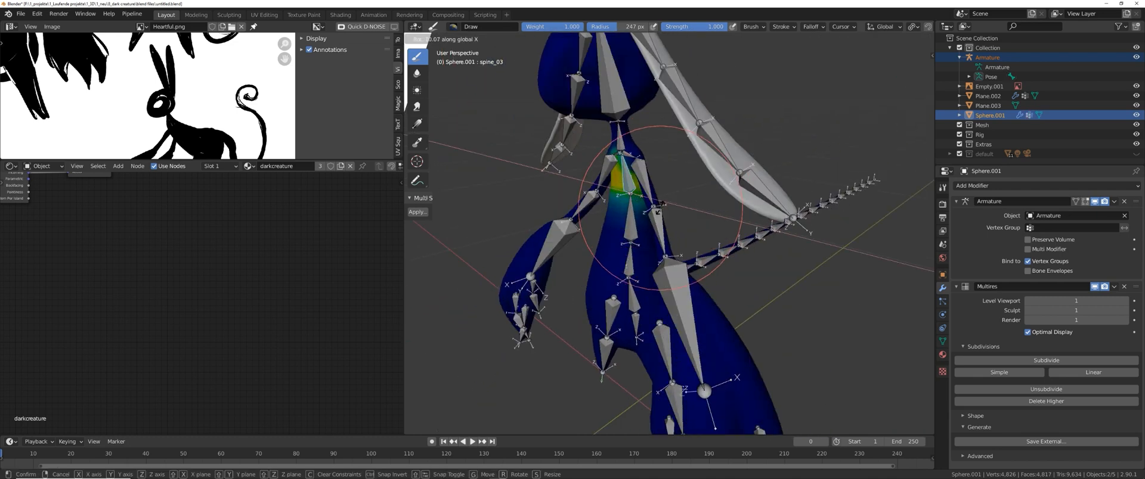
right_click(656, 209)
End the spine_03 rotation test and select neck_01 to check its weights.
middle_click_drag(626, 131, 610, 189, "shift")
scroll(647, 178, "up", 1)
right_click(648, 177)
Test the calf_l weights by rotating the bone about the global X axis.
scroll(648, 179, "down", 2)
scroll(664, 232, "up", 2)
middle_click_drag(665, 233, 669, 218)
scroll(703, 274, "up", 2)
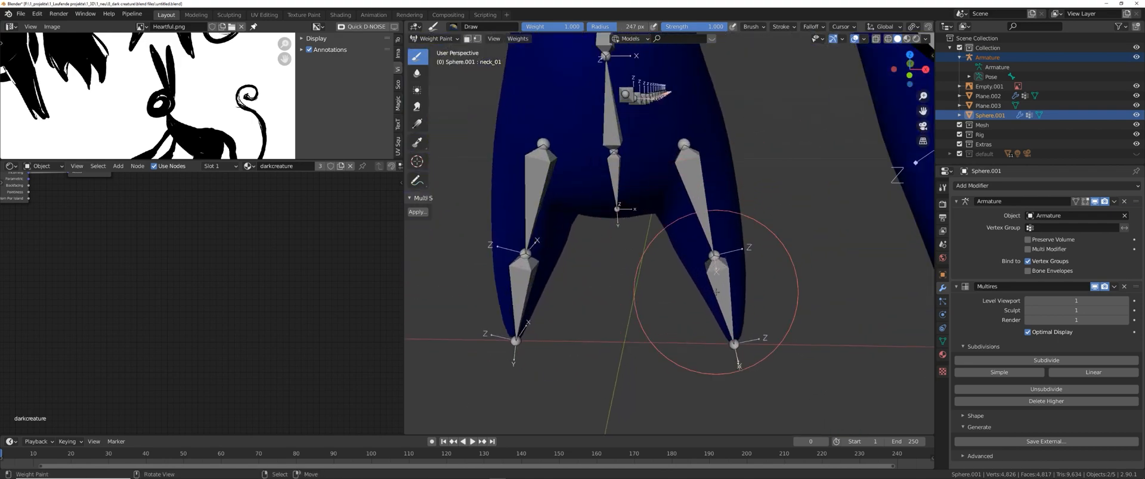
right_click(720, 294)
middle_click_drag(719, 294, 601, 255)
key("r")
key("x")
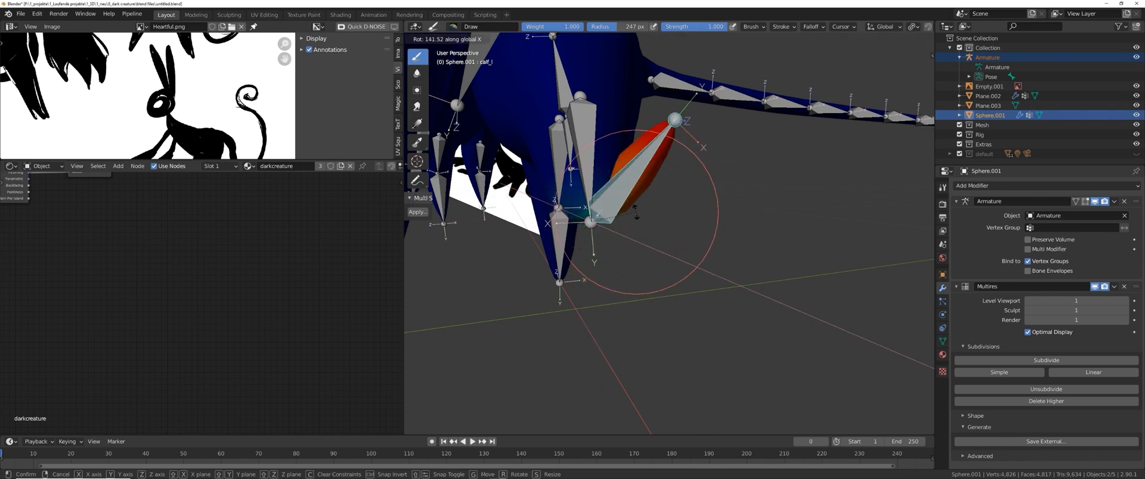
right_click(597, 230)
Test the thigh_l weights by rotating the bone about the global X axis and examine the area around the hip.
right_click(587, 164)
middle_click_drag(605, 179, 590, 223)
key("r")
key("x")
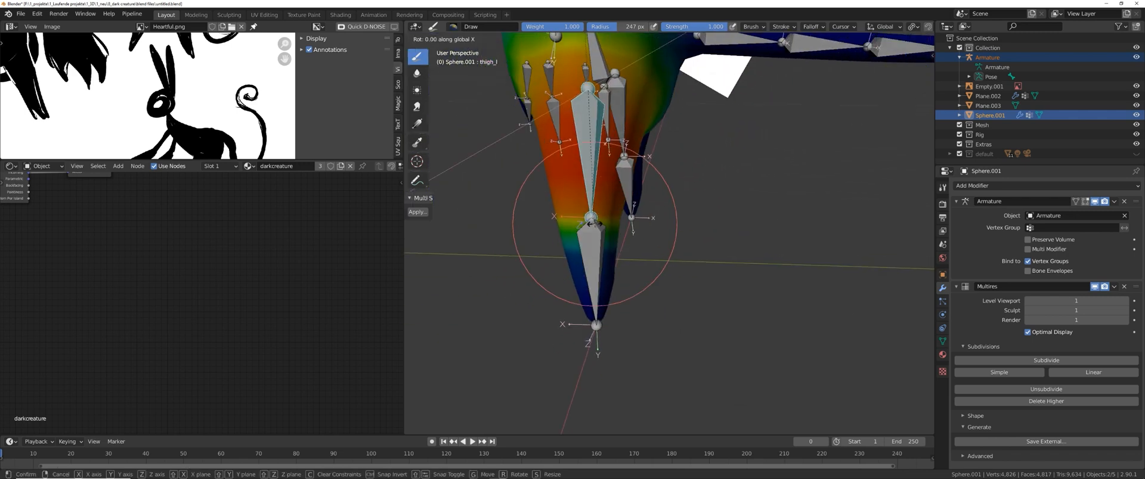
right_click(662, 179)
scroll(685, 149, "down", 3)
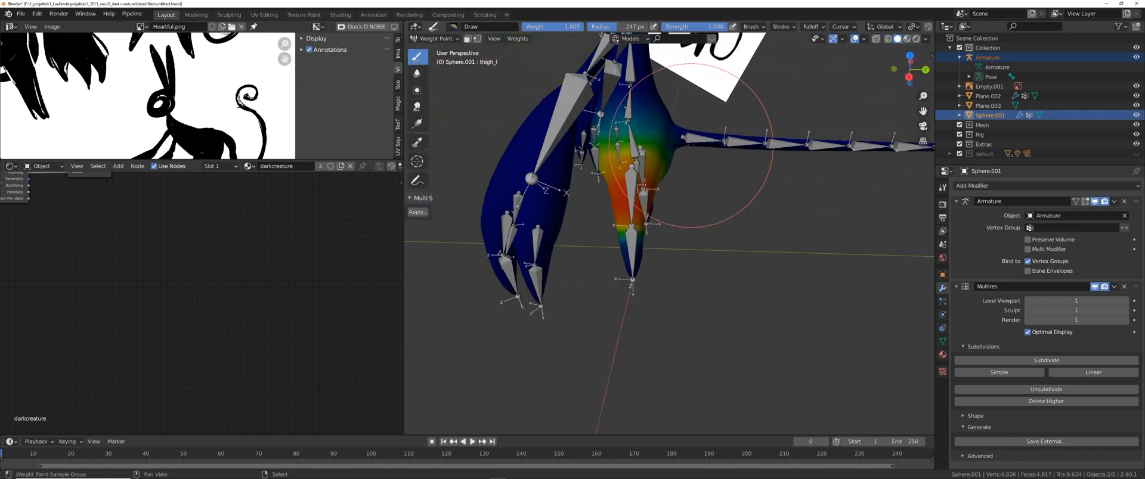
middle_click_drag(689, 147, 672, 218)
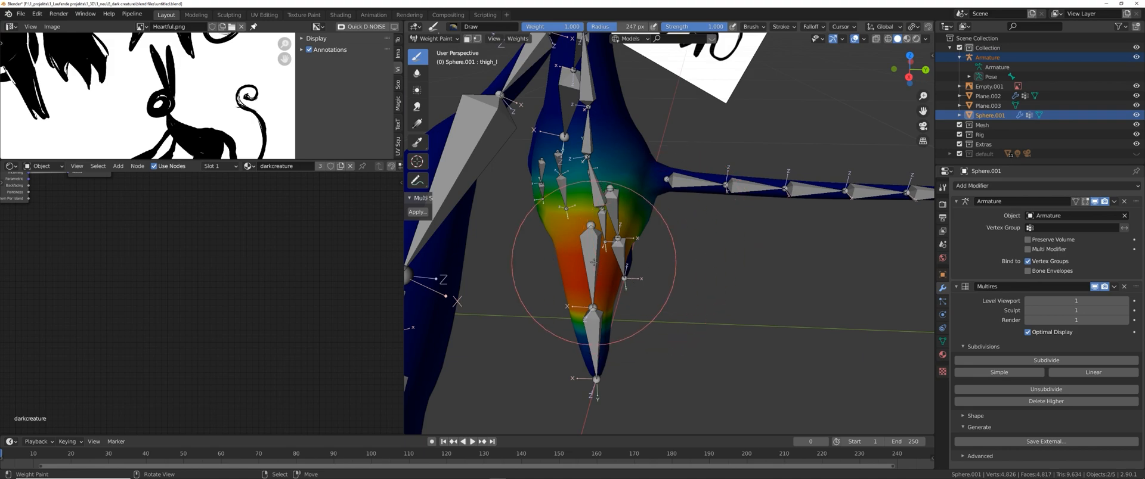
Undo the automatic weighting of the body mesh and return to Object Mode.
middle_click_drag(594, 263, 634, 224)
right_click_drag(634, 223, 641, 208)
middle_click_drag(672, 276, 684, 342)
scroll(636, 266, "down", 4)
key("ctrl+z")
key("ctrl+z")
key("ctrl+z")
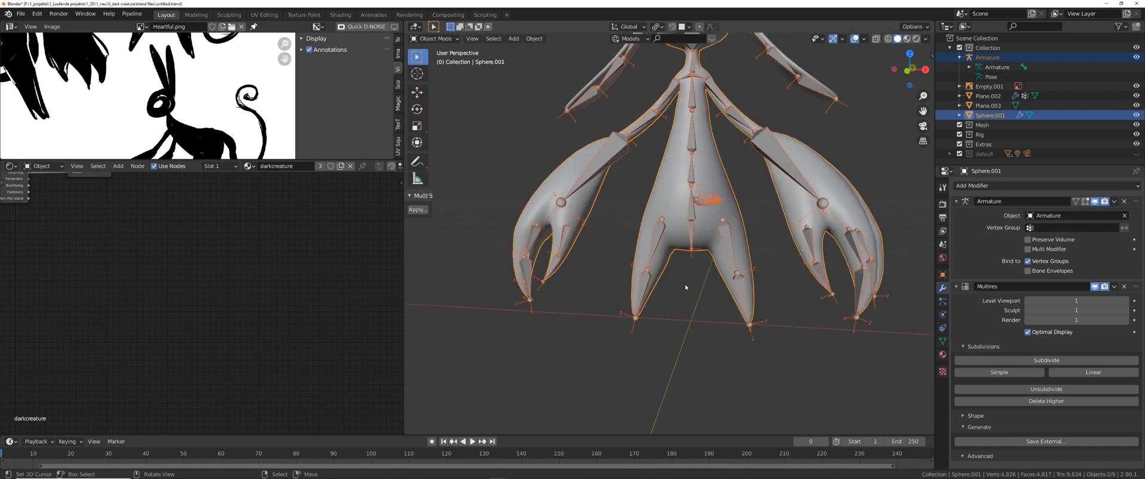
Switch the armature to Pose Mode and turn off Deform for the Root bone at the base of the body.
middle_click_drag(685, 284, 678, 293, "shift")
scroll(713, 263, "up", 2)
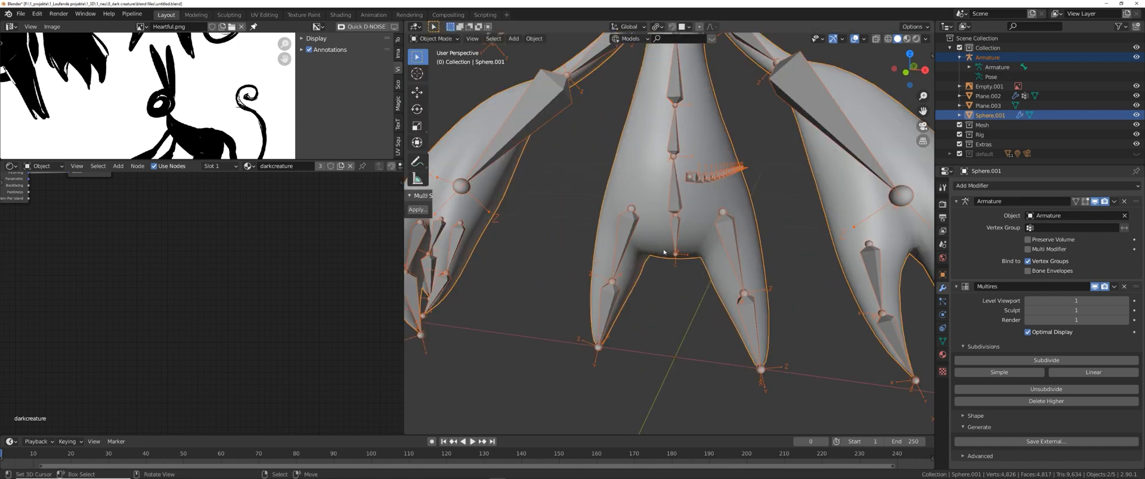
left_click(675, 233)
key("ctrl+Tab")
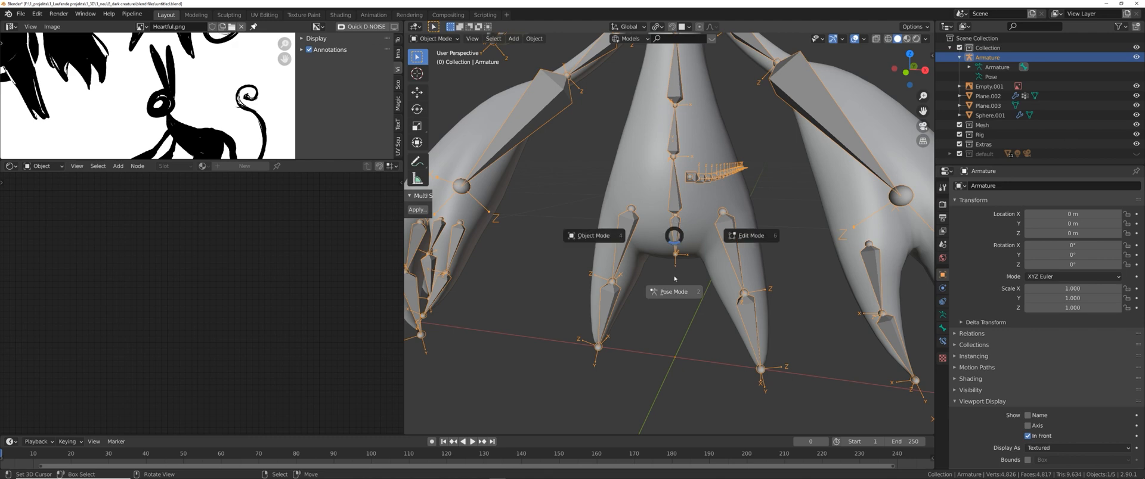
left_click(675, 288)
scroll(672, 289, "up", 3)
middle_click_drag(671, 289, 714, 281)
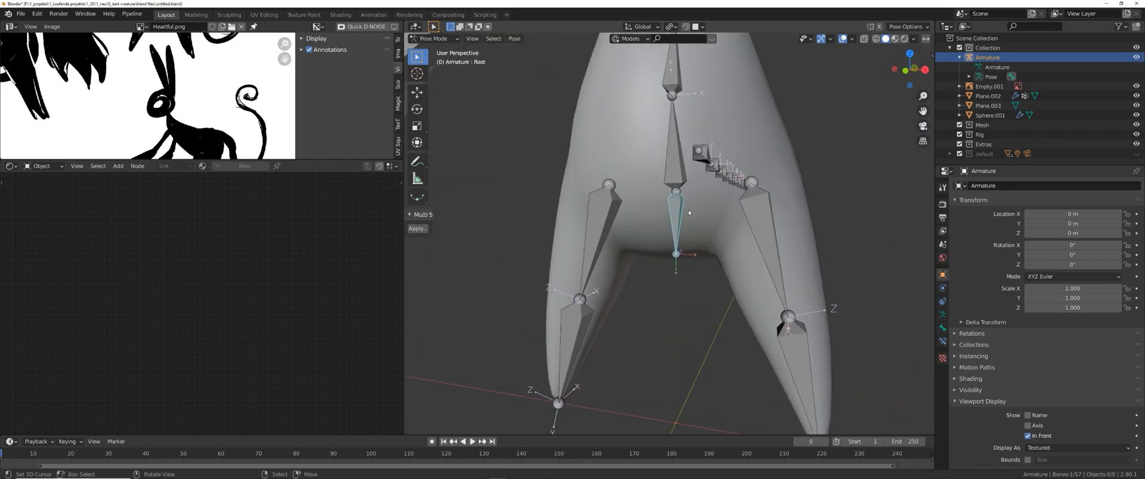
left_click(943, 329)
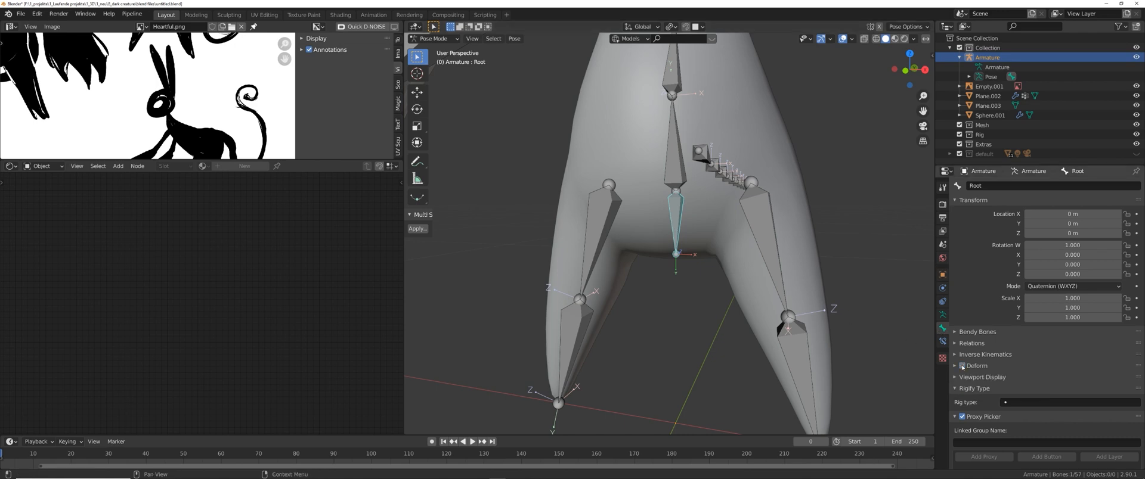
scroll(676, 245, "down", 3)
scroll(638, 170, "down", 5)
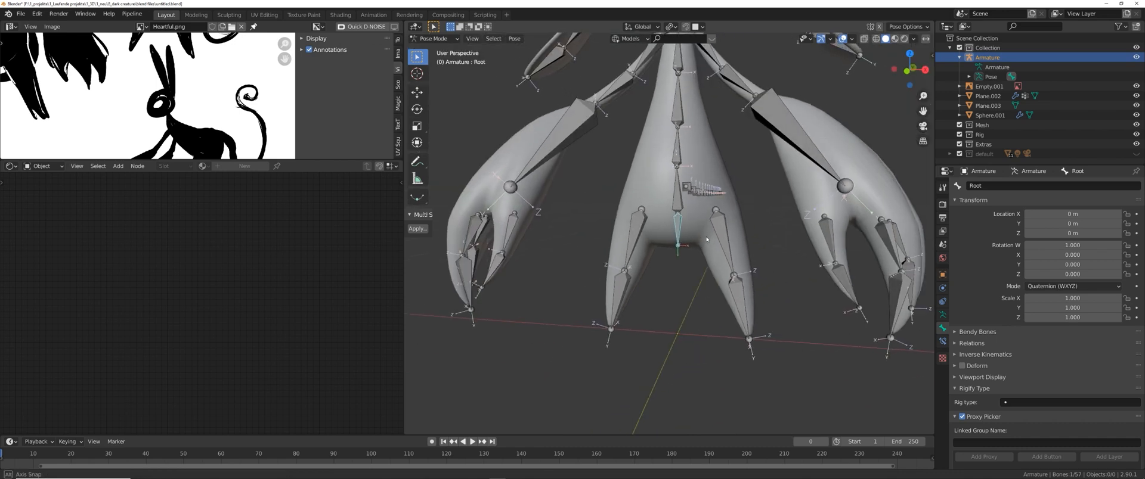
Select the head, body, limb and tail bones in armature Edit Mode, leaving the ear bones out.
scroll(693, 276, "up", 3)
key("Tab")
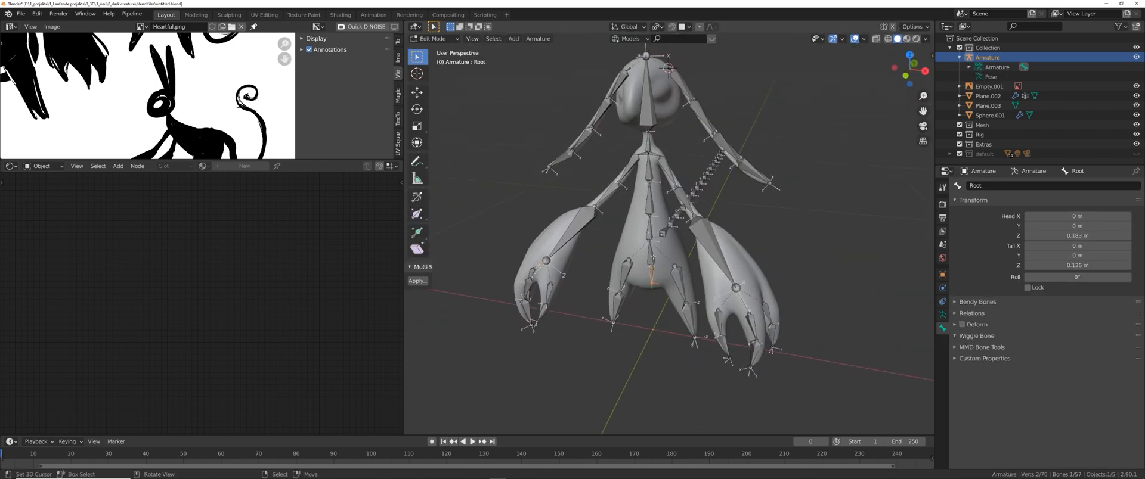
scroll(650, 280, "down", 5)
left_click_drag(650, 299, 646, 220)
right_click(644, 212)
scroll(620, 300, "up", 2)
middle_click_drag(644, 212, 666, 300, "shift")
key("c")
left_click(628, 276)
right_click(623, 268)
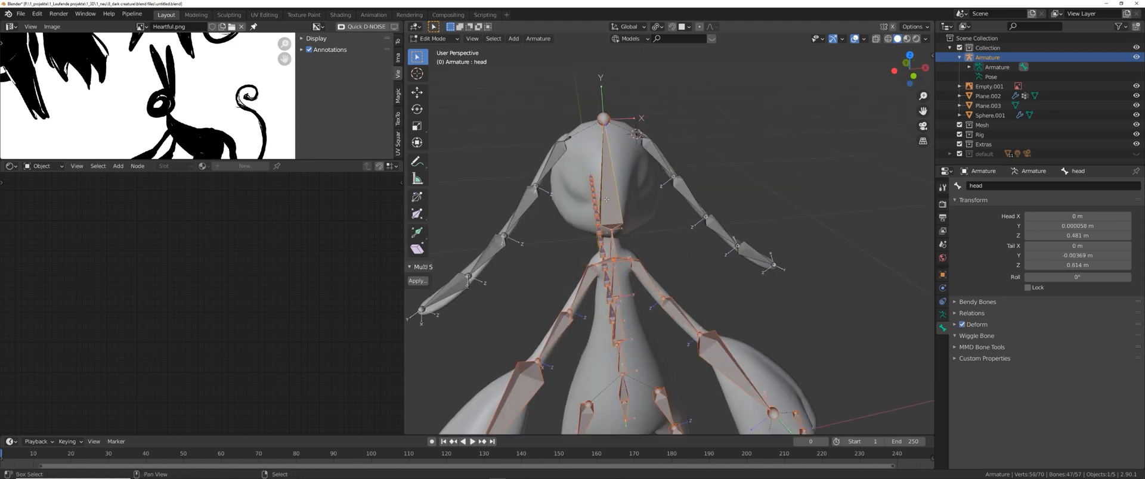
Add the body mesh to the armature selection and assign it automatic weights from the selected bones in Weight Paint mode.
scroll(607, 199, "down", 3)
scroll(679, 226, "up", 3)
middle_click_drag(660, 349, 704, 280, "shift")
left_click(665, 267)
left_click(653, 243)
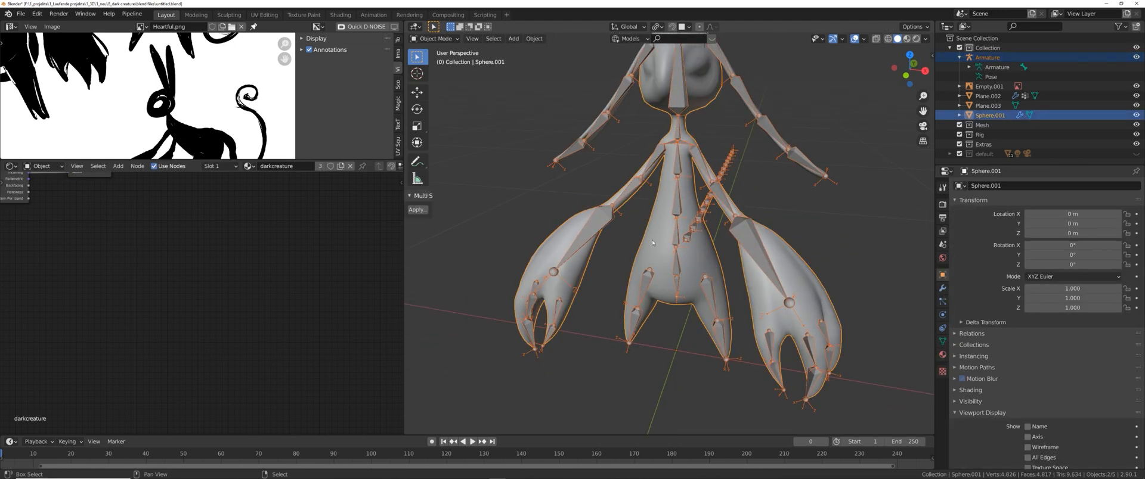
left_click(586, 205)
left_click(517, 39)
left_click(555, 66)
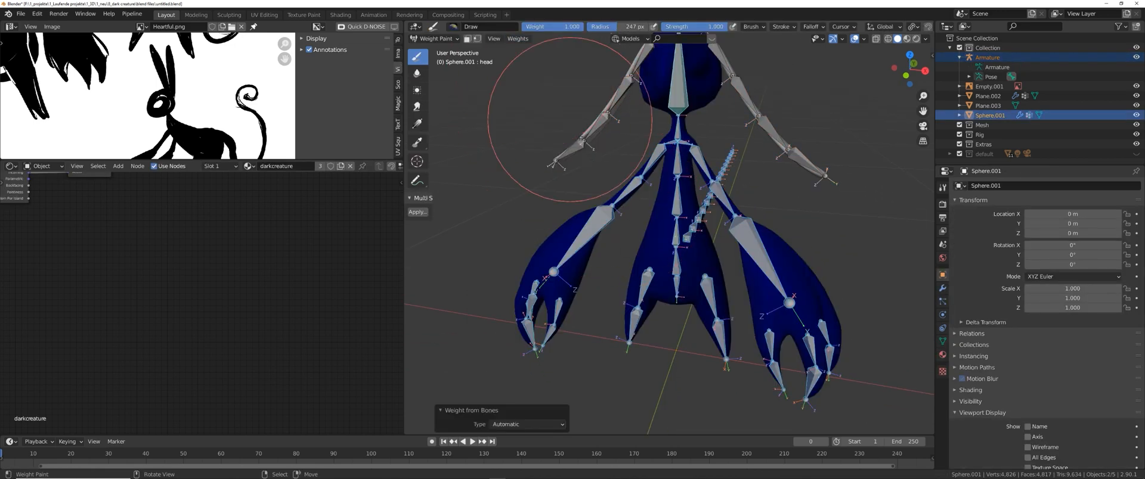
Select the Root bone and check its weights on the body mesh.
scroll(684, 310, "up", 1)
right_click(677, 295)
mouse_move(677, 295)
middle_mouse_down()
mouse_move(632, 185)
mouse_move(684, 263)
middle_mouse_up()
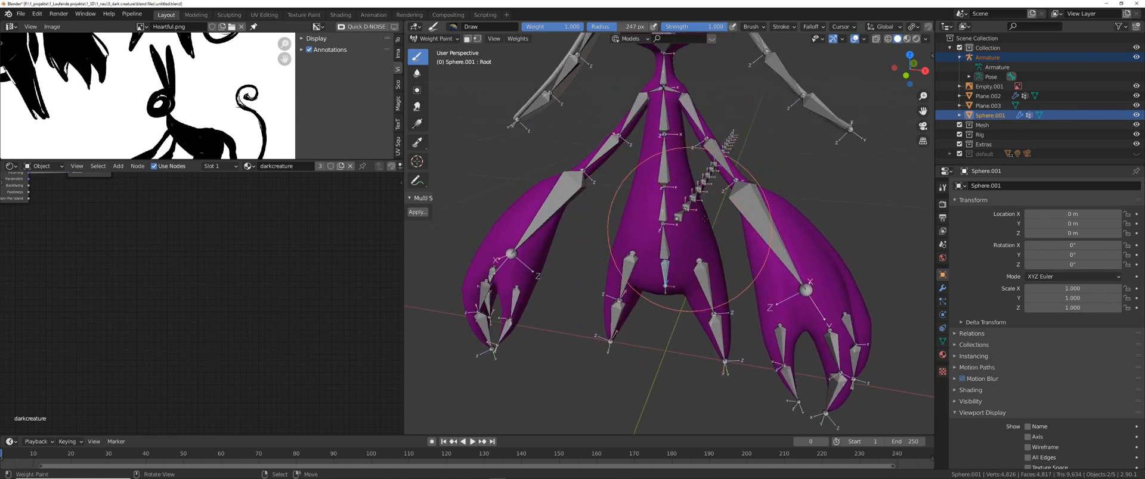
middle_click_drag(705, 218, 716, 242)
Test the weights at the base of the spine by rotating the bone there about the X axis.
left_click(675, 255, "ctrl")
scroll(714, 259, "up", 1)
key("r")
key("x")
right_click(710, 238)
Test the new thigh_l weights by rotating the bone about the global X axis.
scroll(718, 250, "up", 1)
left_click(724, 262, "ctrl")
key("r")
key("x")
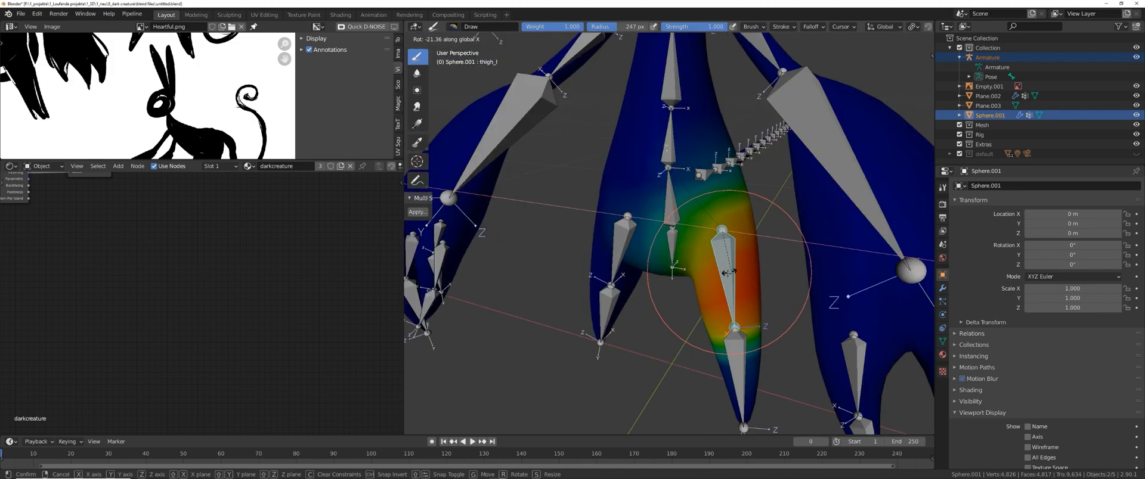
right_click(662, 256)
Test the lower spine weights by rotating the bone between the hips about the X axis.
middle_click_drag(662, 257, 666, 269)
left_click(670, 218, "ctrl")
middle_click_drag(670, 218, 632, 220)
key("r")
key("x")
right_click(634, 179)
Select the spine bones farther up the torso one after another and check their weights.
middle_click_drag(634, 179, 651, 210)
left_click(651, 209, "ctrl")
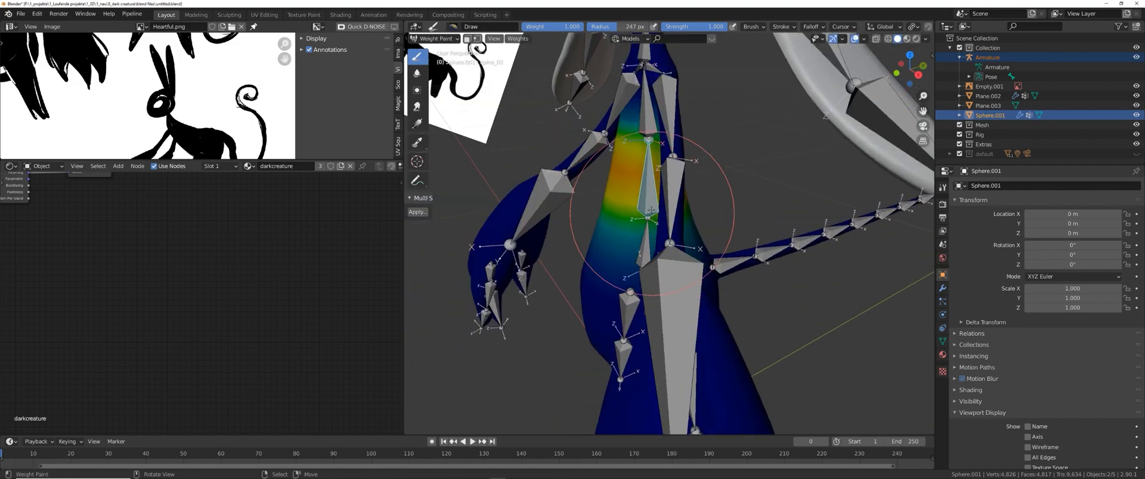
middle_click_drag(716, 233, 666, 182)
left_click(667, 183, "ctrl")
Test the neck_01 weights by rotating the bone about the X axis.
middle_click_drag(772, 235, 713, 236)
scroll(713, 236, "up", 1)
left_click(683, 190, "ctrl")
key("r")
key("x")
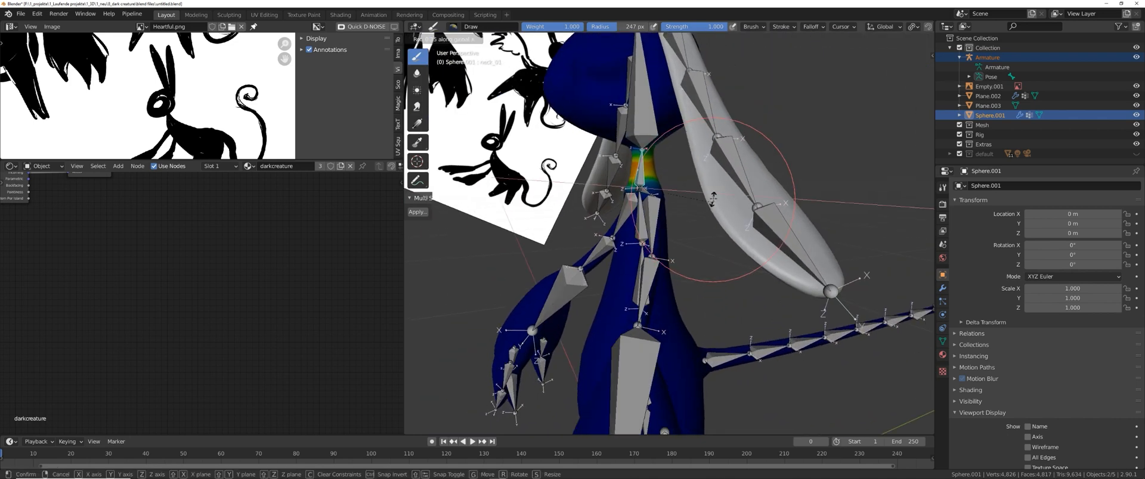
left_click(662, 152)
Test the head weights by rotating the bone about the X axis, and undo the test pose.
left_click(599, 142, "ctrl")
key("r")
key("x")
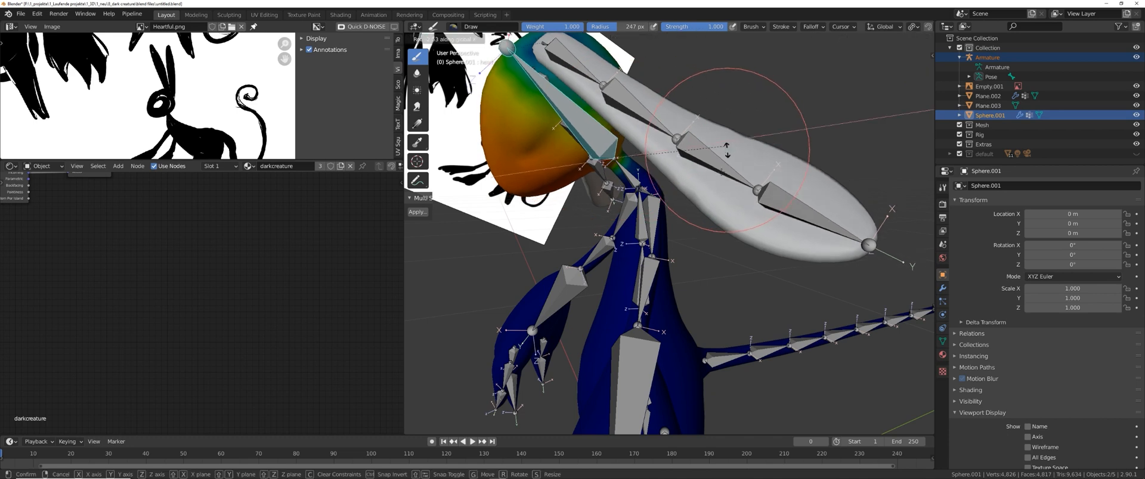
left_click(672, 221)
middle_click_drag(587, 220, 620, 236)
key("a")
key("ctrl+z")
Test the upperarm_l weights by rotating the bone about its local Z axis and cancel the rotation.
left_click(628, 239, "ctrl")
scroll(679, 233, "up", 2)
key("r")
key("z")
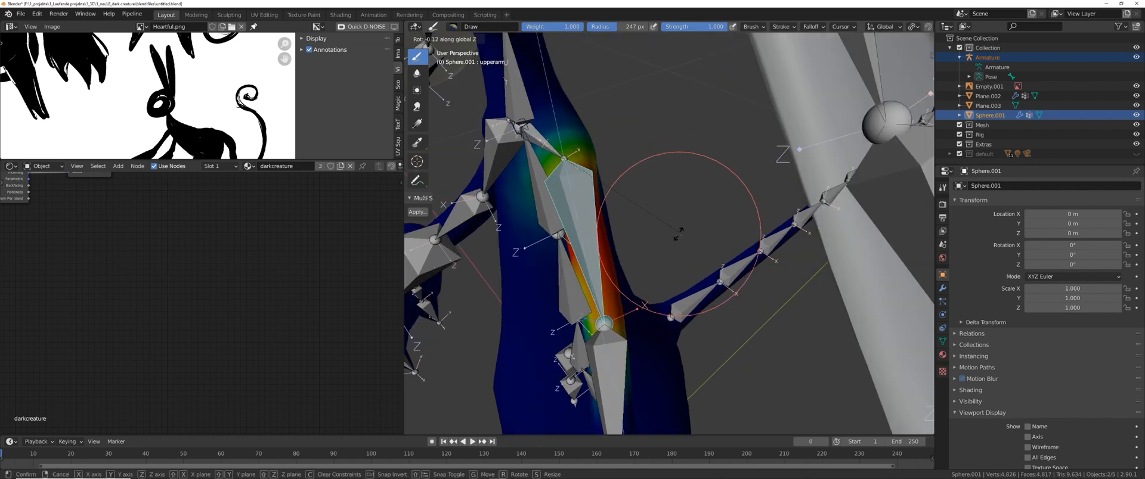
key("z")
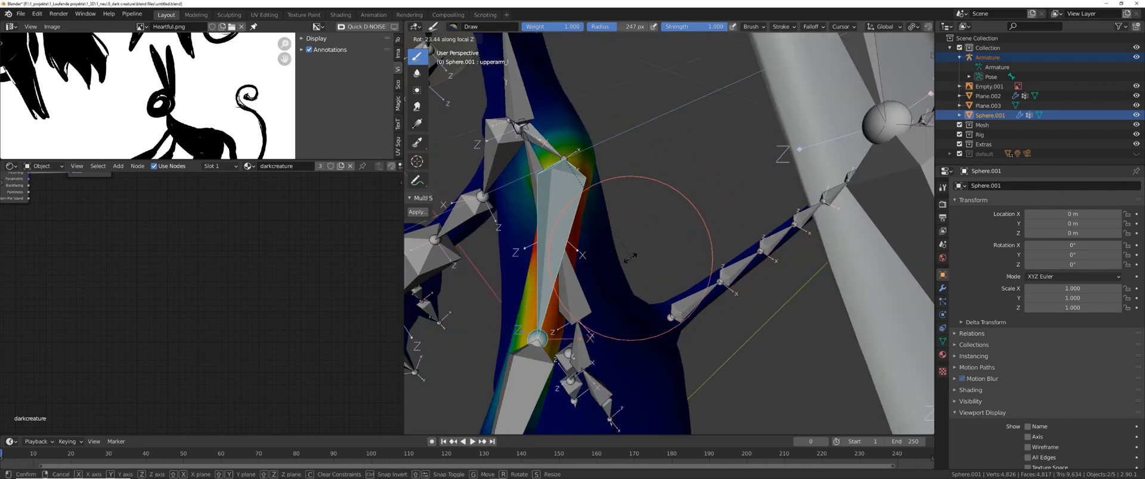
right_click(630, 258)
Rotate upperarm_l about its local Z axis to pose the arm for checking the shoulder weights.
scroll(630, 258, "down", 3)
middle_click_drag(630, 258, 728, 248)
key("r")
key("z")
key("z")
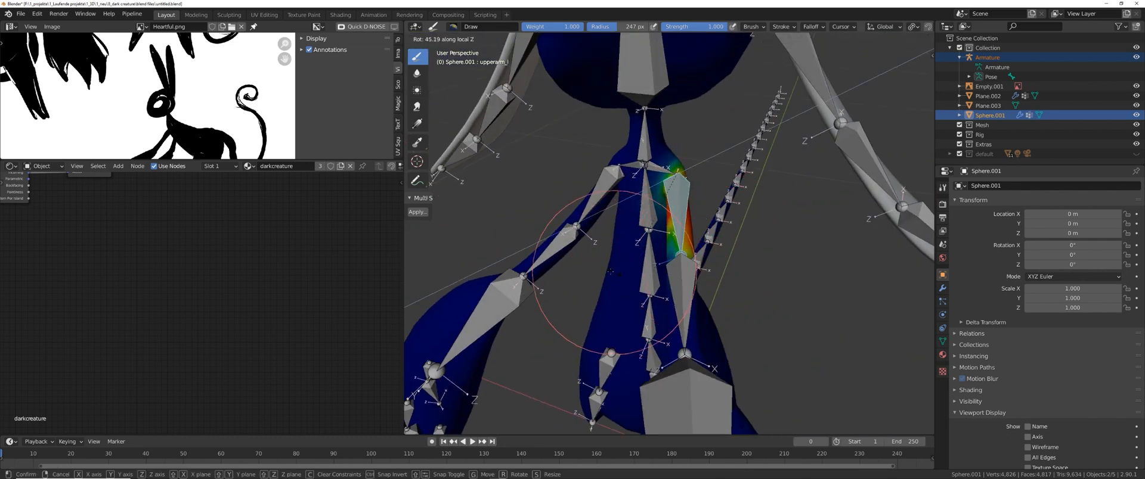
left_click(724, 280)
Bend the elbow by rotating the left lower arm bone 98.8° about its local Z axis.
left_click(731, 286, "ctrl")
key("r")
key("z")
key("z")
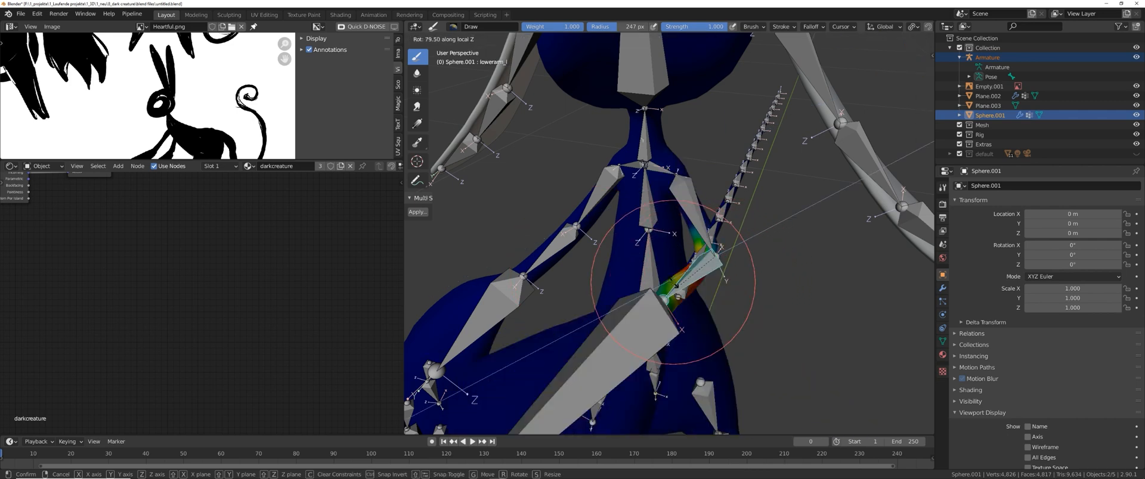
left_click(668, 273)
Switch to Object Mode and examine how the body mesh deforms at the bent elbow and shoulder.
mouse_move(736, 269)
middle_mouse_down()
mouse_move(637, 249)
mouse_move(727, 317)
mouse_move(720, 279)
middle_mouse_up()
scroll(727, 317, "up", 2)
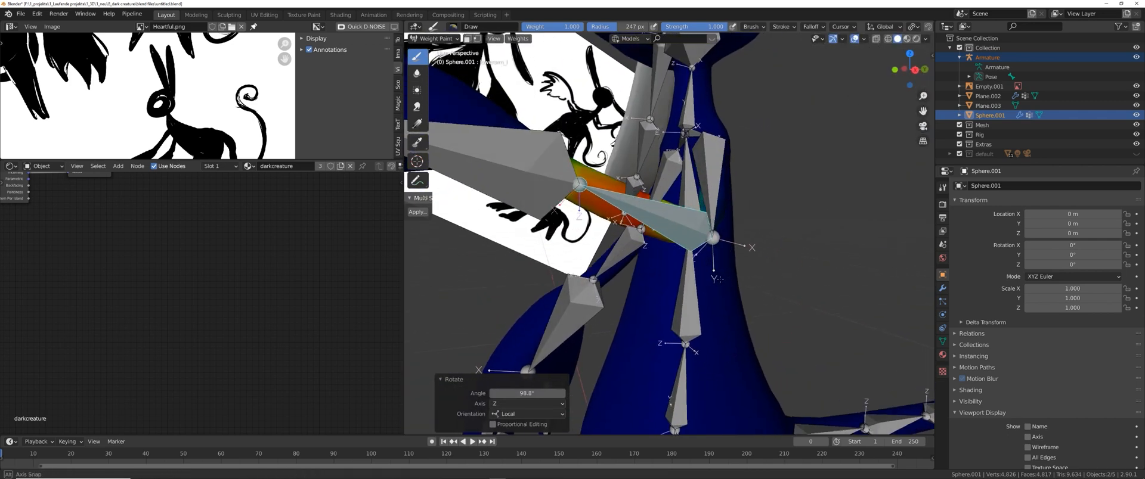
key("ctrl+Tab")
left_click(659, 250)
left_click(691, 253)
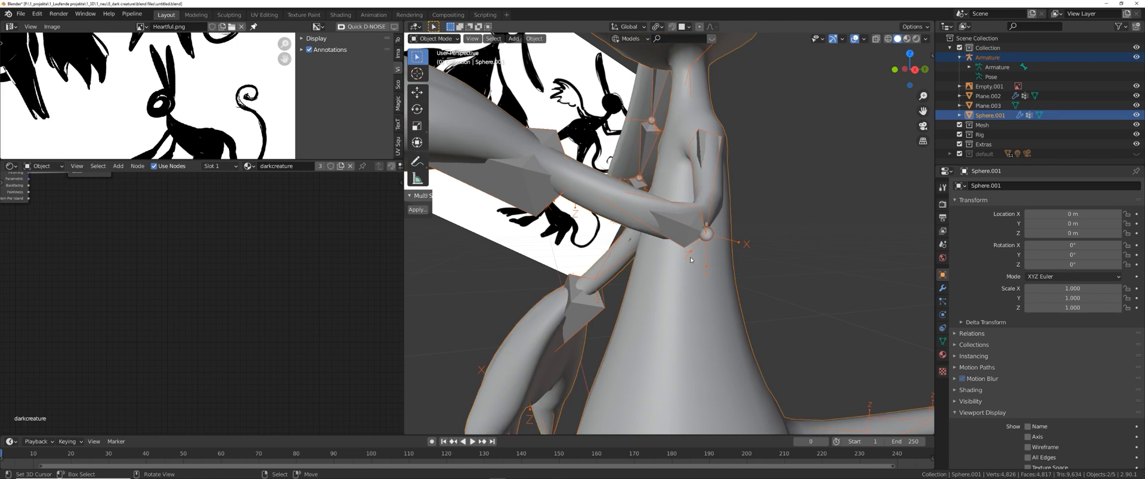
middle_click_drag(692, 252, 648, 307)
scroll(670, 288, "down", 4)
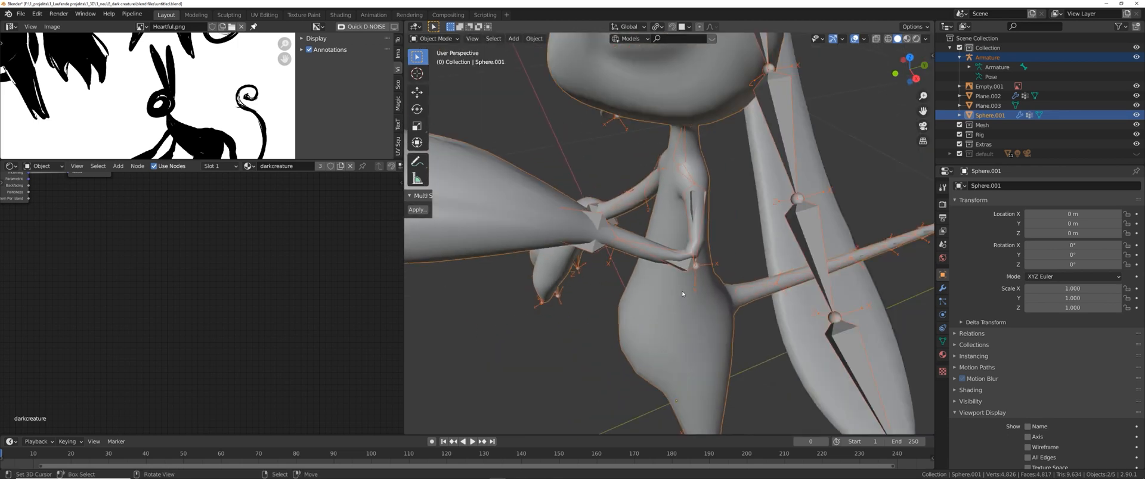
middle_click_drag(679, 286, 675, 269)
scroll(702, 284, "up", 2)
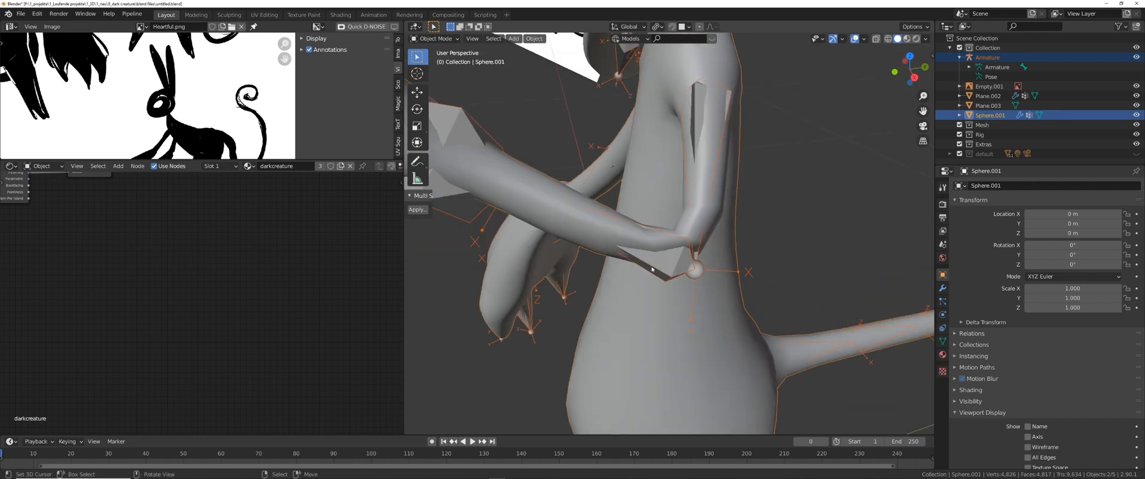
key("ctrl+Tab")
key("a")
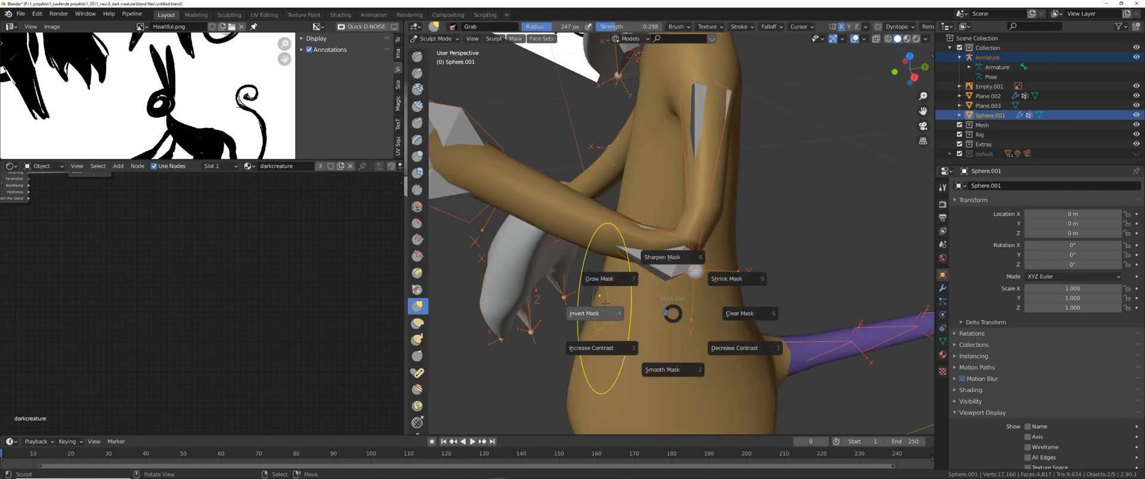
left_click(617, 310)
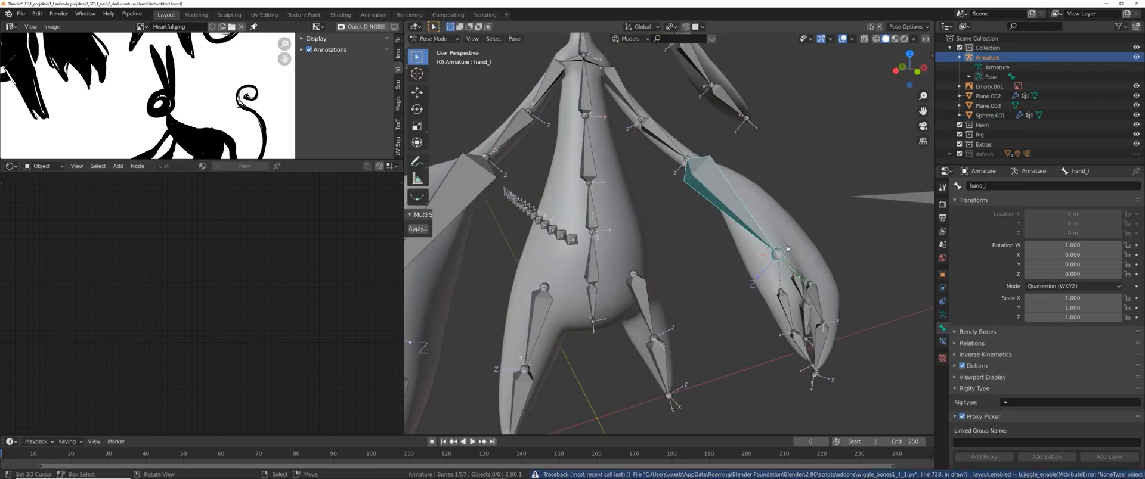
Test the hand_l bone by rotating it about its local X axis and cancel the rotation.
key("r")
key("x")
key("x")
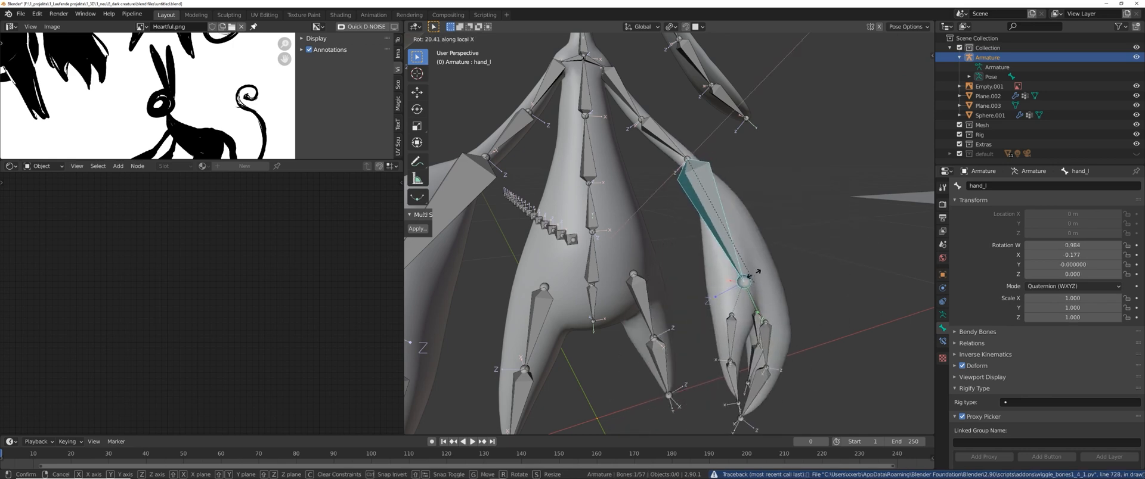
right_click(776, 262)
Test the left hand's thumb and finger bones by selecting them together and rotating them about their local X axes.
middle_click_drag(775, 268, 692, 306)
scroll(692, 306, "up", 2)
left_click(693, 306)
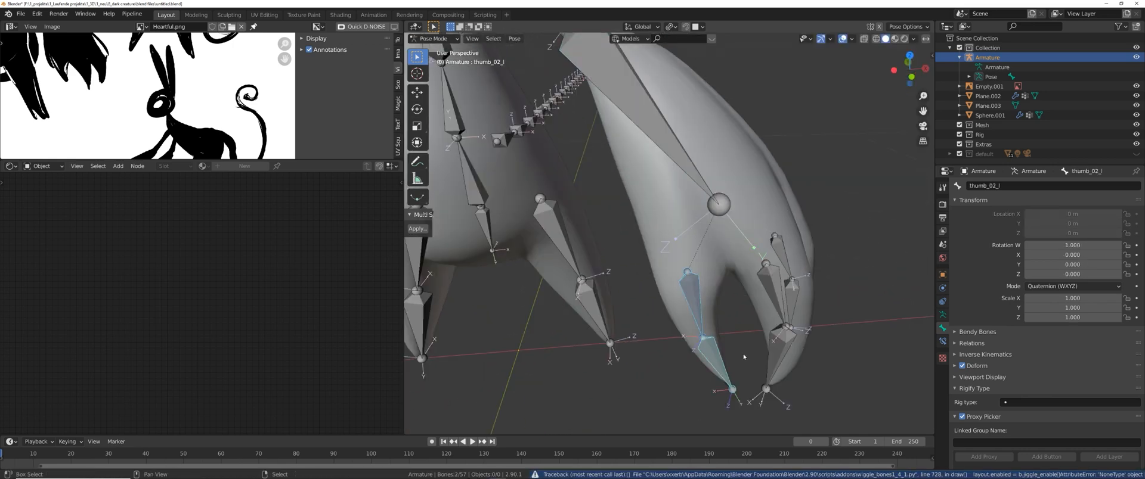
left_click(779, 301, "shift")
key("r")
key("x")
key("x")
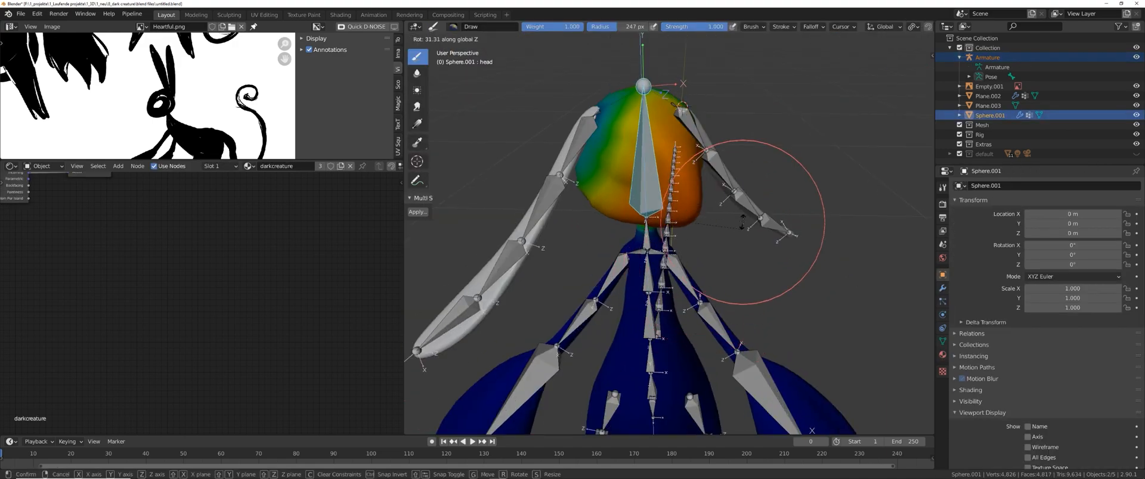
End the head bone's rotation test about the global Z axis and examine the head weights from the side.
right_click(678, 299)
middle_click_drag(677, 298, 555, 305)
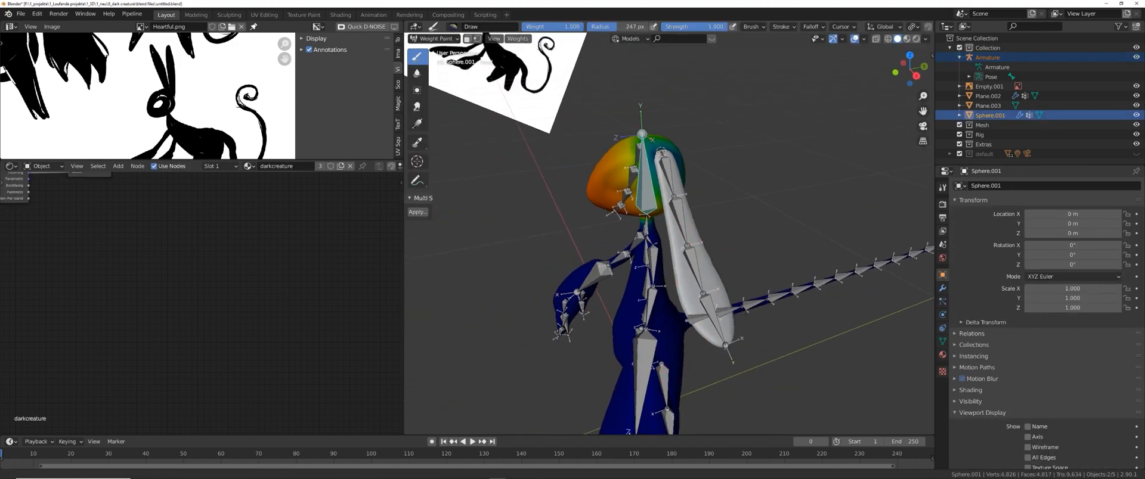
middle_click_drag(567, 251, 525, 211)
Select the whole chain of tail bones in the armature's Edit Mode and leave Edit Mode.
left_click(559, 246, "ctrl")
middle_click_drag(682, 280, 574, 271, "shift")
scroll(574, 271, "down", 2)
key("ctrl+Tab")
right_click(525, 234)
key("Tab")
key("c")
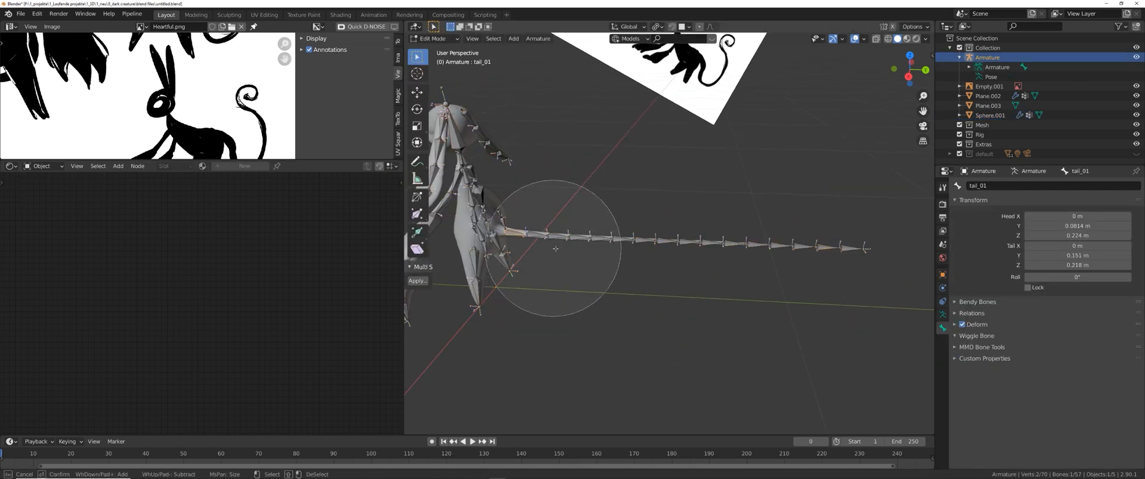
left_click_drag(615, 244, 859, 248)
right_click(858, 248)
key("ctrl+Tab")
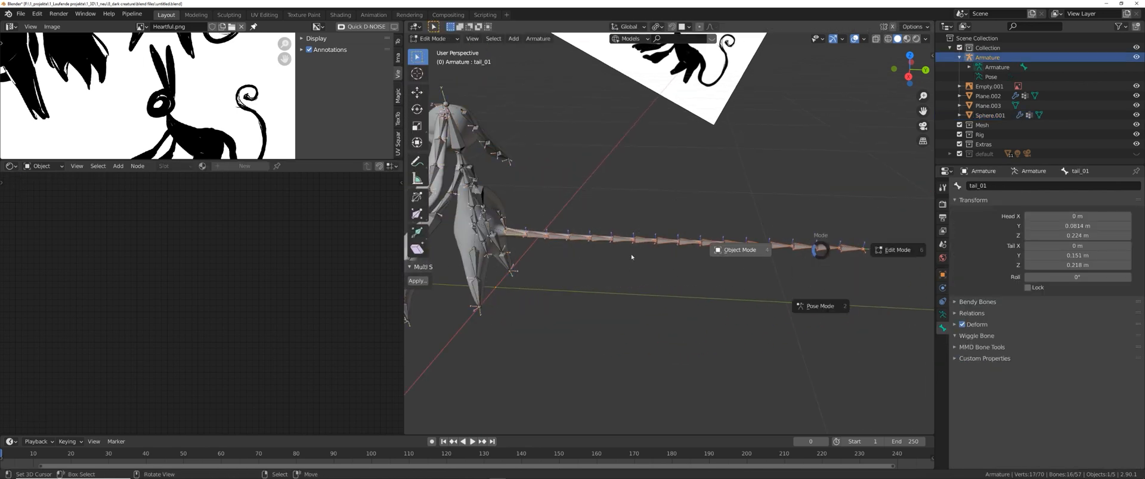
left_click(631, 255)
Test the tail in the body mesh's Weight Paint mode by rotating the selected tail bones 10.7° about their local X axes.
mouse_move(606, 251)
middle_mouse_down("shift")
mouse_move(675, 250)
mouse_move(713, 310)
mouse_move(700, 322)
middle_mouse_up("shift")
scroll(674, 250, "down", 2)
left_click(674, 239, "shift")
key("ctrl+Tab")
key("r")
key("x")
key("x")
left_click(710, 263)
scroll(700, 322, "up", 5)
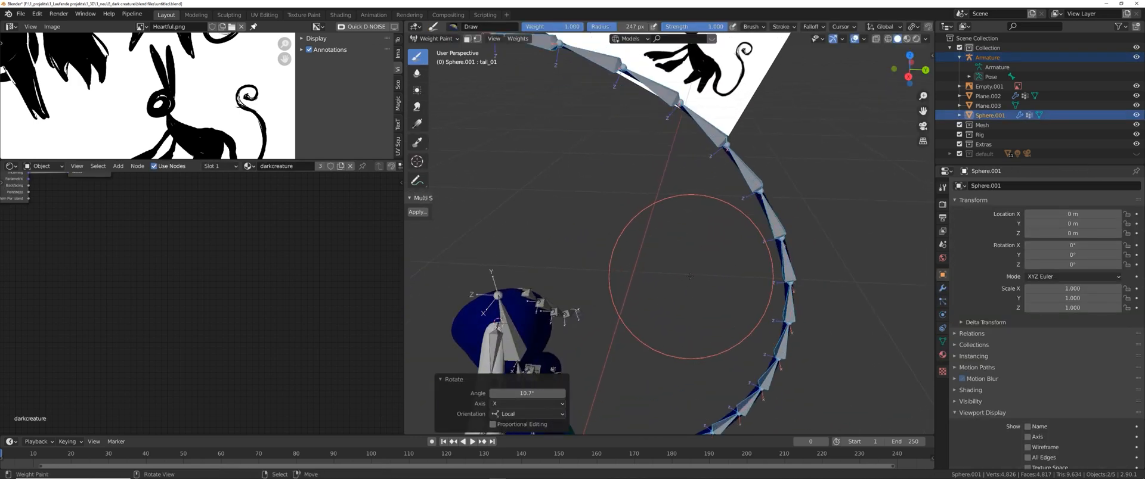
middle_click_drag(686, 274, 666, 176, "shift")
scroll(665, 176, "down", 2)
Undo the tail bones' test rotation and save the file.
key("ctrl+z")
key("ctrl+z")
mouse_move(561, 263)
middle_mouse_down()
mouse_move(670, 276)
mouse_move(626, 262)
middle_mouse_up()
key("ctrl+s")
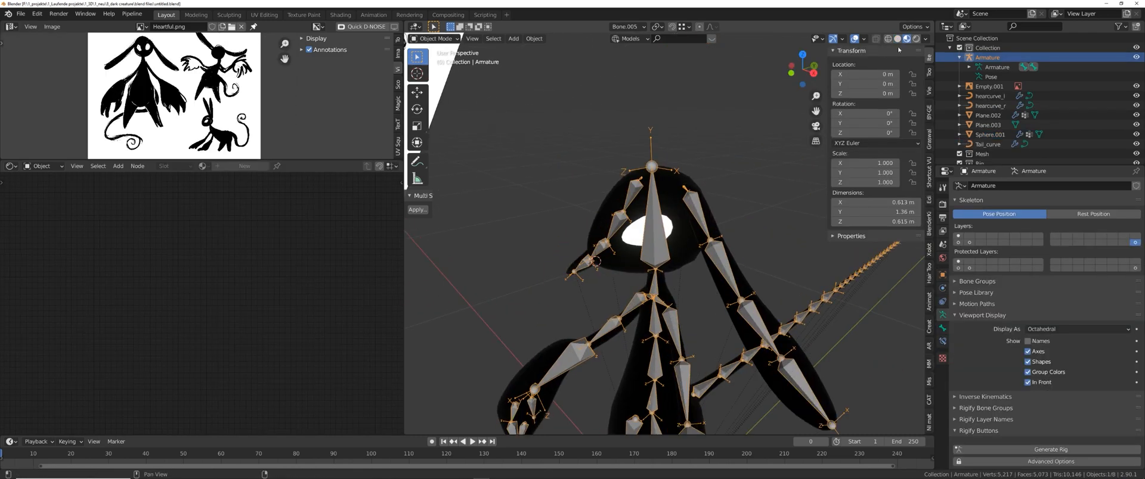
In solid shading, extrude two chained bones down from the head bone's tip, the second about 0.043 m long, and delete the first.
left_click(897, 38)
middle_click_drag(674, 208, 689, 208, "shift")
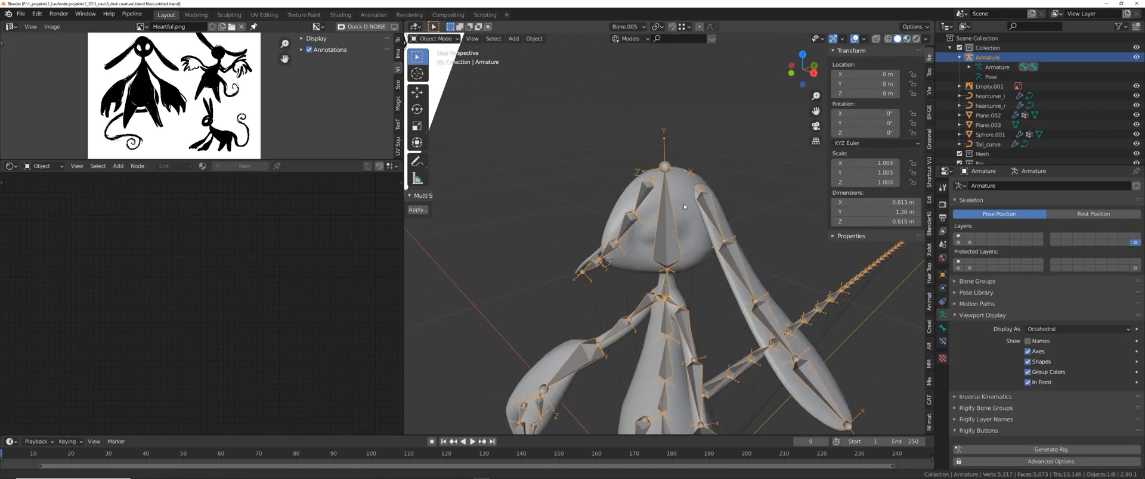
scroll(703, 226, "up", 2)
scroll(675, 191, "up", 2)
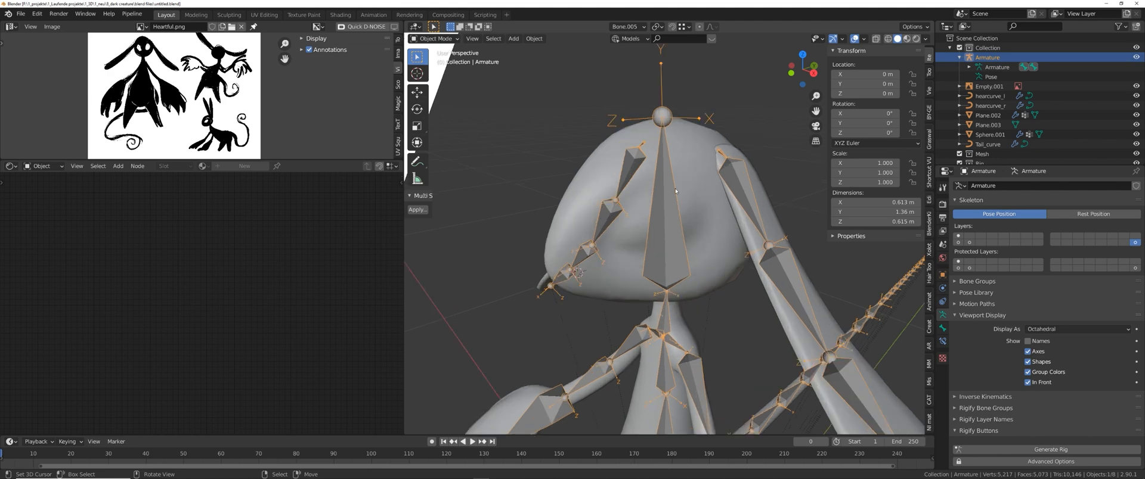
key("Tab")
mouse_move(681, 235)
middle_mouse_down()
mouse_move(683, 254)
mouse_move(685, 239)
middle_mouse_up()
left_click(670, 121)
key("e")
left_click(675, 193)
key("e")
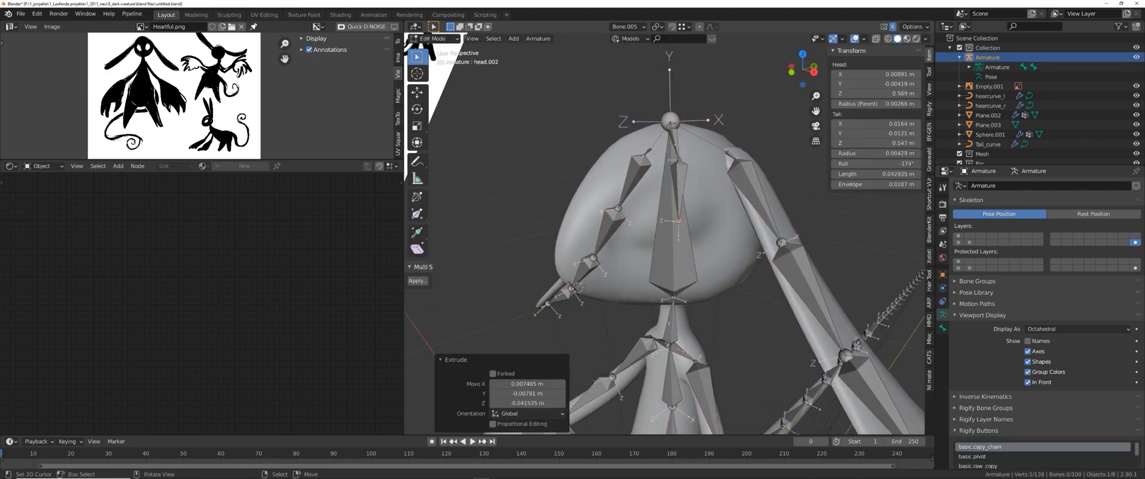
key("ctrl+z")
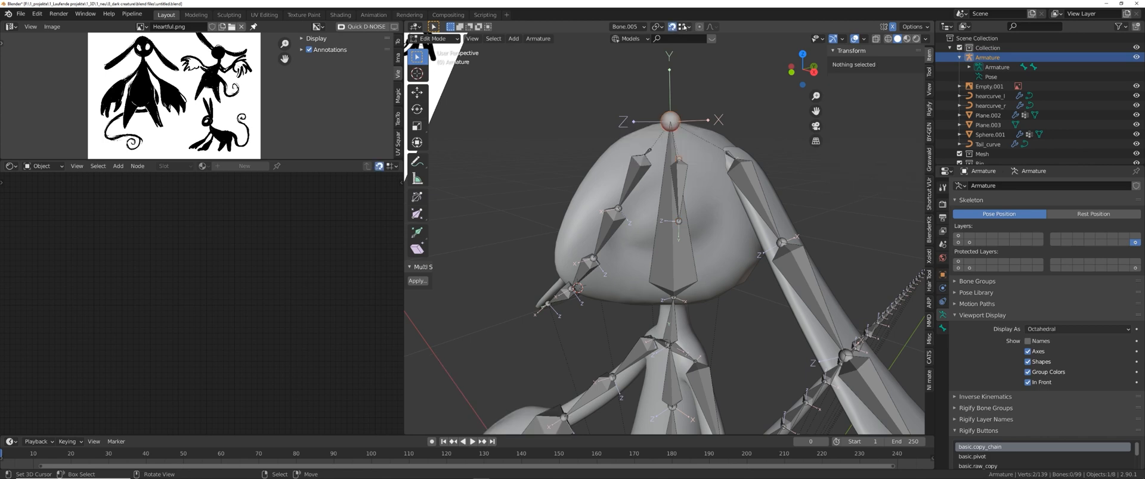
Set up snapping and move the new bone 0.0306 m in X, -0.0189 m in Y and 0.0114 m in Z.
left_click(684, 27)
middle_click_drag(692, 199, 677, 194)
scroll(677, 193, "up", 2)
right_click(675, 185)
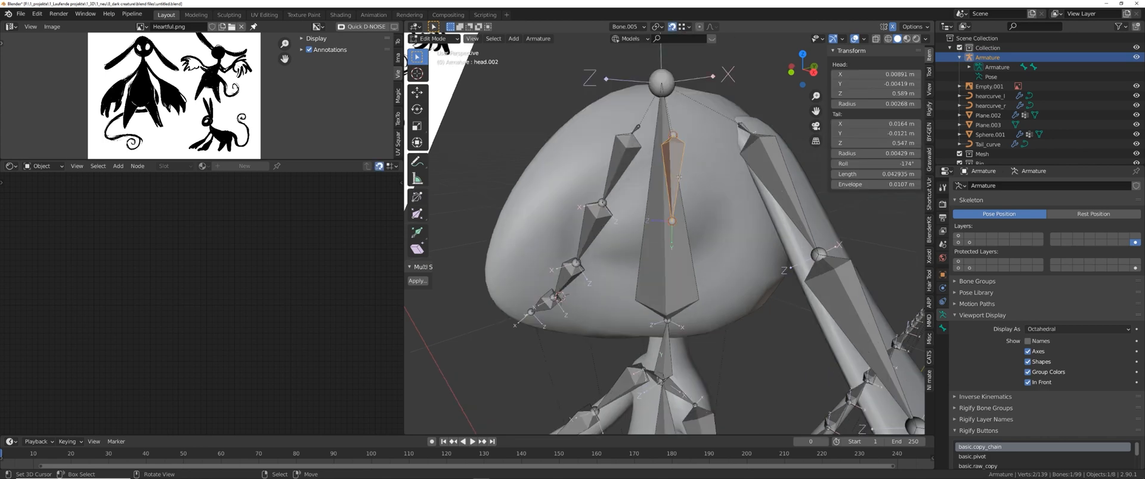
key("g")
left_click(686, 212)
Switch the viewport to wireframe shading and turn off the viewport display of the body mesh's Multires modifier.
key("z")
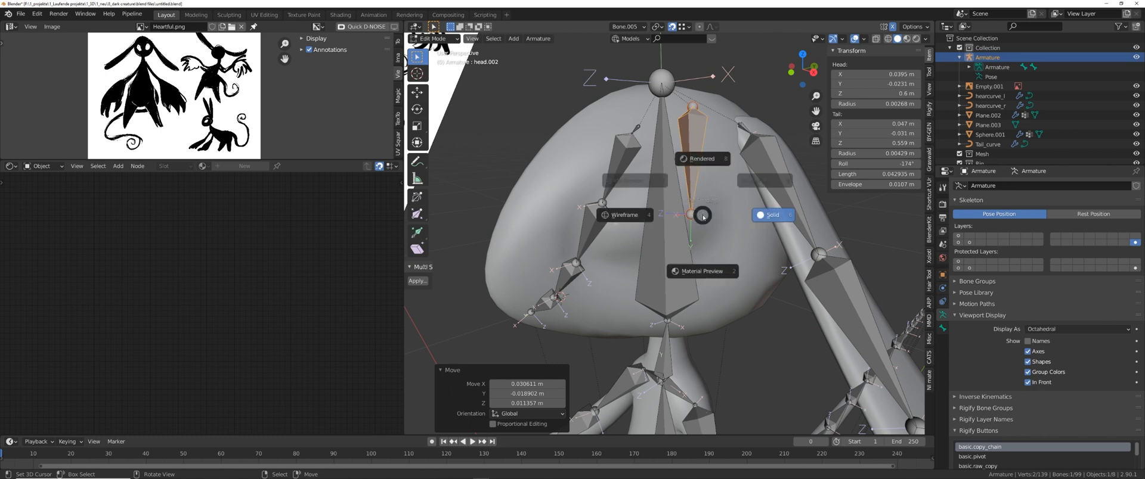
left_click(654, 220)
key("Tab")
left_click(734, 225)
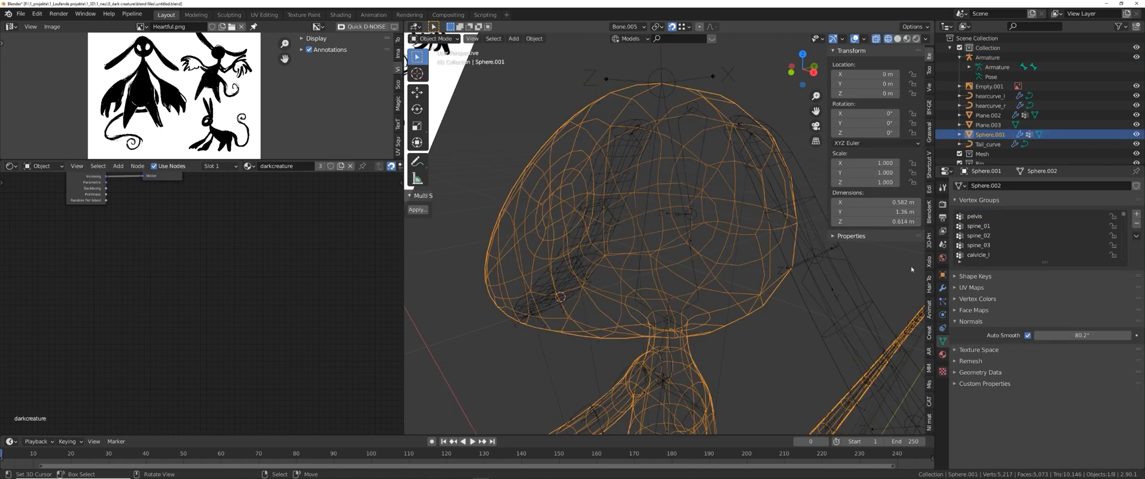
left_click(942, 288)
left_click(1094, 286)
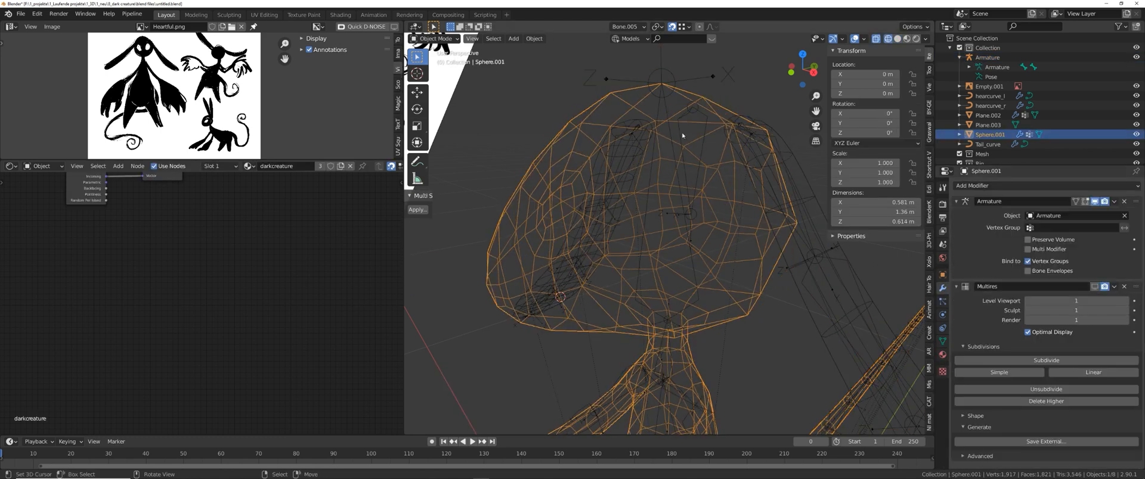
In the armature's Edit Mode, snap the new bone's ends to the left eye's upper outline, making it about 0.011 m long.
right_click(699, 117)
key("Tab")
left_click(786, 121)
scroll(739, 149, "up", 1)
right_click_drag(706, 203, 724, 162)
middle_click_drag(709, 131, 715, 161)
right_click_drag(716, 102, 680, 173)
middle_click_drag(679, 172, 756, 179)
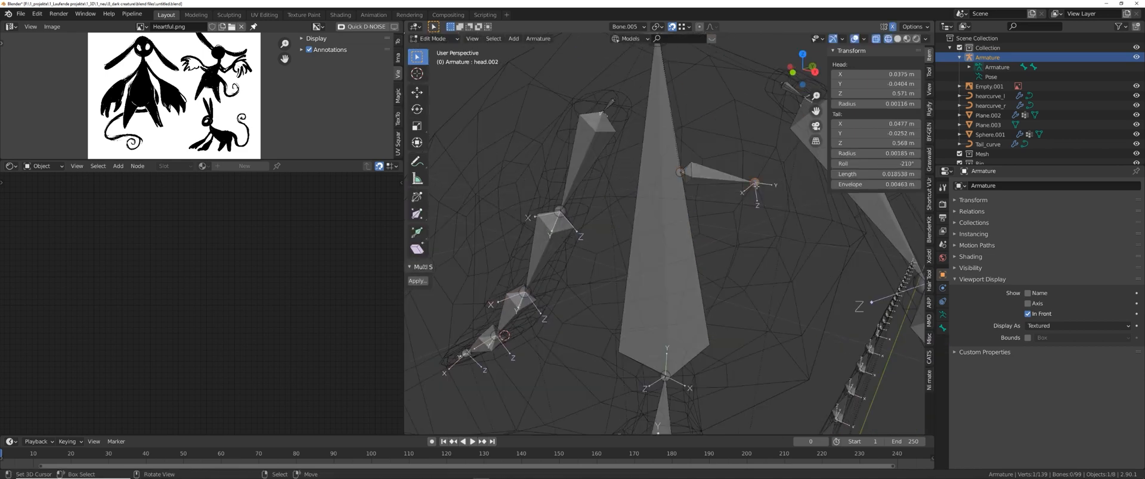
key("g")
left_click(683, 129)
right_click(683, 148)
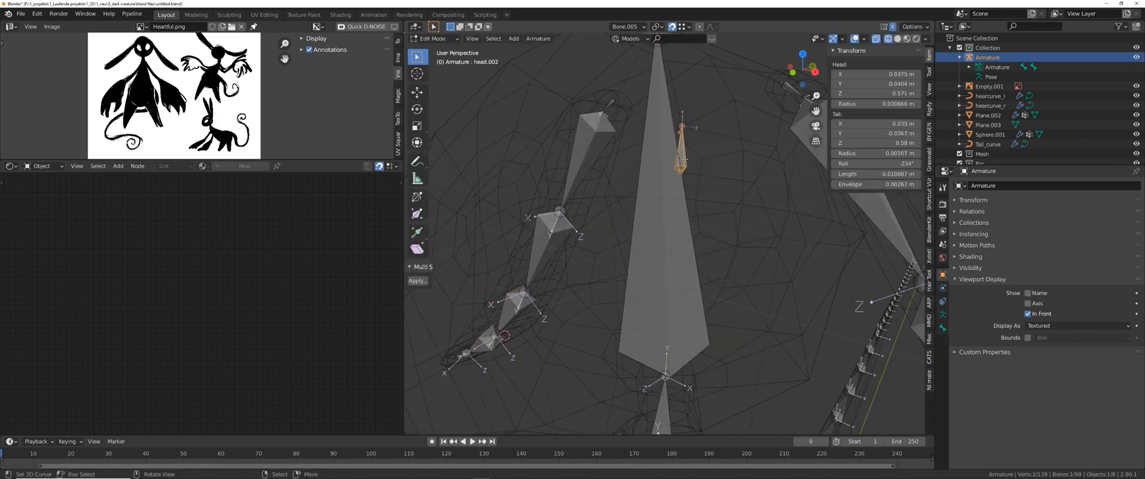
Duplicate the eye bone and snap the copy's ends to the eye's upper outer edge, making it about 0.011 m long.
key("shift+d")
left_click(723, 184)
right_click_drag(723, 149, 782, 149)
right_click_drag(717, 192, 755, 182)
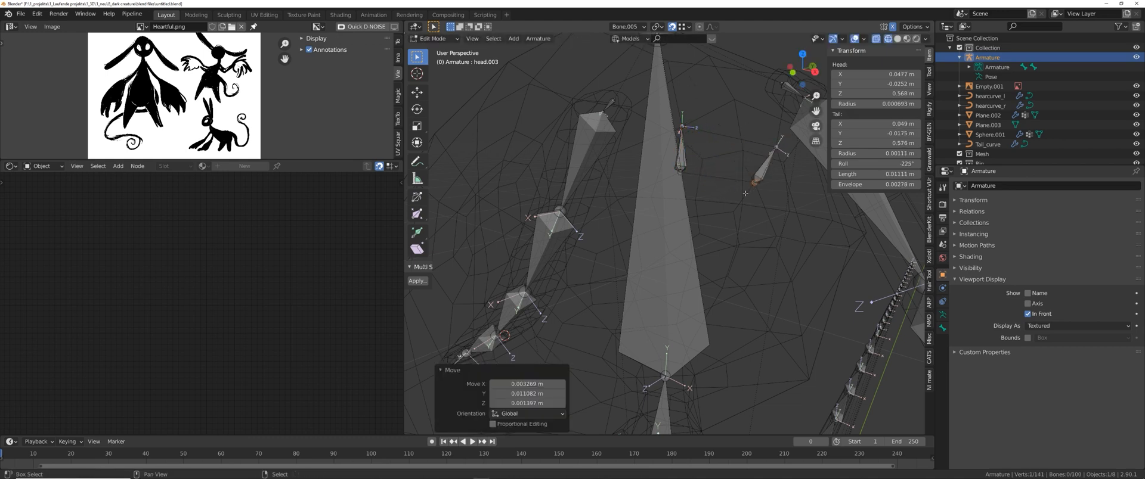
middle_click_drag(684, 166, 723, 149)
Place three more duplicated bones along the lower outer and bottom edge of the left eye, snapping their ends to the mesh.
key("shift+d")
left_click(766, 253)
key("g")
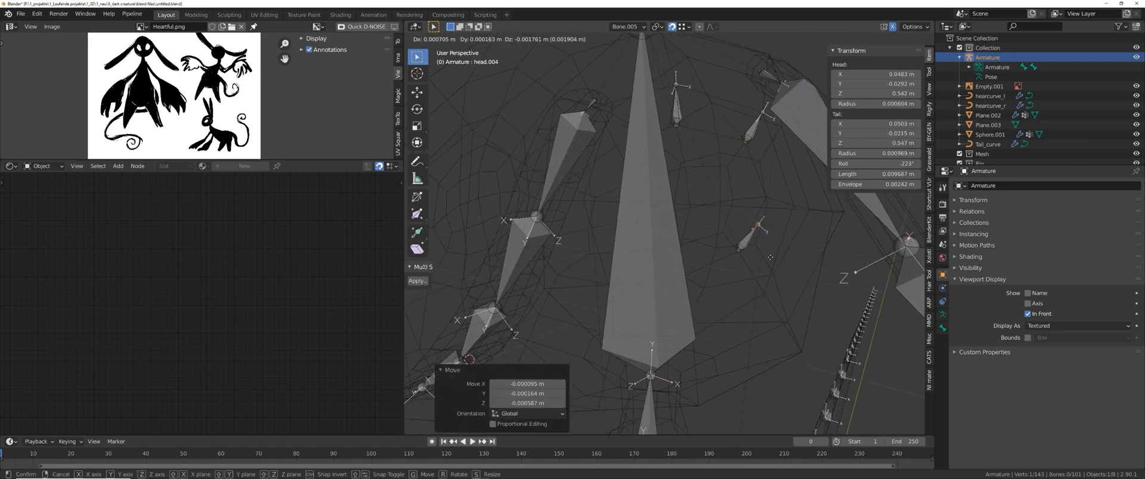
left_click(766, 230)
key("shift+d")
key("g")
left_click(706, 240)
right_click(715, 257)
middle_click_drag(724, 283, 662, 269)
key("shift+d")
left_click(674, 272)
right_click_drag(659, 301, 611, 307)
middle_click_drag(617, 304, 692, 277)
Duplicate the top eye bone and snap the copy to the eye's upper inner edge, about 0.009 m long.
right_click(719, 138)
key("shift+d")
left_click(664, 152)
key("shift+d")
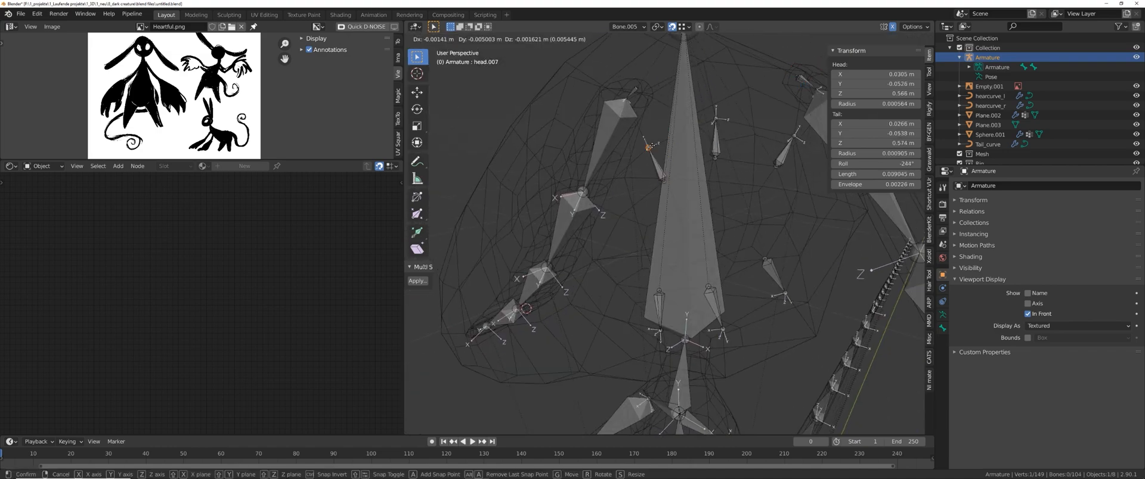
left_click(624, 177)
right_click_drag(613, 158, 596, 176)
middle_click_drag(596, 176, 619, 175)
Place two more duplicated bones down the inner side of the left eye, snapping their ends to the mesh.
right_click(614, 179)
key("shift+d")
left_click(591, 227)
right_click_drag(576, 219, 577, 240)
middle_click_drag(582, 243, 630, 263)
right_click(588, 237)
key("shift+d")
left_click(607, 266)
right_click_drag(590, 270, 609, 286)
Duplicate the lower outer eye bone and snap the copy into the gap on the eye's outer side.
right_click(726, 281)
key("shift+d")
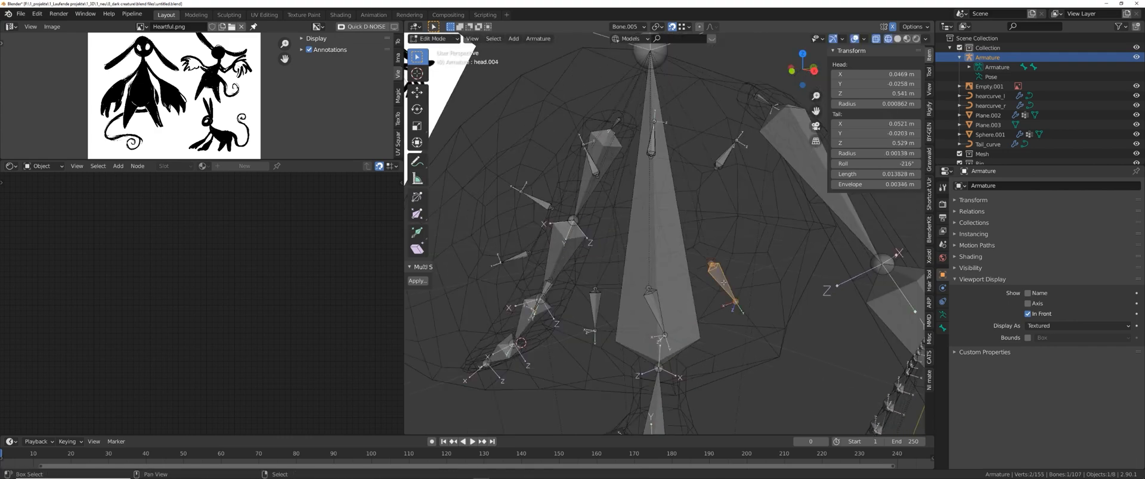
left_click(755, 243)
right_click_drag(757, 237, 754, 211)
middle_click_drag(754, 211, 782, 216)
right_click_drag(781, 216, 752, 208)
middle_click_drag(753, 209, 743, 245)
Rename the ten bones around the left eye as eye_01_l through eye_10_l.
right_click(732, 258)
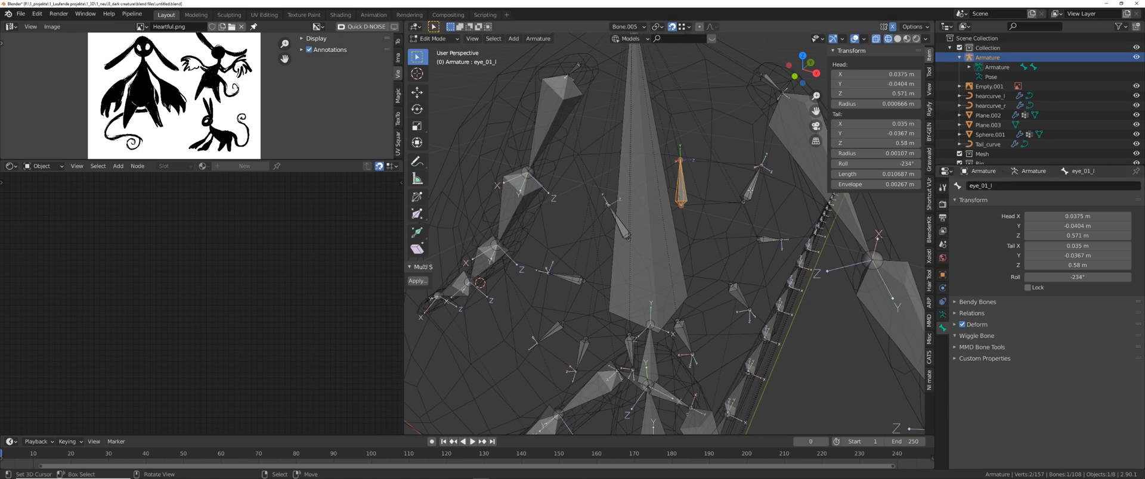
left_click(752, 183)
left_click(991, 186)
type("eye_01_l")
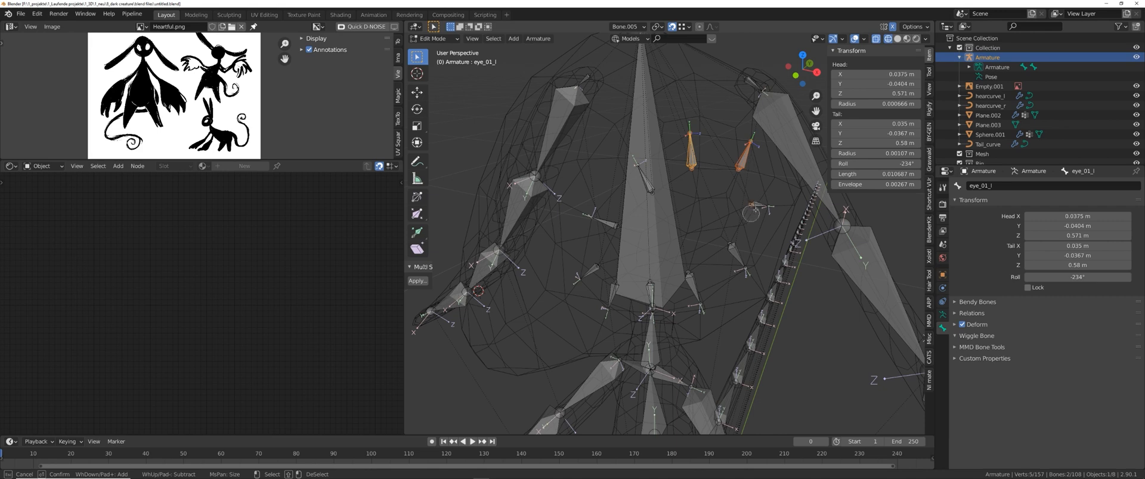
Select all ten left eye bones and symmetrize them to the other side of the head.
left_click_drag(758, 203, 649, 185)
right_click(648, 185)
left_click(538, 38)
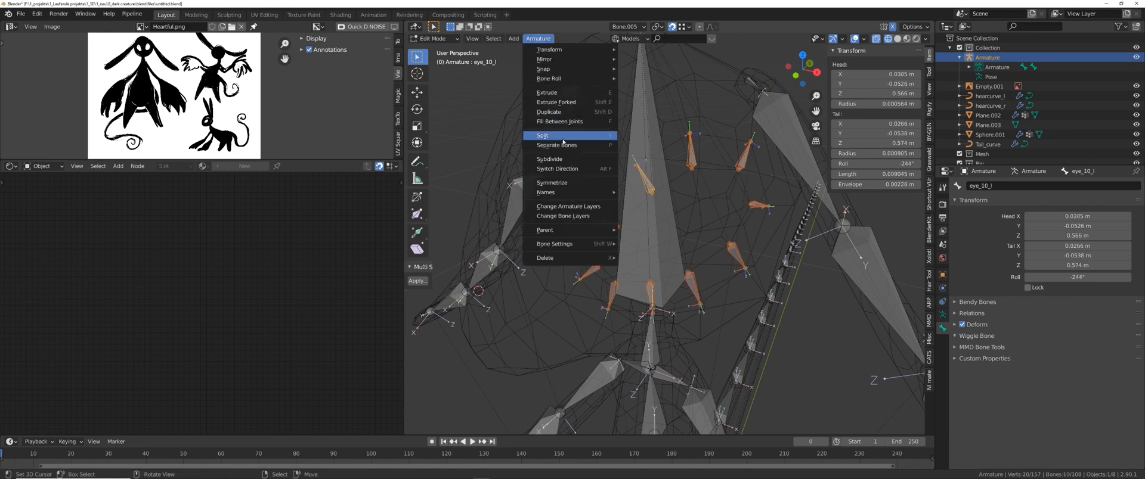
left_click(553, 183)
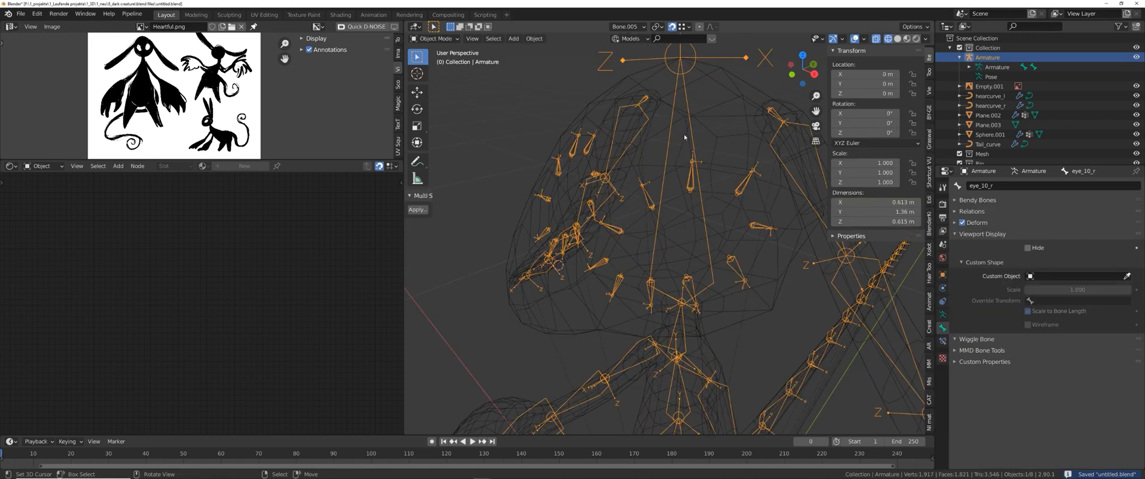
Enter Weight Paint mode on the body mesh in solid shading and display the head bone's weights.
left_click(720, 145)
key("ctrl+Tab")
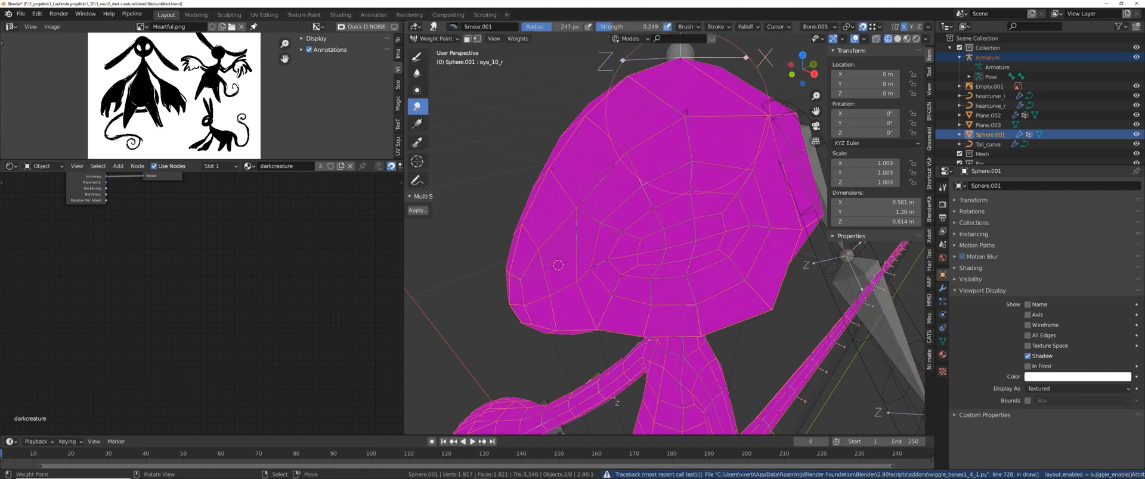
left_click(897, 38)
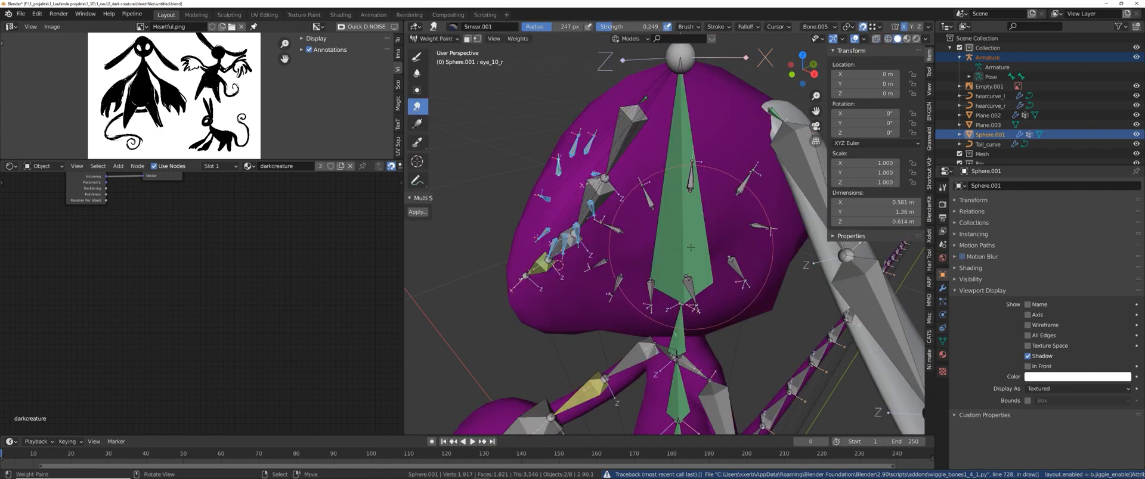
right_click(691, 247)
mouse_move(691, 247)
middle_mouse_down()
mouse_move(661, 243)
mouse_move(522, 277)
mouse_move(694, 221)
mouse_move(686, 358)
middle_mouse_up()
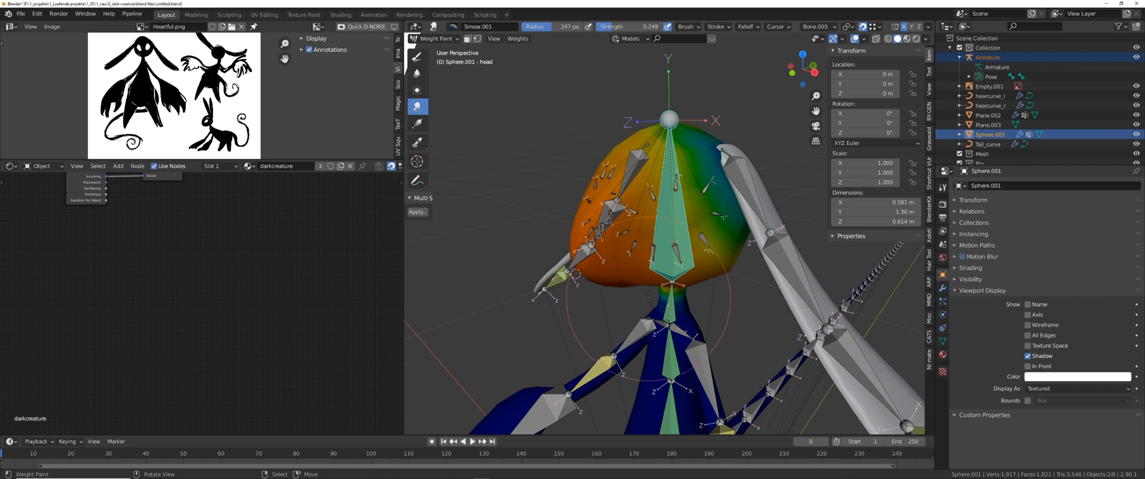
scroll(692, 235, "up", 2)
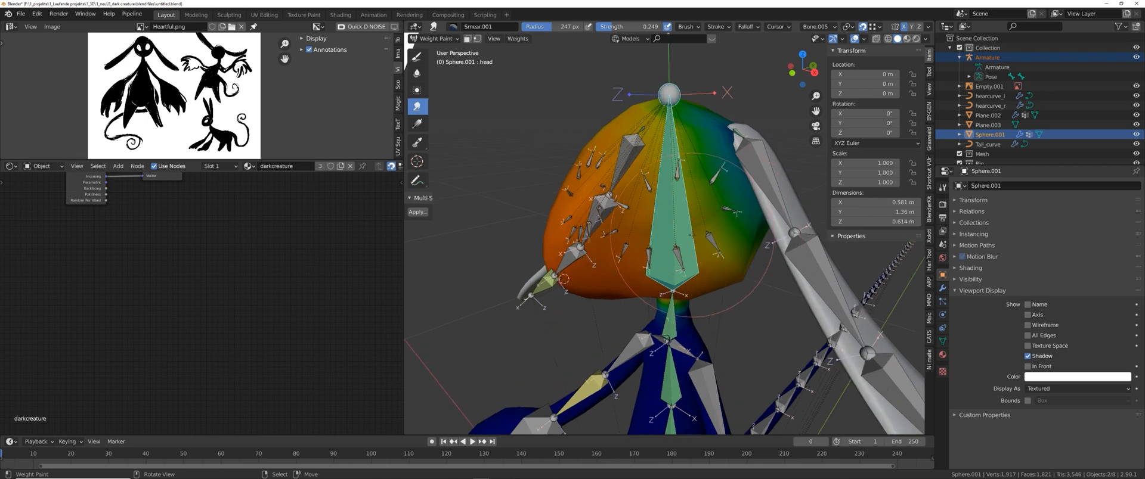
scroll(691, 234, "up", 1)
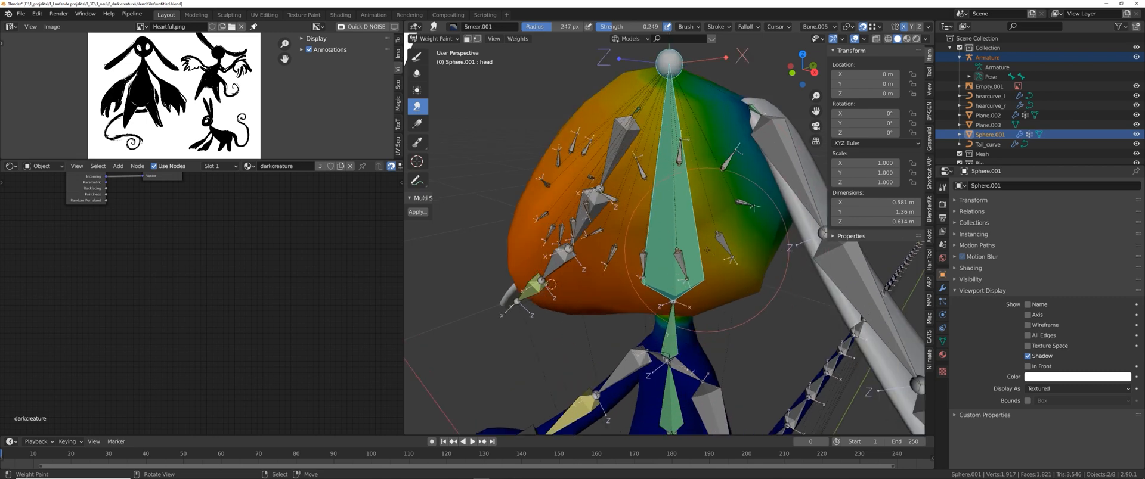
scroll(673, 250, "up", 3)
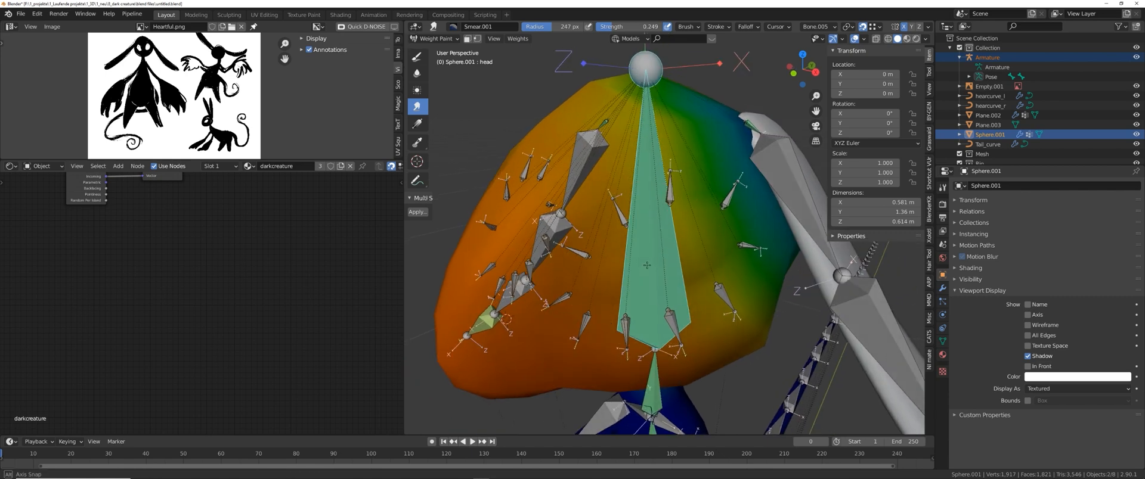
middle_click_drag(656, 216, 633, 208)
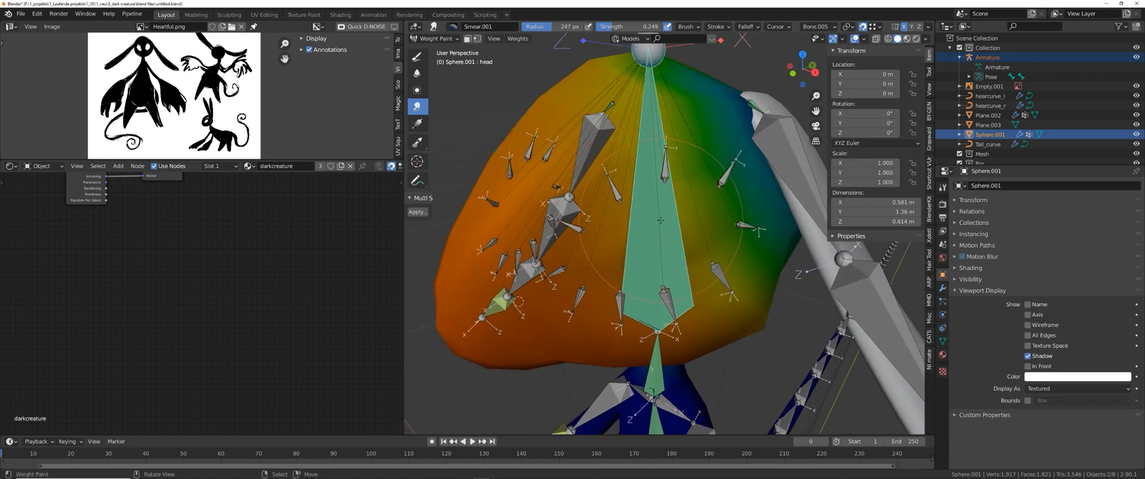
In the body mesh's Edit Mode, select the edge loops around the eyes and convert them to their inner-region faces.
key("ctrl+Tab")
left_click(707, 221)
key("ctrl+Tab")
left_click(724, 227)
middle_click_drag(723, 228, 726, 229)
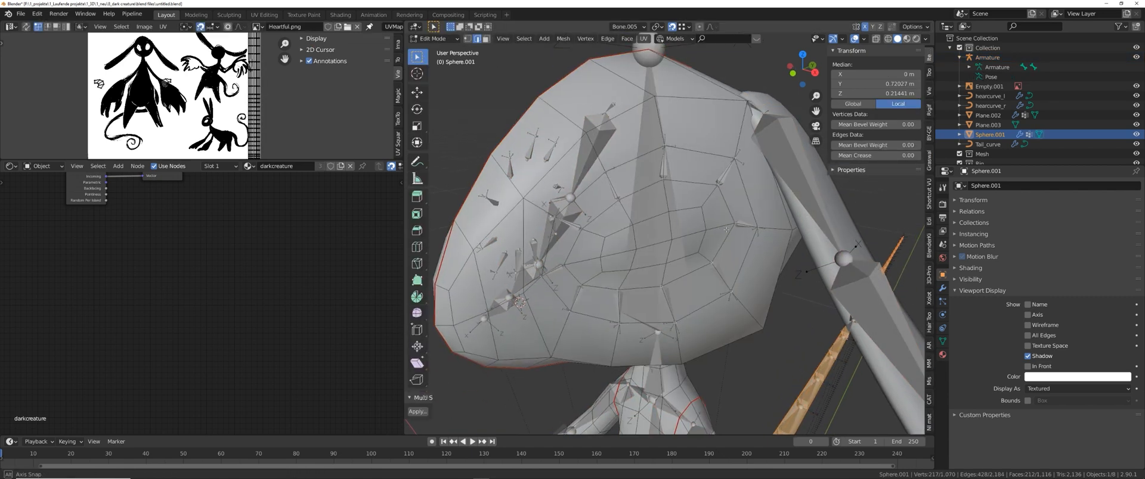
left_click(640, 321, "alt")
middle_click_drag(637, 197, 694, 194)
key("q")
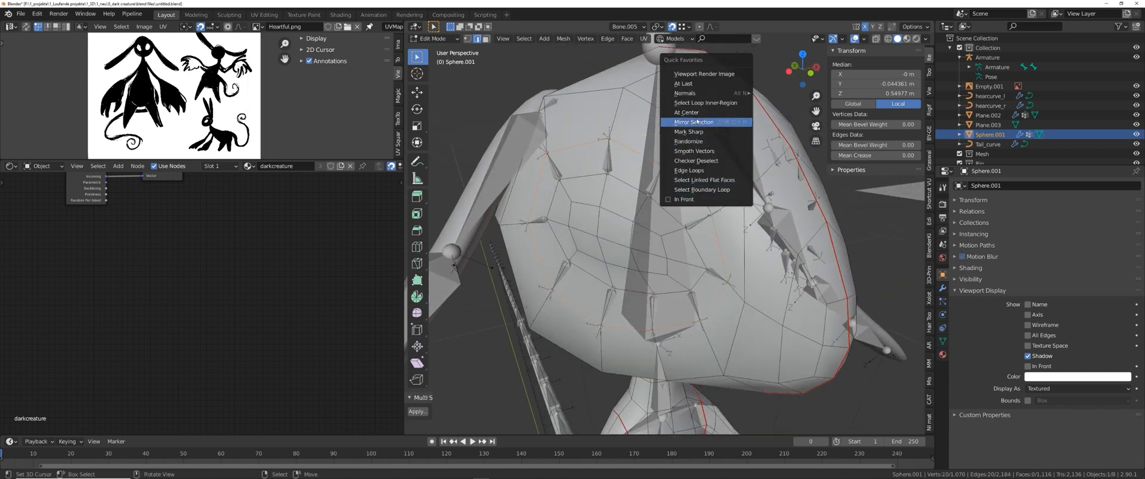
left_click(705, 103)
Select the armature together with the body mesh and return to Weight Paint mode with the head bone's weights shown.
left_click(602, 253)
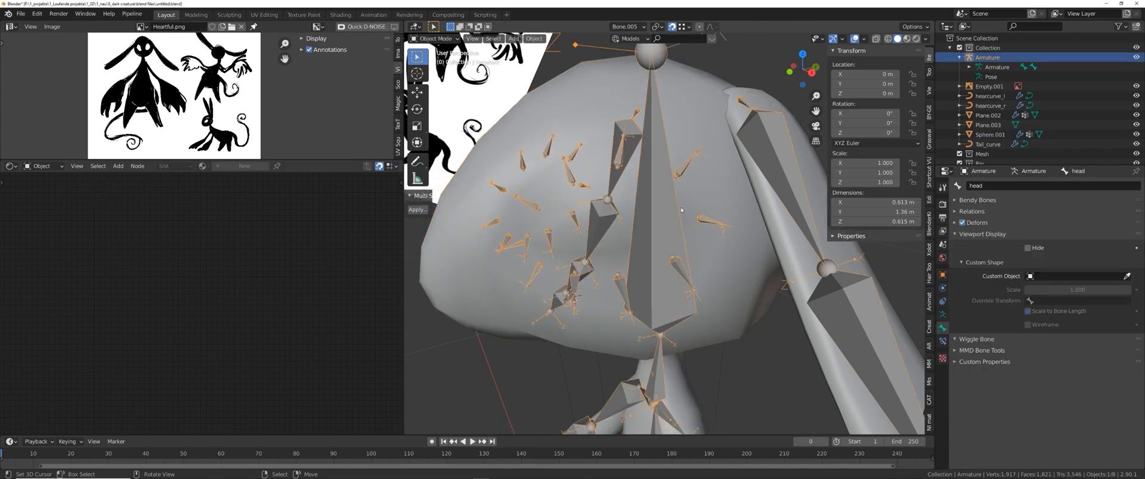
left_click(714, 198, "shift")
key("ctrl+Tab")
left_click(647, 159)
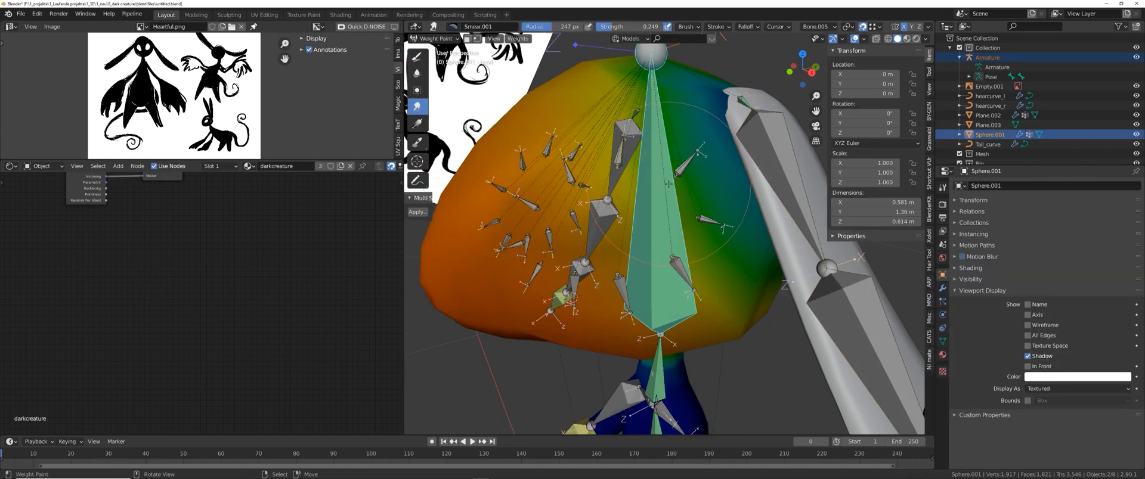
middle_click_drag(732, 204, 743, 211)
Turn on face selection masking for weight painting and activate the Draw brush with its tool settings open.
left_click(468, 39)
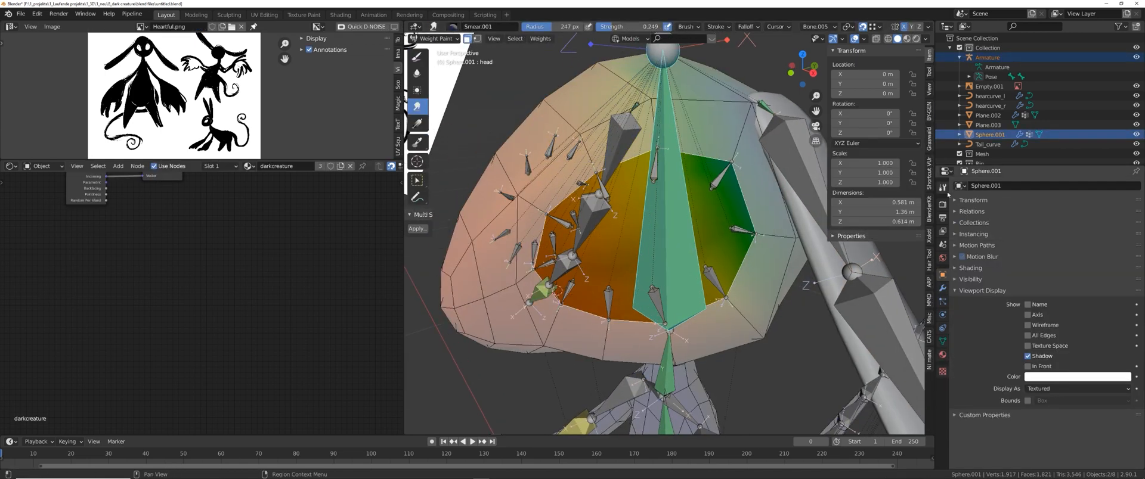
left_click(942, 188)
left_click(417, 56)
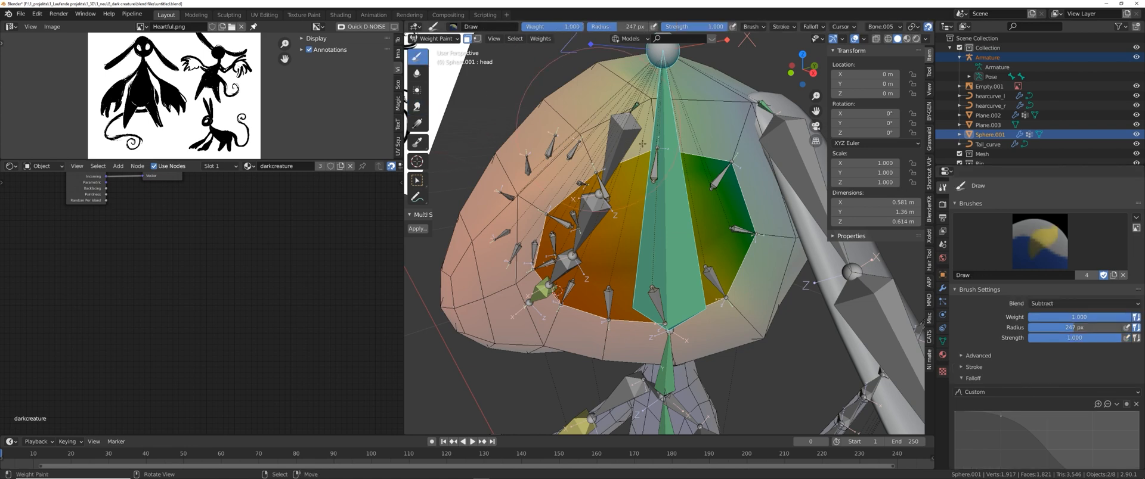
Paint the head bone's weight away from the masked eye faces using Subtract blending, and switch to vertex selection masking.
left_click(1039, 303)
left_click(1038, 304)
mouse_move(659, 206)
left_mouse_down()
mouse_move(581, 182)
mouse_move(567, 221)
mouse_move(589, 280)
left_mouse_up()
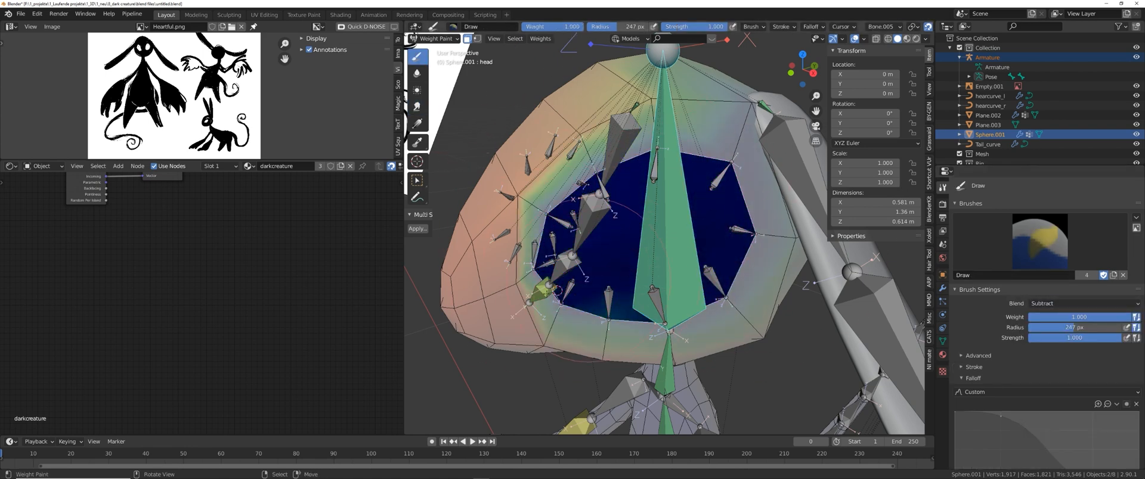
middle_click_drag(558, 291, 536, 263)
scroll(680, 268, "up", 4)
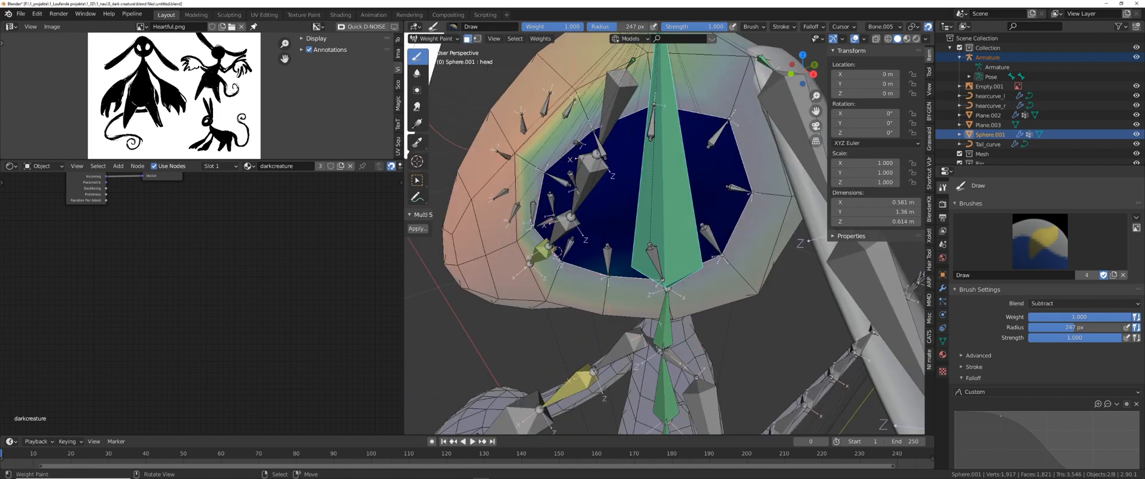
left_click(477, 39)
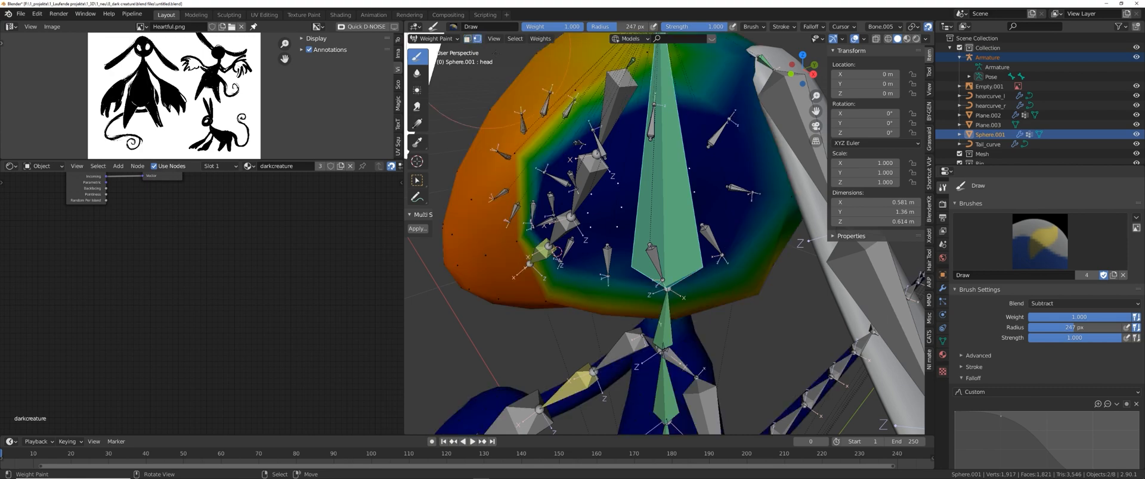
Turn off In Front display for the armature in Object Mode and return to weight painting the body mesh with the armature selected.
scroll(658, 204, "up", 5)
key("ctrl+Tab")
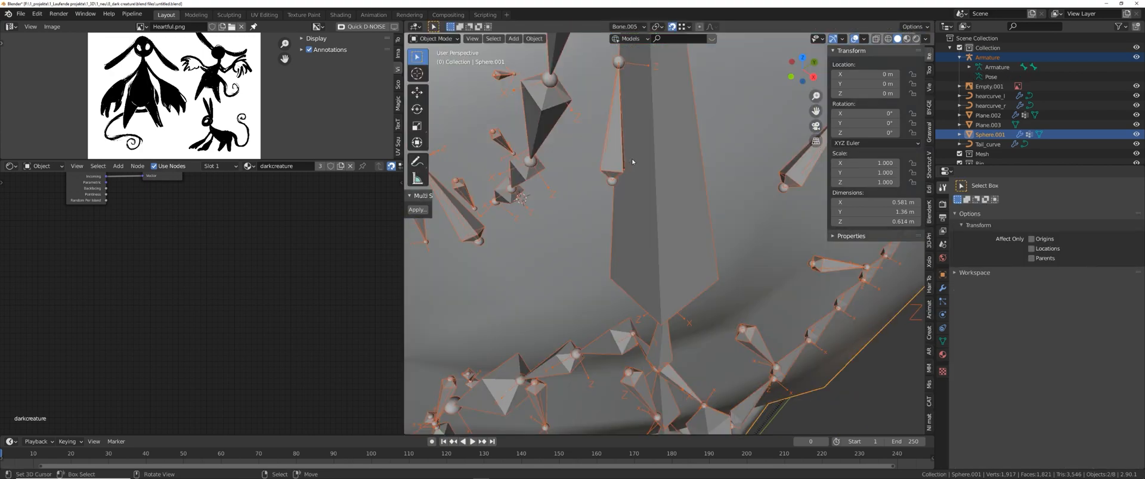
right_click(619, 159, "shift")
key("q")
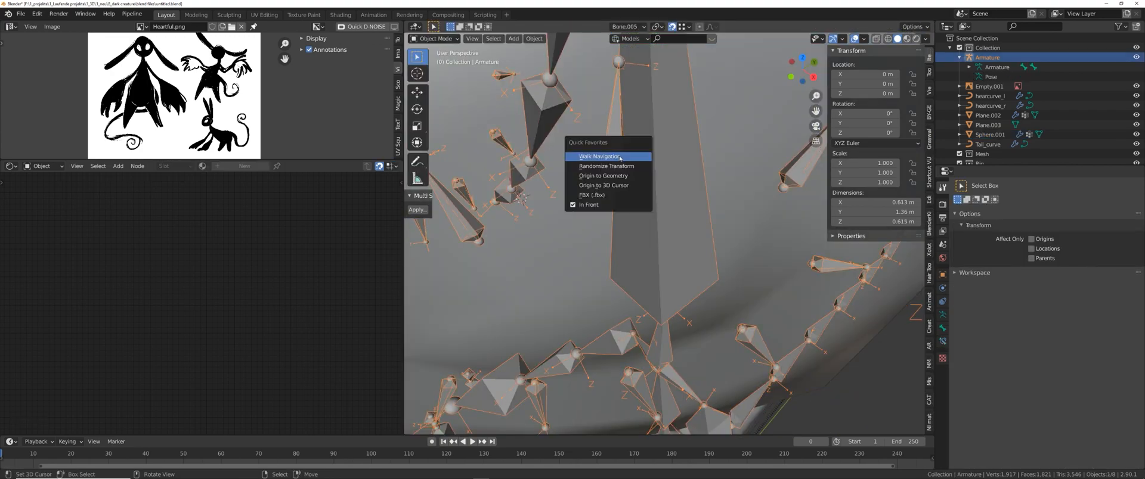
left_click(615, 206)
scroll(656, 197, "down", 3)
right_click(679, 192, "shift")
key("ctrl+Tab")
left_click(645, 163)
scroll(597, 190, "up", 3)
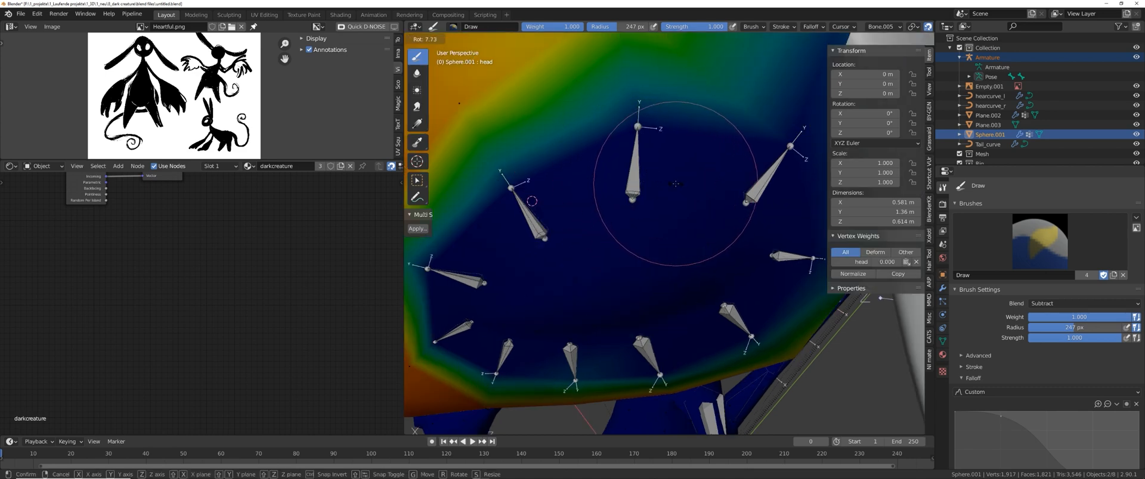
Select the eye_01_l bone, set the brush blend to Mix, and paint weight onto the eye-edge vertices at the bone.
mouse_move(628, 191)
middle_mouse_down()
mouse_move(659, 182)
mouse_move(641, 189)
middle_mouse_up()
left_click(638, 190, "ctrl")
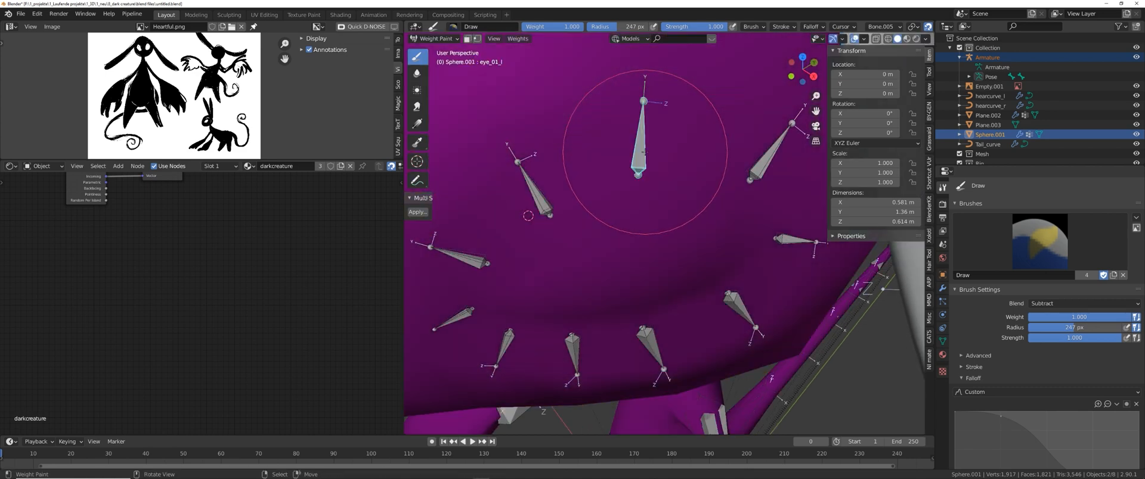
key("v")
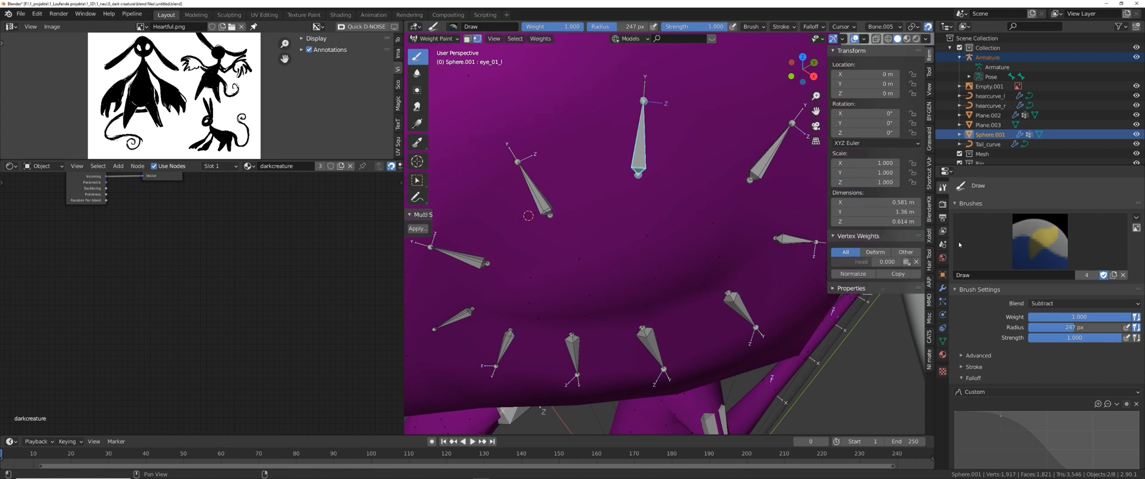
left_click(1079, 303)
left_click(1044, 313)
mouse_move(641, 156)
left_mouse_down()
mouse_move(631, 144)
mouse_move(642, 67)
mouse_move(635, 199)
left_mouse_up()
middle_click_drag(679, 194, 672, 178)
scroll(669, 164, "down", 2)
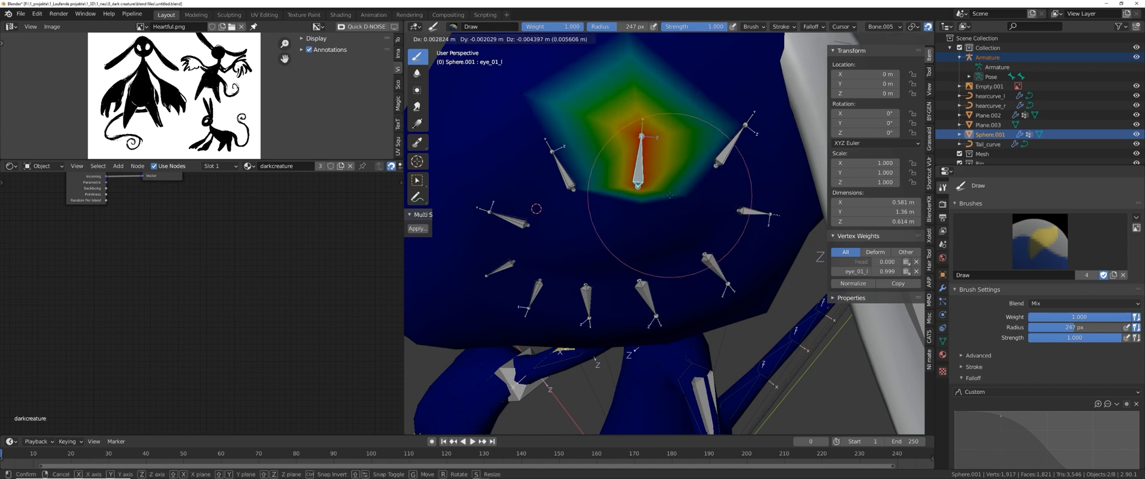
mouse_move(651, 188)
middle_mouse_down()
mouse_move(566, 137)
mouse_move(494, 66)
middle_mouse_up()
left_click(476, 39)
Select the eye_02_l bone and paint its weight at 1.000 onto the masked eye-edge vertices beside it.
middle_click_drag(652, 191, 721, 141)
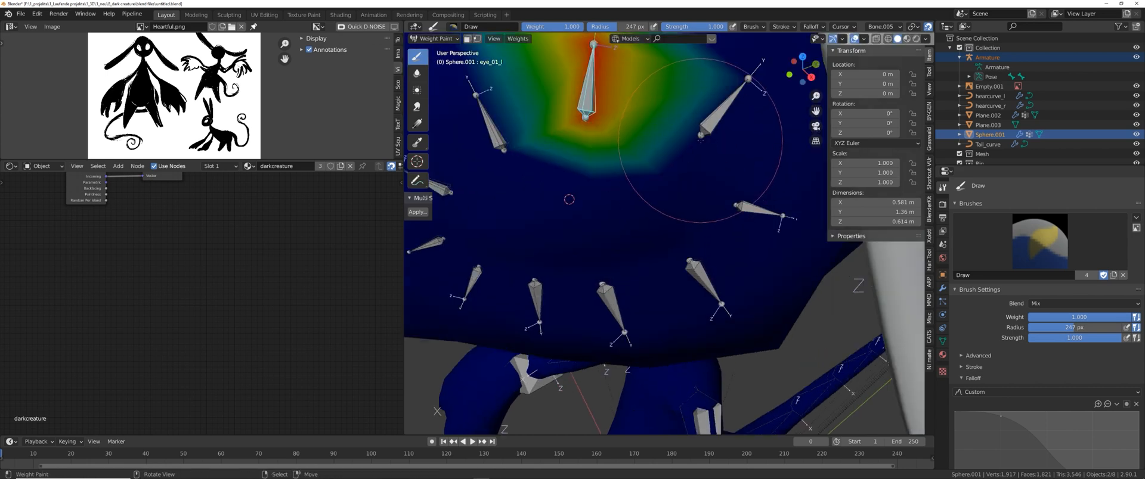
left_click(713, 130, "ctrl")
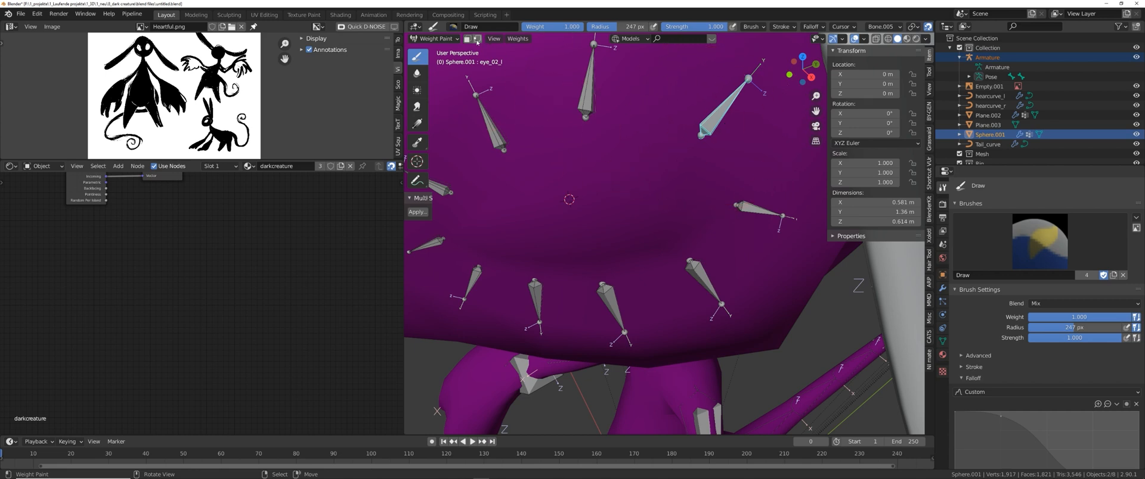
left_click(477, 39)
right_click(702, 138)
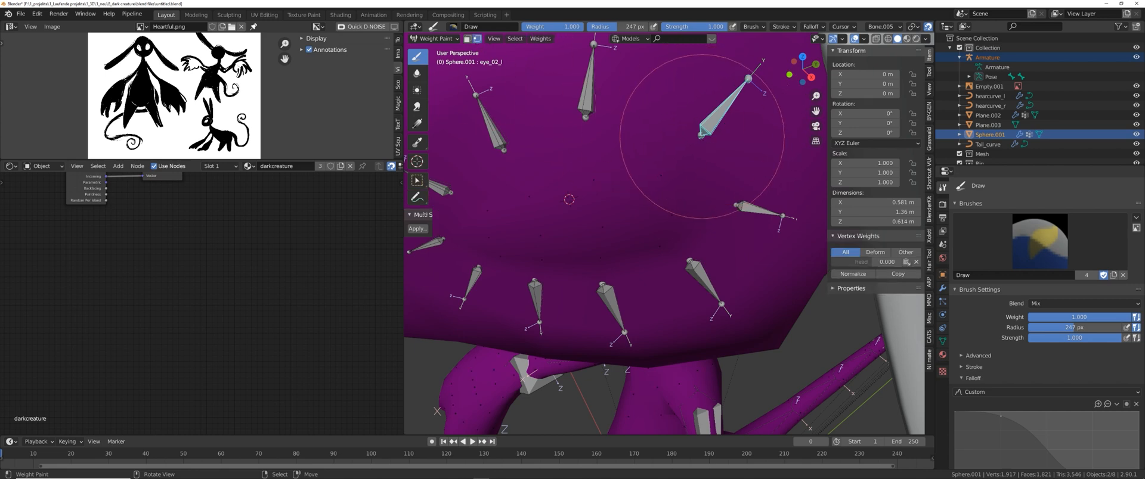
middle_click_drag(744, 91, 734, 112, "shift")
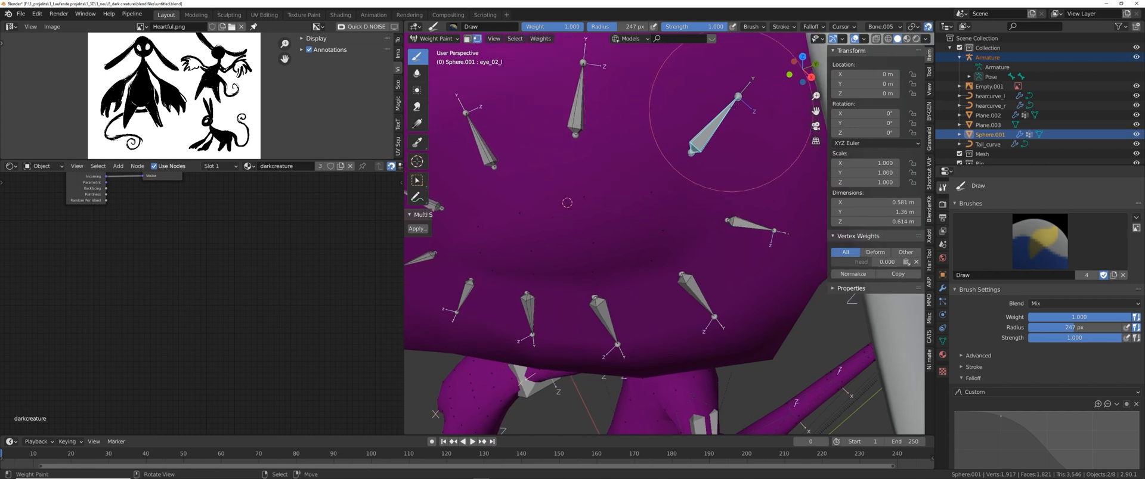
left_click(720, 124)
middle_click_drag(731, 229, 700, 202, "shift")
right_click(700, 200)
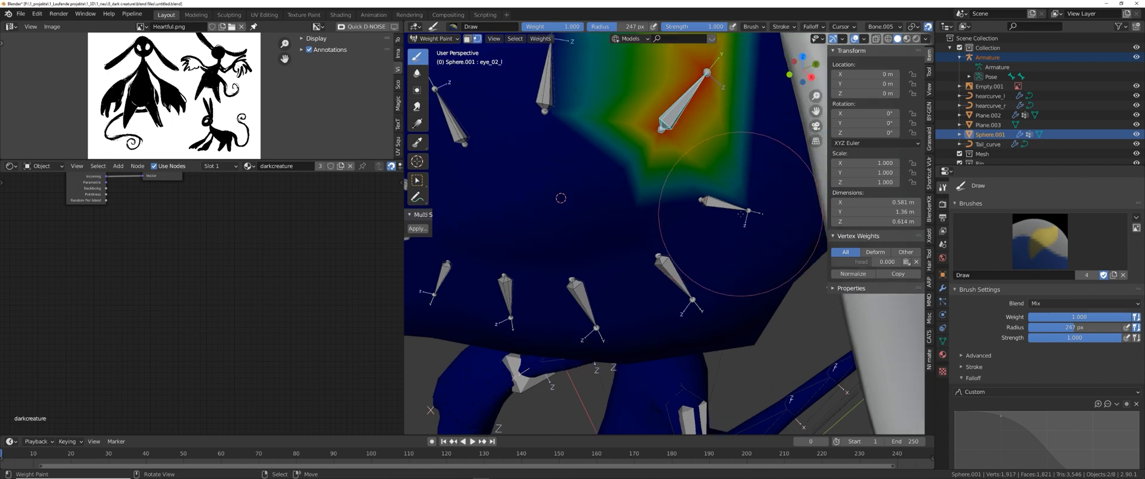
middle_click_drag(730, 210, 710, 207, "shift")
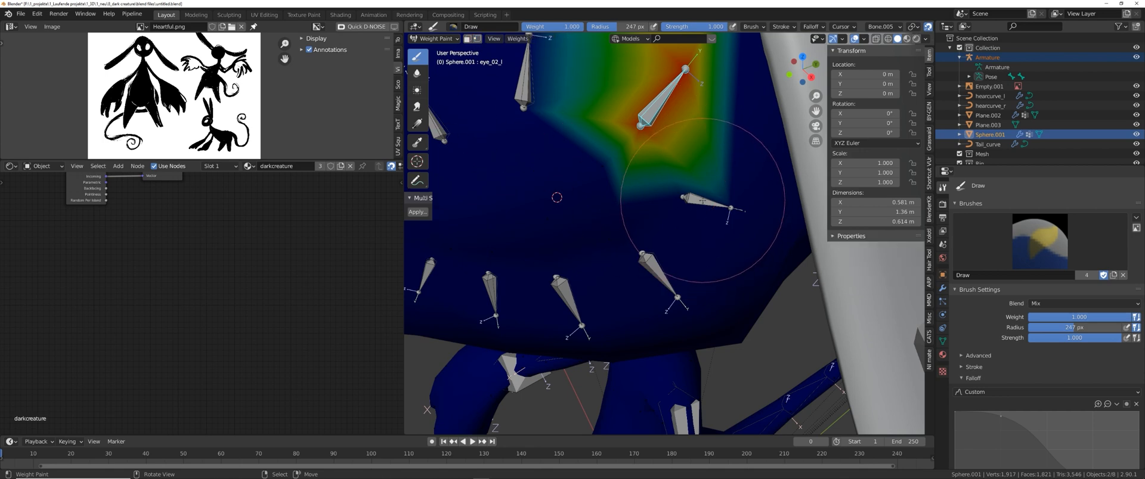
Select the eye_03_l bone and paint its weight onto the masked vertices at the side of the eye.
left_click(706, 203, "ctrl")
left_click(476, 39)
left_click_drag(724, 218, 671, 194)
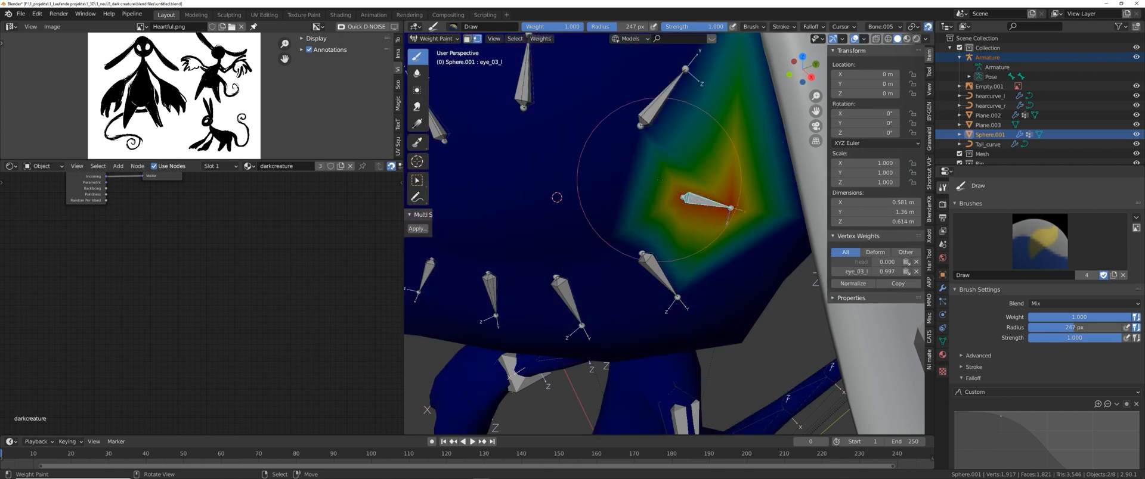
mouse_move(646, 178)
middle_mouse_down()
mouse_move(580, 116)
mouse_move(589, 124)
middle_mouse_up()
right_click(648, 163)
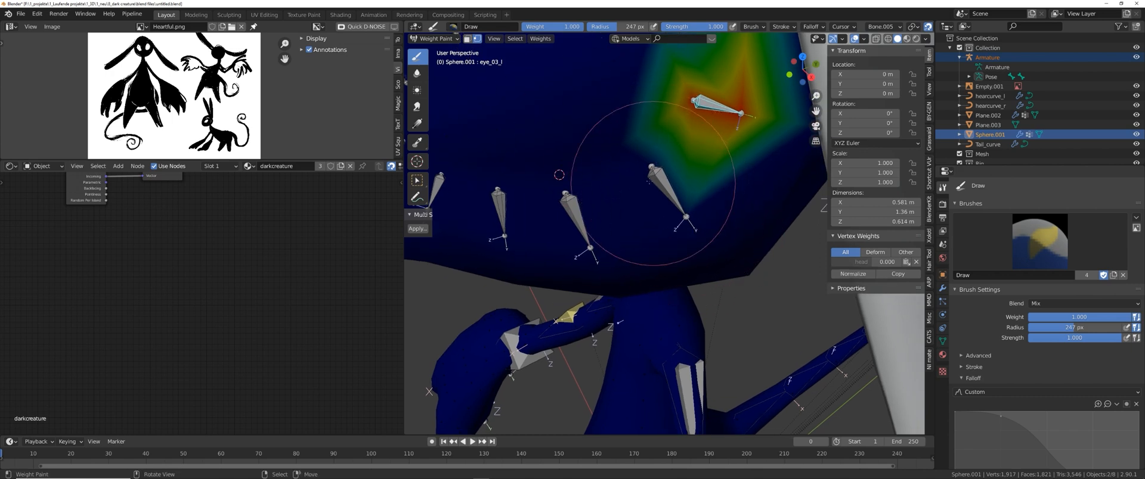
Select the eye_04_l bone and paint its weight onto the masked eye-edge vertices around it.
left_click(477, 40)
right_click(662, 188)
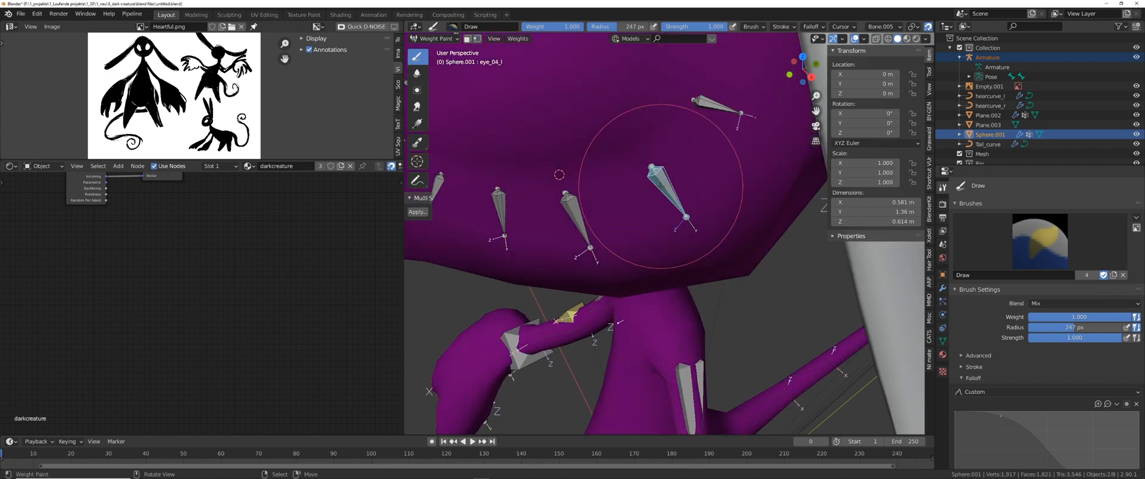
left_click(477, 39)
left_click_drag(647, 181, 699, 206)
middle_click_drag(674, 194, 721, 199, "shift")
key("g")
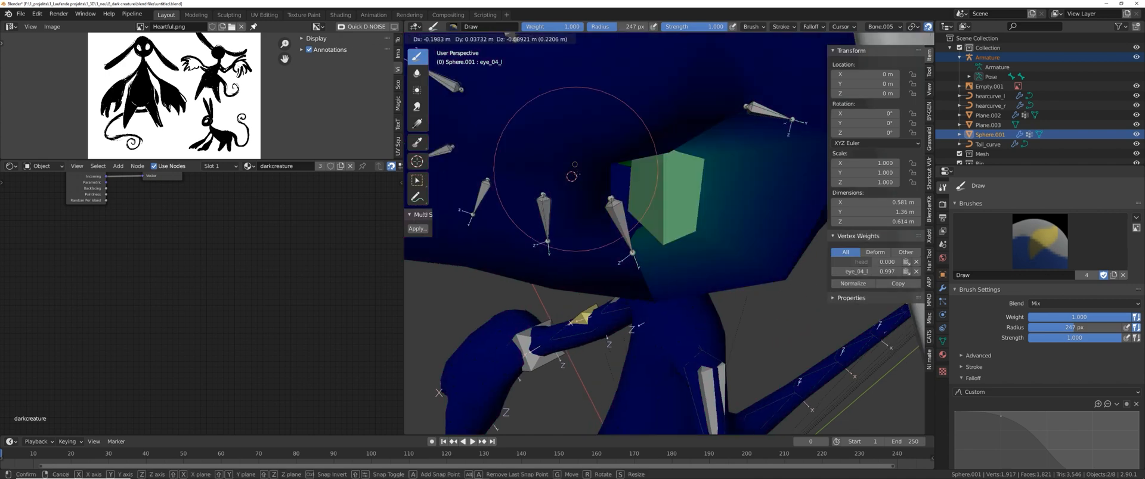
right_click(558, 158)
Select the eye_05_l bone and paint its weight onto the masked vertices along the lower eye edge.
left_click(477, 39)
right_click(615, 209)
left_click(477, 40)
scroll(537, 137, "down", 2)
middle_click_drag(537, 137, 573, 135)
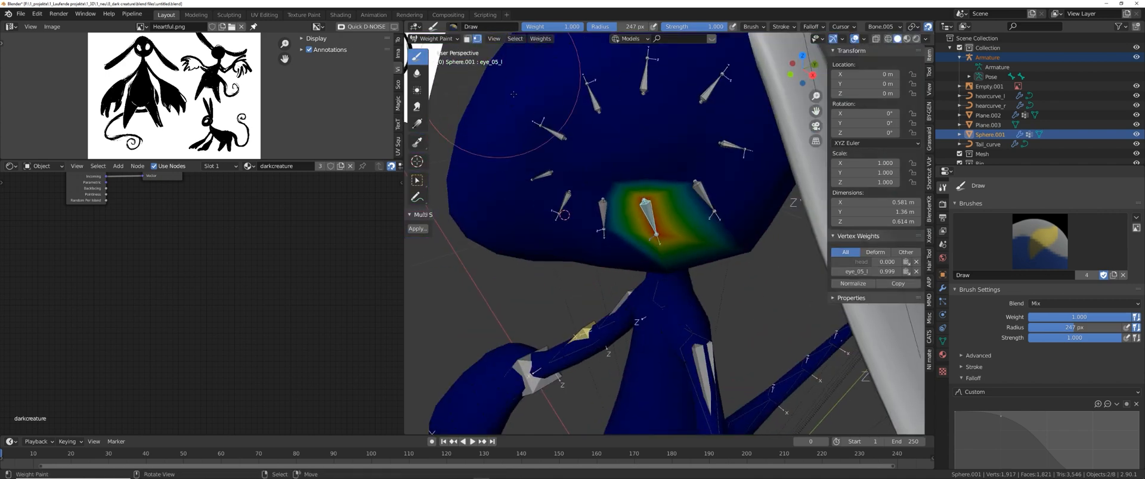
scroll(573, 134, "up", 3)
Paint weights for the next two lower eye bones, up to eye_07_l, onto their masked eye-edge vertices.
left_click(477, 38)
right_click(631, 205)
left_click(477, 39)
middle_click_drag(539, 170, 573, 194)
left_click(477, 39)
right_click(573, 201)
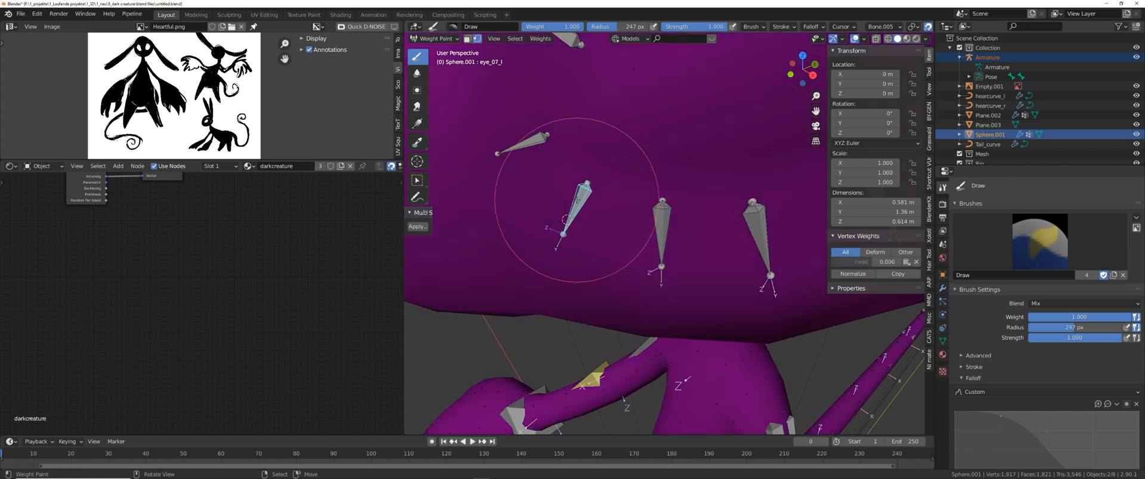
left_click(477, 39)
middle_click_drag(537, 167, 597, 218)
Paint weights for the remaining eye bones up to eye_10_l onto their masked eye-edge vertices.
right_click(599, 214)
middle_click_drag(600, 167, 640, 204)
key("v")
right_click(612, 190)
key("v")
middle_click_drag(550, 161, 698, 232)
right_click(590, 189)
Examine the mirrored weights on the opposite eye by selecting its bones, including eye_10_r and eye_09_r.
right_click(603, 230)
key("g")
right_click(643, 221)
scroll(644, 221, "down", 2)
scroll(694, 223, "up", 2)
right_click(718, 212)
key("g")
right_click(722, 240)
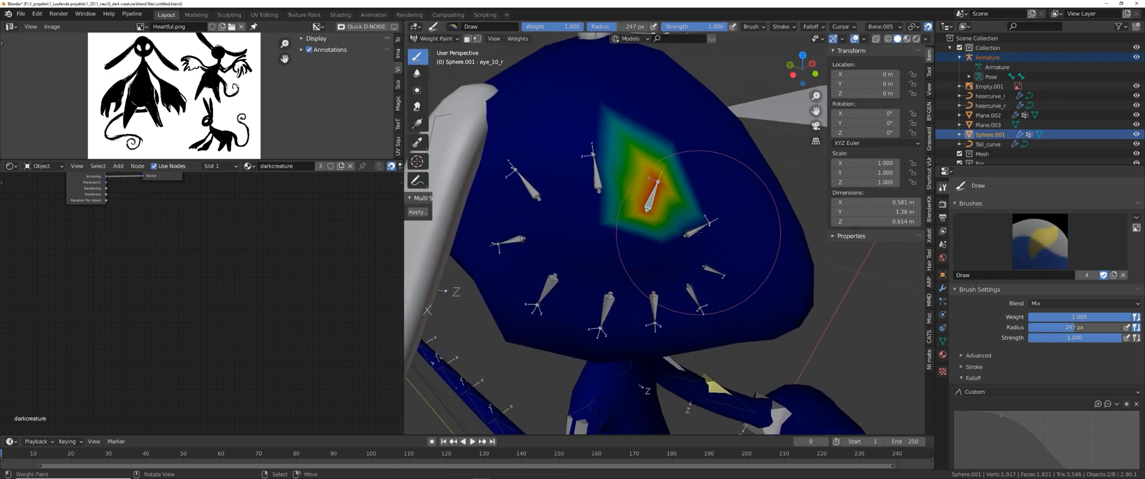
right_click(698, 233)
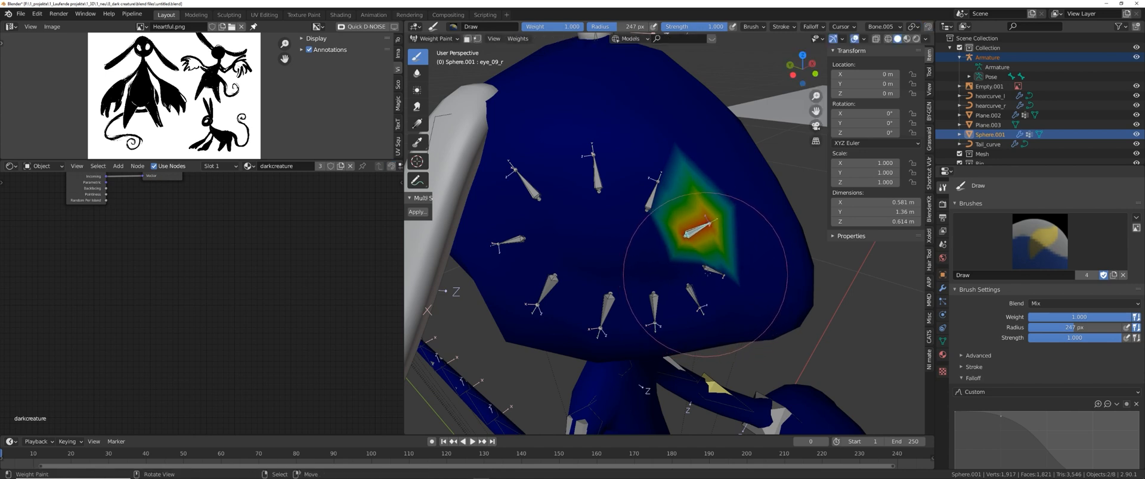
right_click(698, 270)
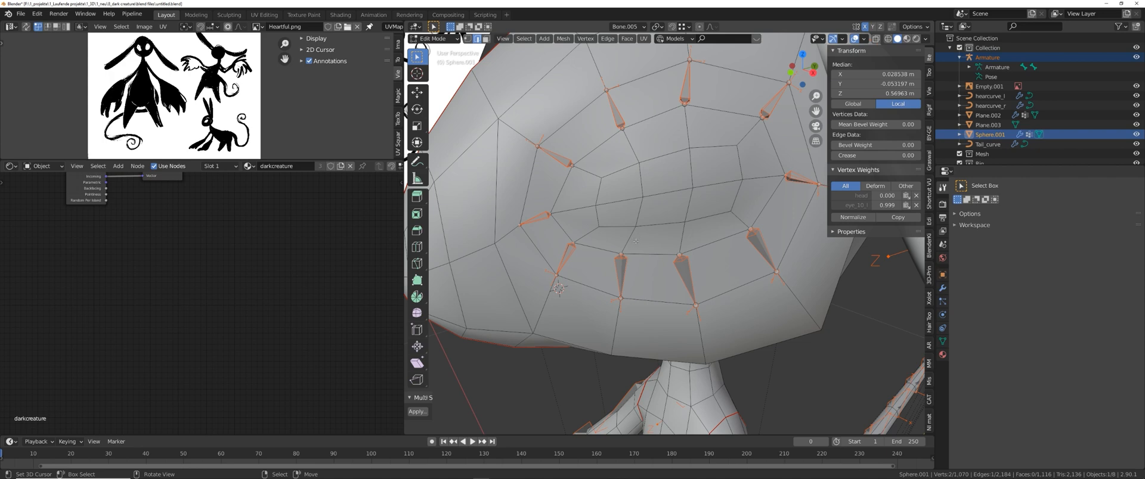
Return to weight painting, select eye_10_l, and smear its weight toward the eye centre with the Smear brush at strength 0.146.
middle_click_drag(636, 241, 636, 258)
key("Tab")
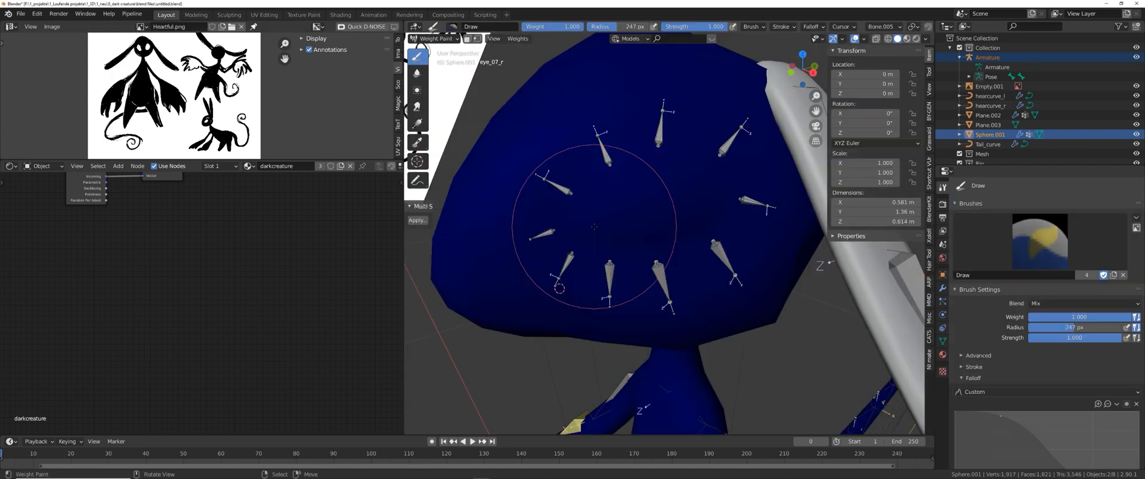
scroll(589, 217, "up", 1)
middle_click_drag(589, 217, 595, 227, "shift")
right_click(601, 150)
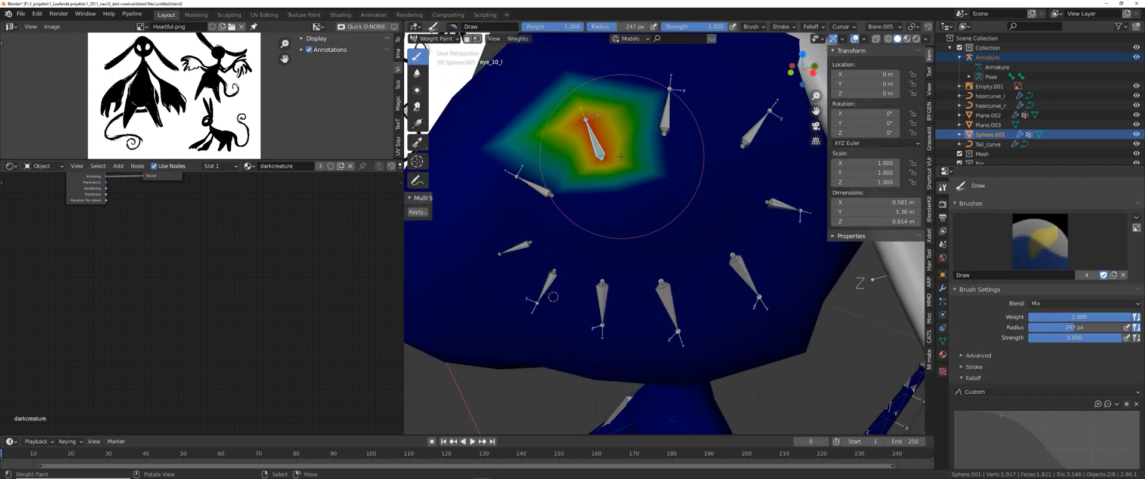
middle_click_drag(467, 96, 442, 98)
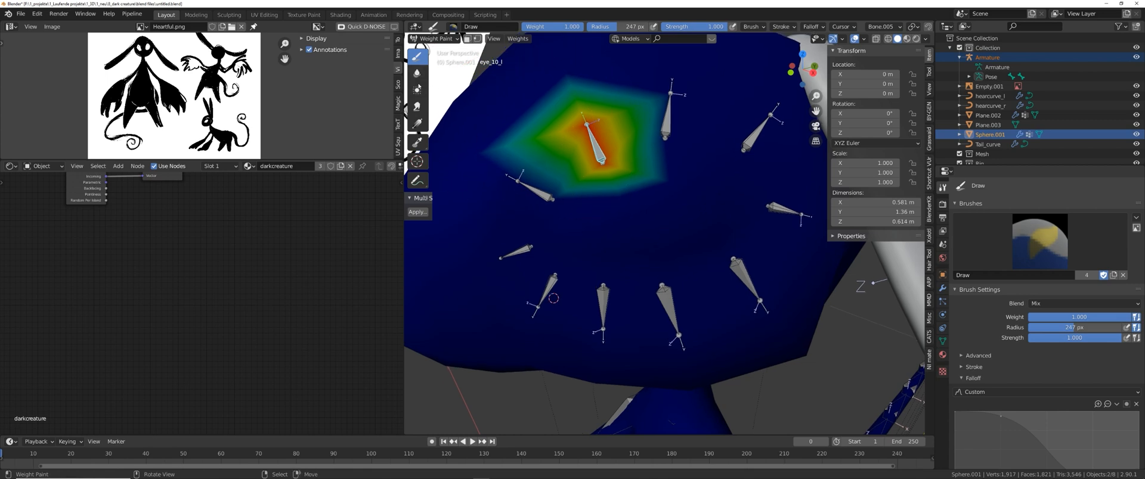
left_click(417, 107)
key("shift+f")
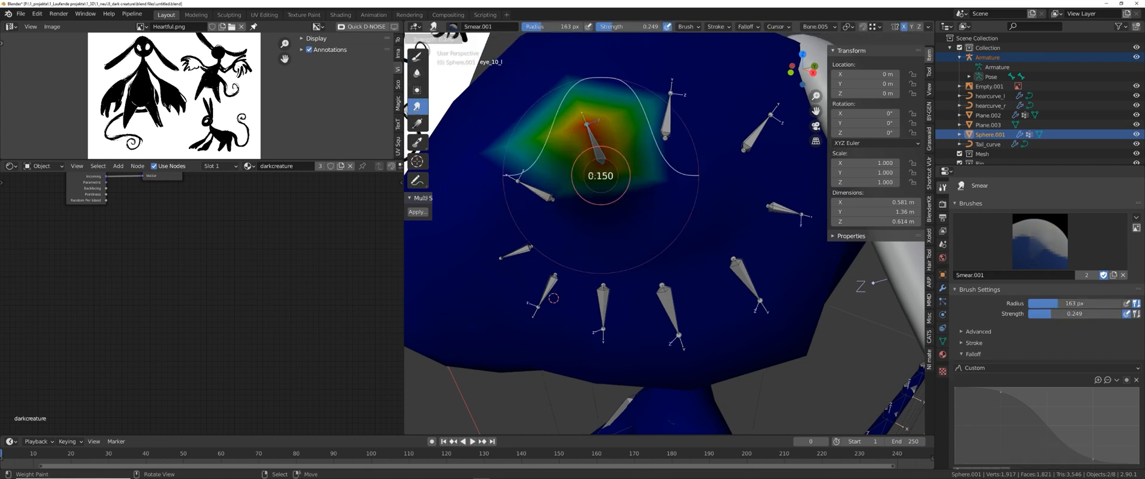
left_click(601, 151)
mouse_move(601, 150)
left_mouse_down()
mouse_move(628, 212)
mouse_move(613, 200)
mouse_move(602, 215)
left_mouse_up()
middle_click_drag(602, 206, 603, 215)
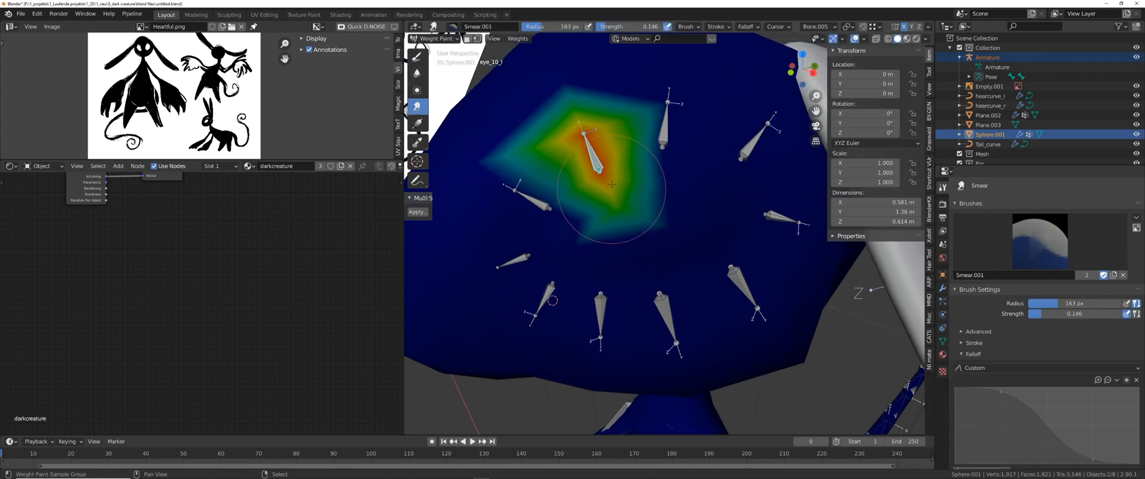
Smear the weights of the eye_01_l, eye_02_l and eye_03_l bones inward toward the eye centre.
right_click(665, 133)
left_click_drag(663, 152, 654, 194)
left_click(750, 146, "ctrl")
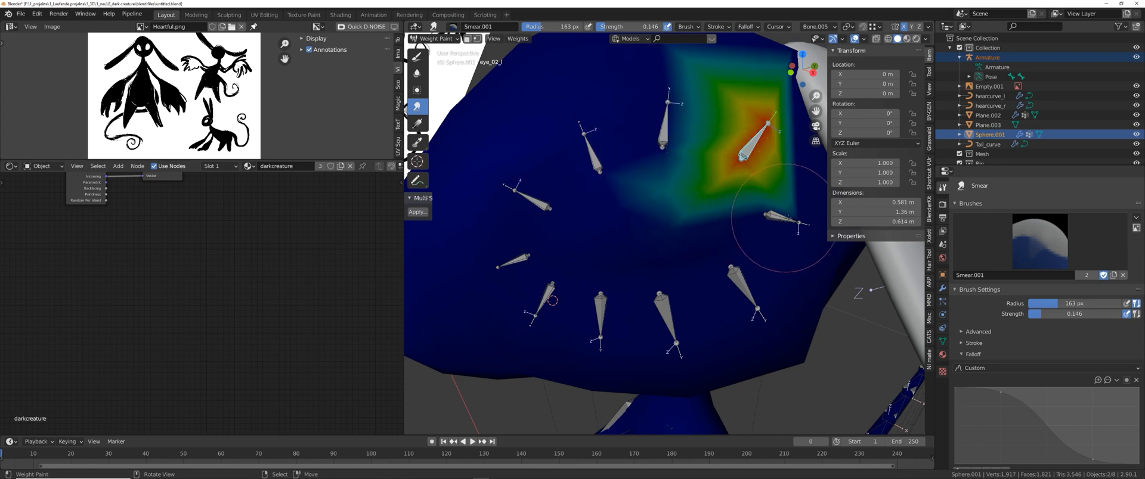
right_click(787, 218)
left_click_drag(761, 221, 720, 205)
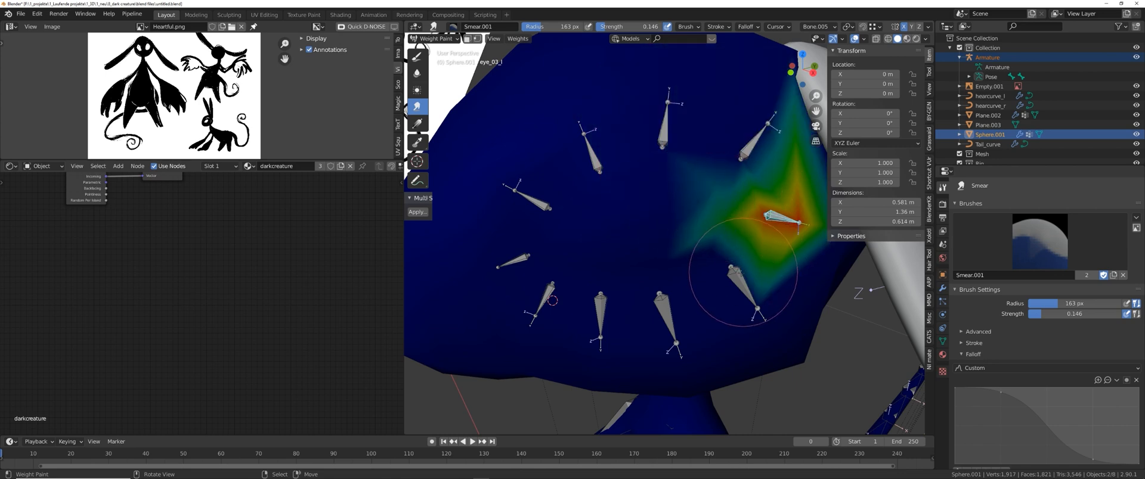
Review the weights of the remaining eye bones one by one around the outline, from eye_04_l to eye_10_l.
left_click(744, 290, "ctrl")
left_click(668, 319, "ctrl")
left_click(600, 316, "ctrl")
left_click(544, 305, "ctrl")
left_click(514, 263, "ctrl")
left_click(531, 200, "ctrl")
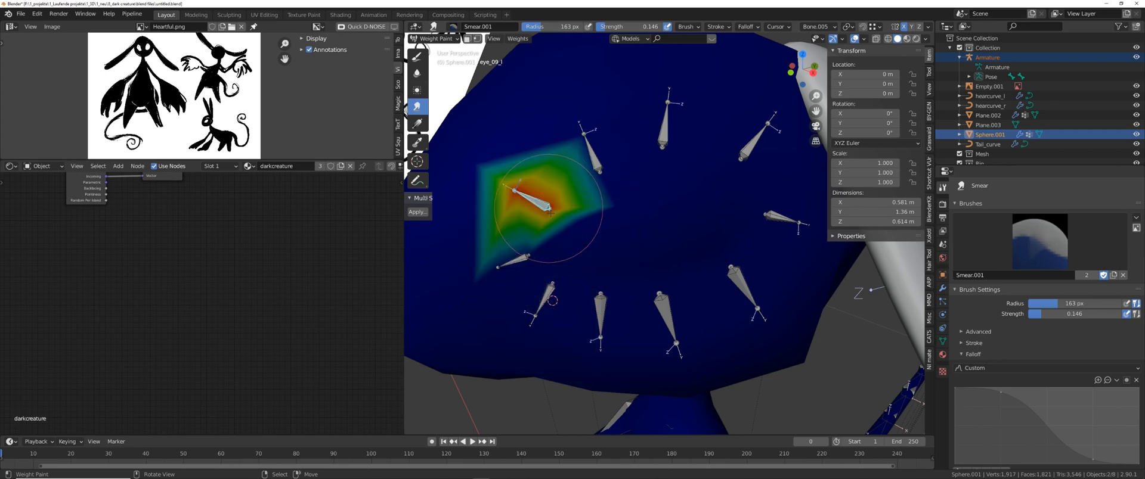
right_click(591, 156)
middle_click_drag(658, 133, 620, 139, "shift")
right_click(624, 138)
Switch the viewport to Material Preview shading and move the eye_04_l and eye_05_l bones to test the lower eye outline.
right_click_drag(694, 280, 685, 273)
left_click(907, 38)
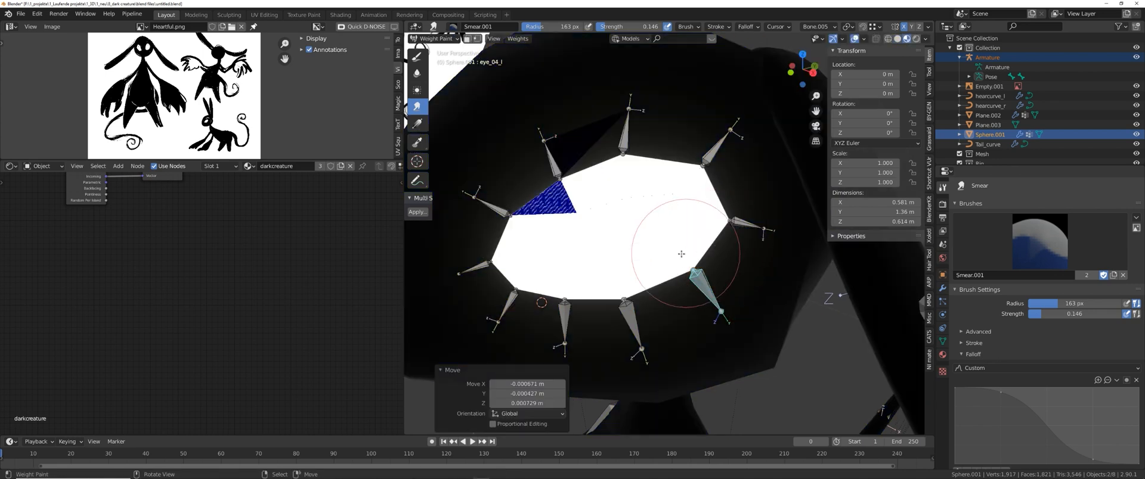
right_click(634, 303)
middle_click_drag(636, 293, 672, 250, "shift")
middle_click_drag(616, 277, 621, 267, "shift")
right_click_drag(626, 268, 659, 219)
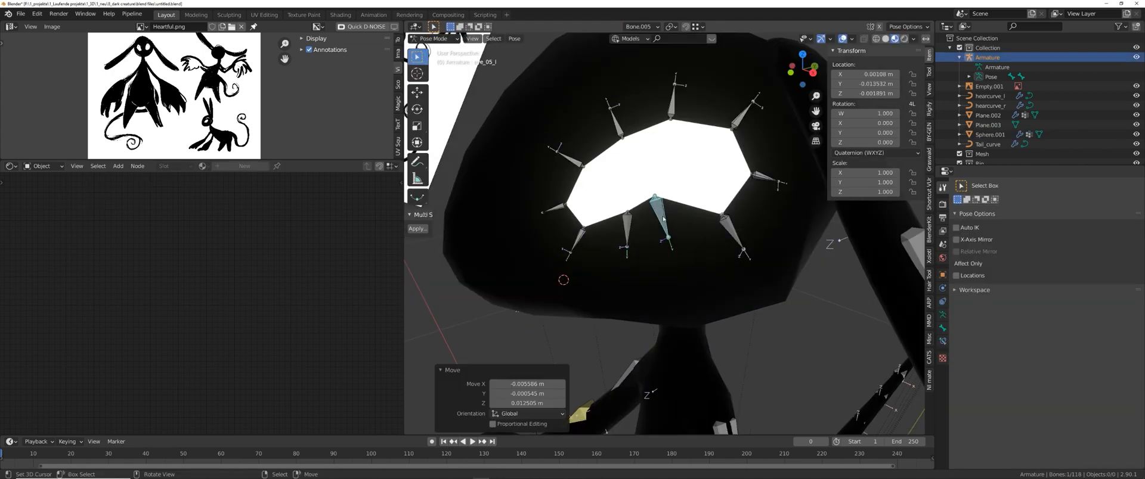
Reposition the eye_04_l bone and its neighbour in Pose Mode to test the eye outline's deformation from different angles.
middle_click_drag(659, 219, 715, 235)
right_click_drag(720, 236, 747, 199)
left_click(732, 244)
middle_click_drag(775, 203, 661, 201)
right_click_drag(708, 181, 688, 179)
left_click(686, 195)
key("g")
left_click(664, 216)
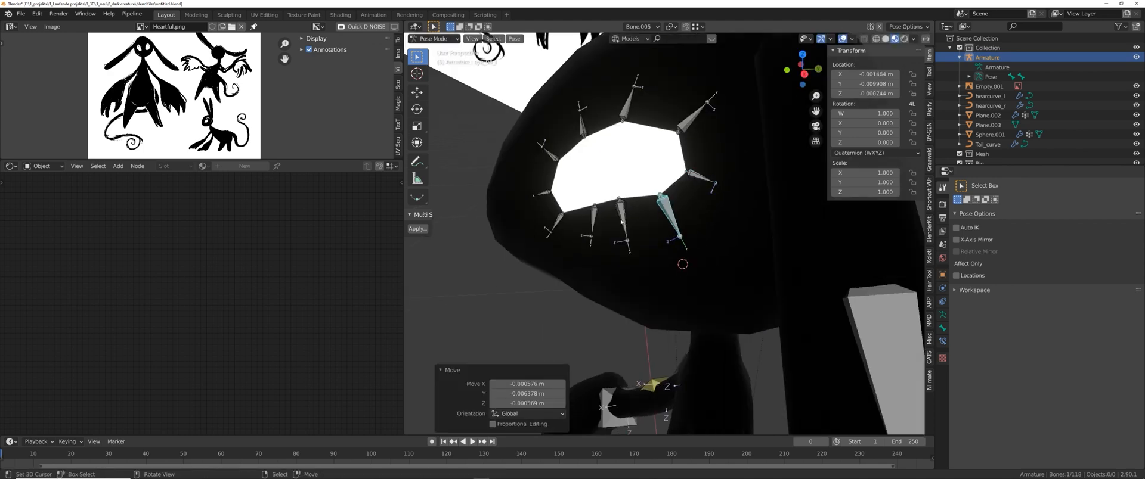
Switch the body mesh to Weight Paint mode and look at the weight operations and the lower eye outline's weights.
scroll(621, 222, "up", 3)
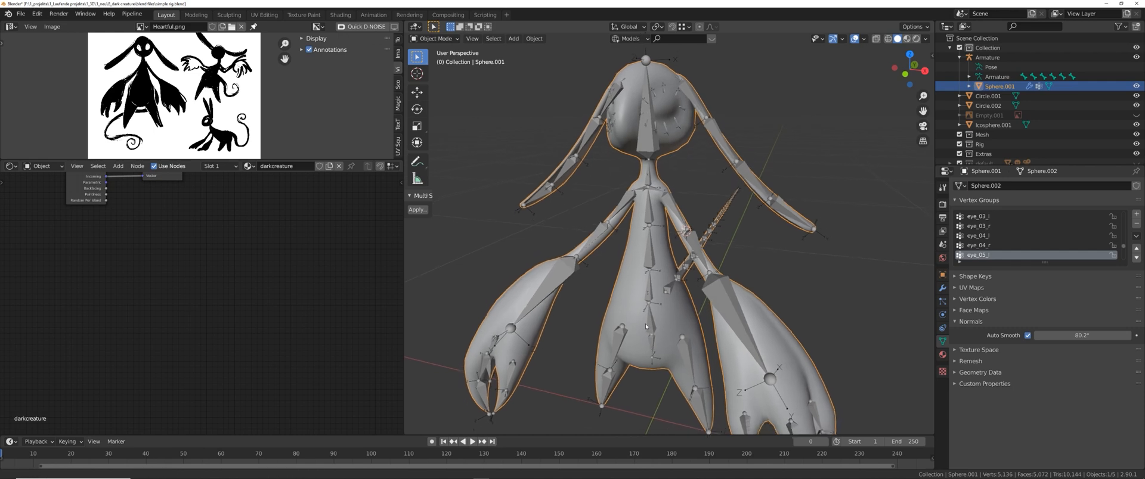
middle_click_drag(646, 327, 636, 313)
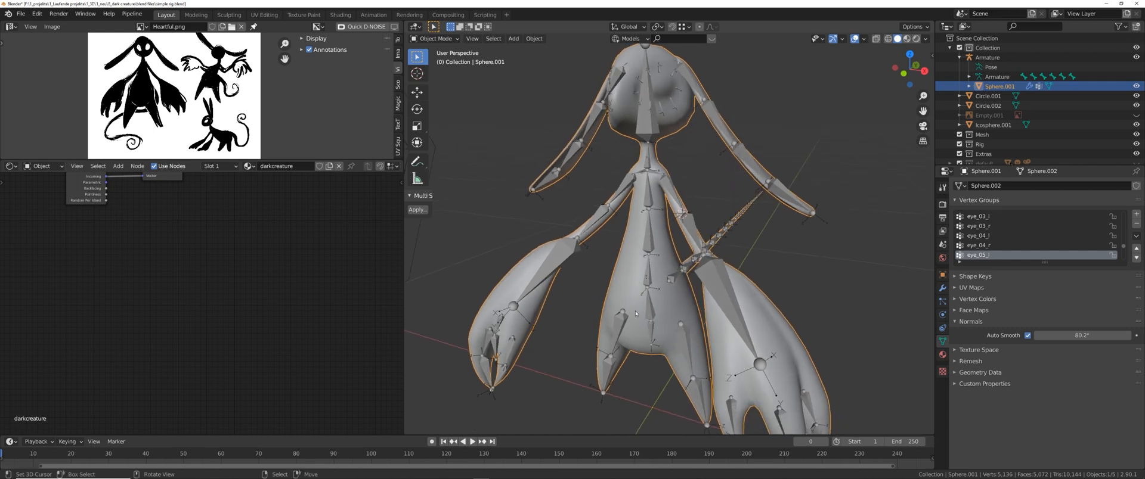
middle_click_drag(605, 239, 669, 241)
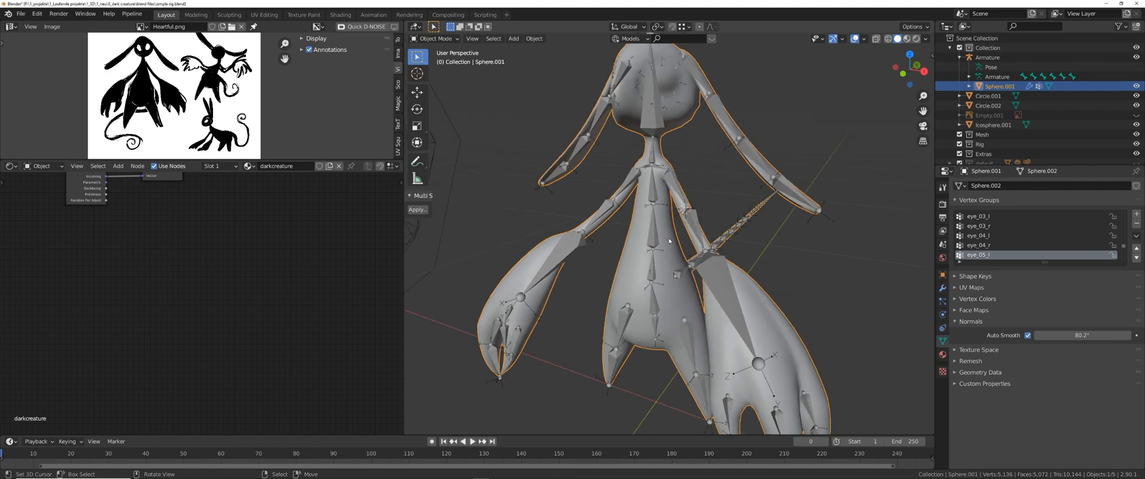
key("ctrl+Tab")
left_click(629, 208)
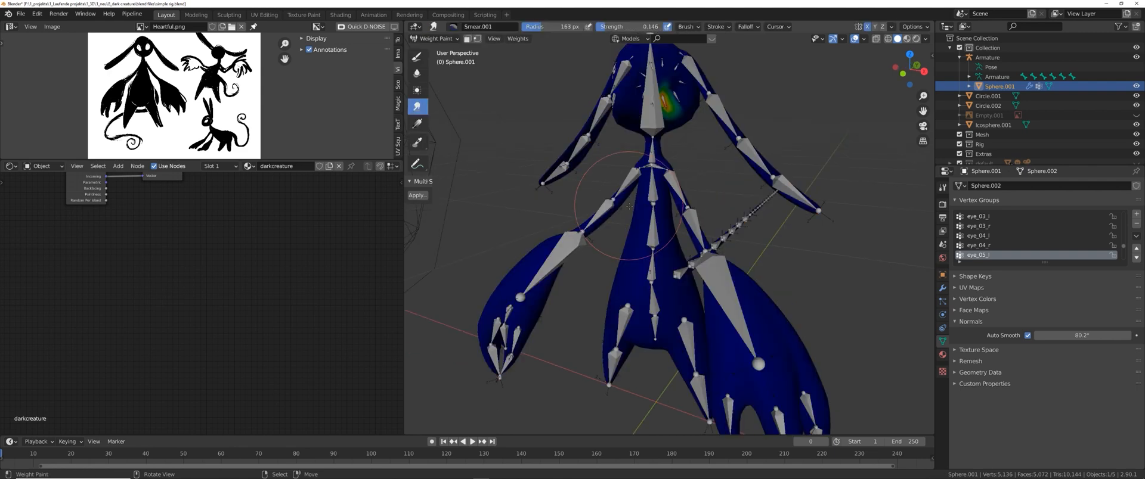
left_click(521, 40)
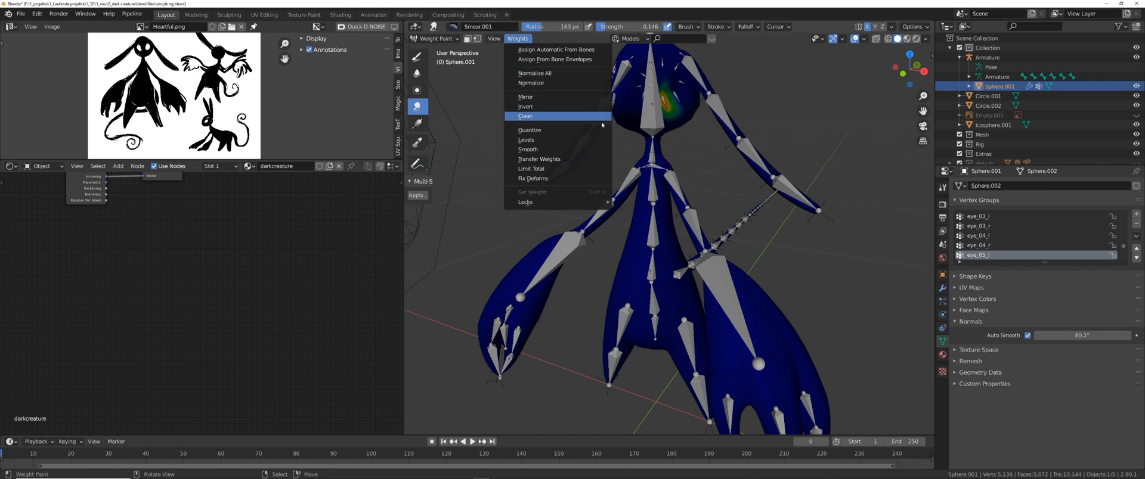
left_click(550, 73)
scroll(693, 294, "up", 4)
scroll(694, 295, "up", 5)
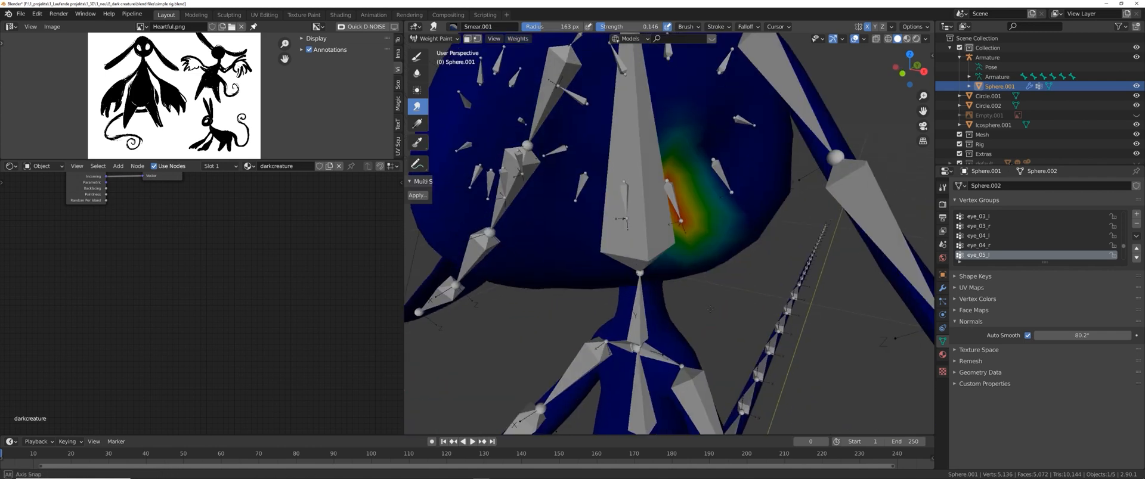
Select the armature together with the body mesh in Weight Paint mode and compare the weights of eye_05_l and its neighbour.
key("ctrl+Tab")
right_click(704, 218)
right_click(724, 229, "shift")
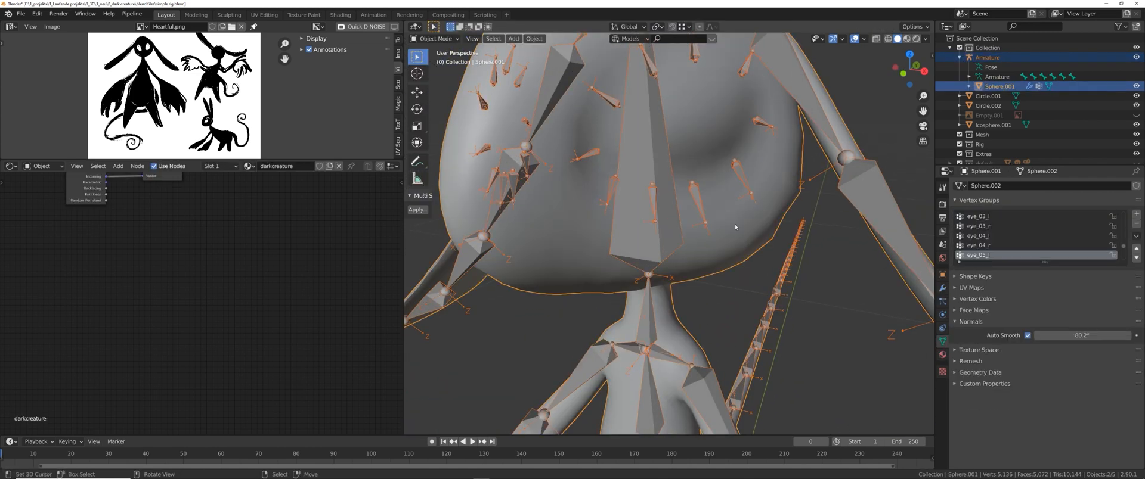
key("ctrl+Tab")
right_click(702, 198)
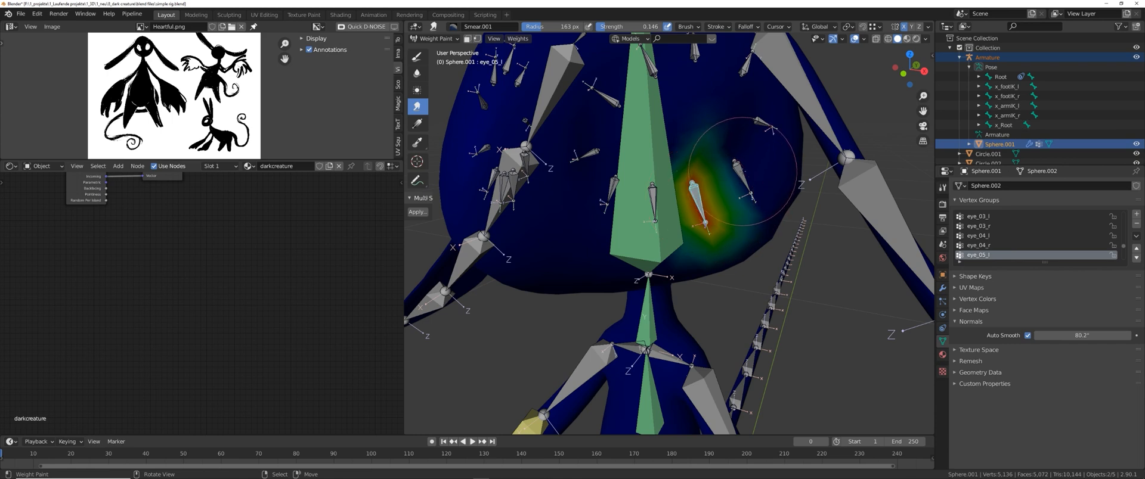
left_click(742, 176, "ctrl")
left_click(714, 208, "ctrl")
Paint weight 1.000 for eye_05_l over the neighbouring eye bone's area with the Draw brush at a 66 px radius.
middle_click_drag(779, 253, 757, 256)
key("1")
left_click(942, 188)
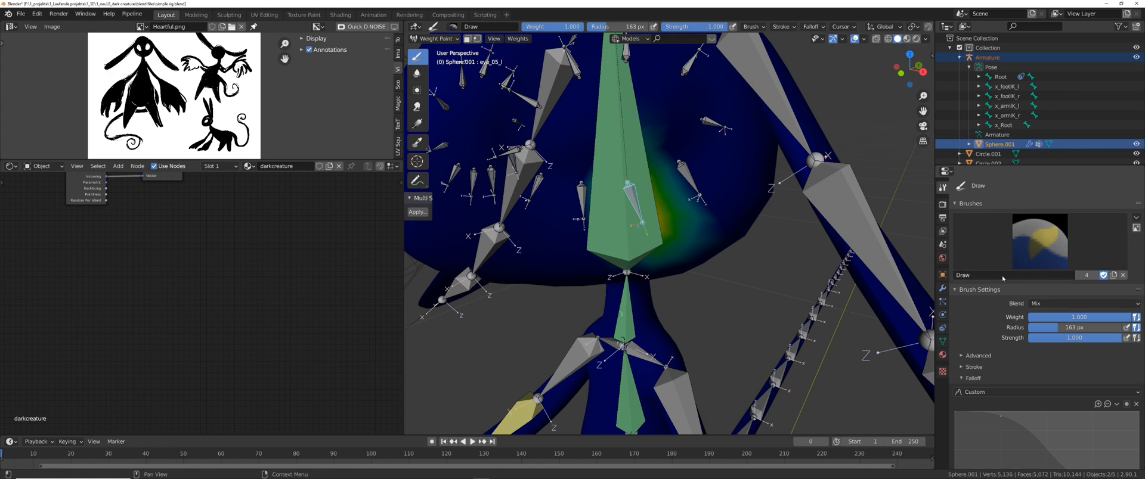
key("f")
left_click(704, 214)
middle_click_drag(704, 214, 732, 201)
left_click_drag(721, 170, 744, 159)
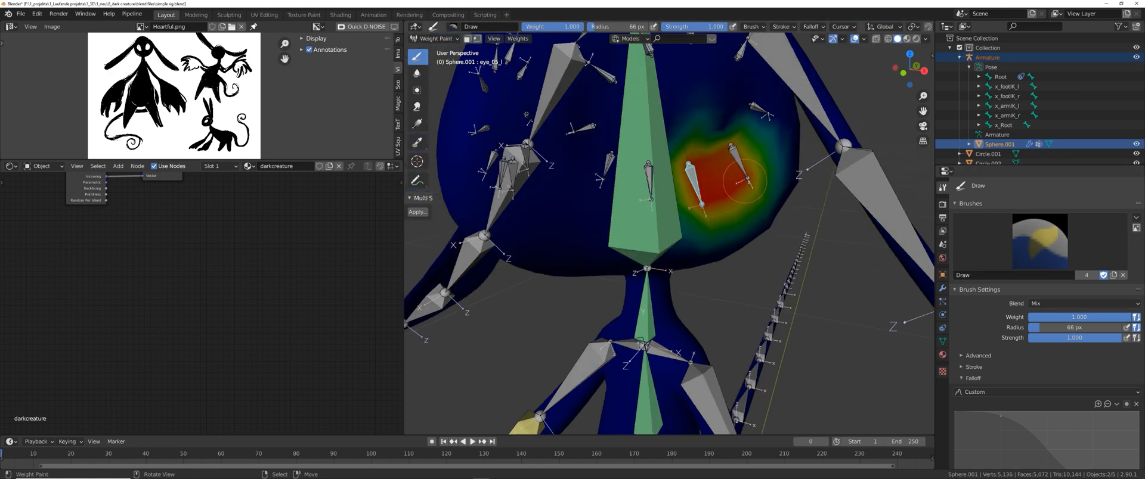
left_click(737, 155, "ctrl")
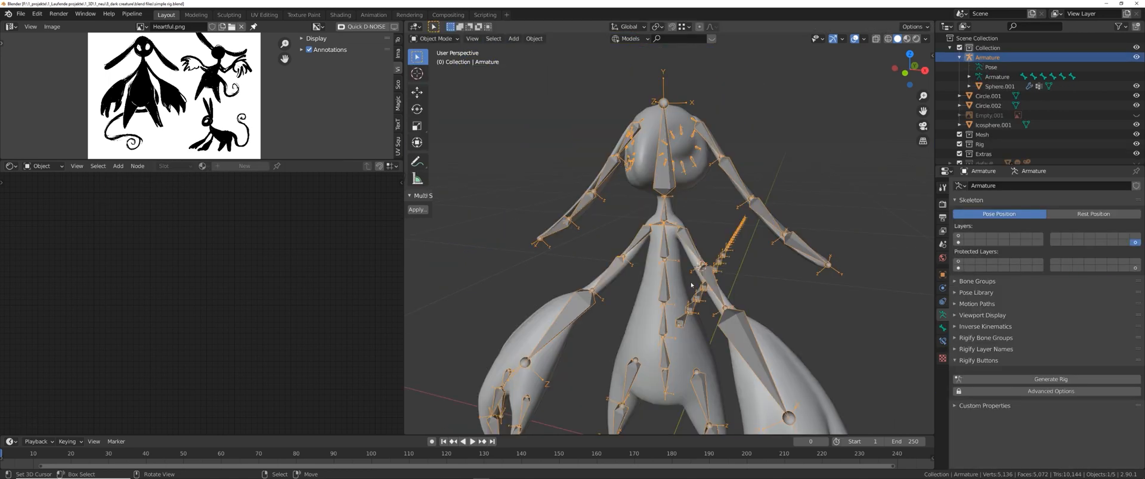
Put the body mesh in Weight Paint mode and apply Normalize All to all its vertex groups.
scroll(691, 285, "up", 3)
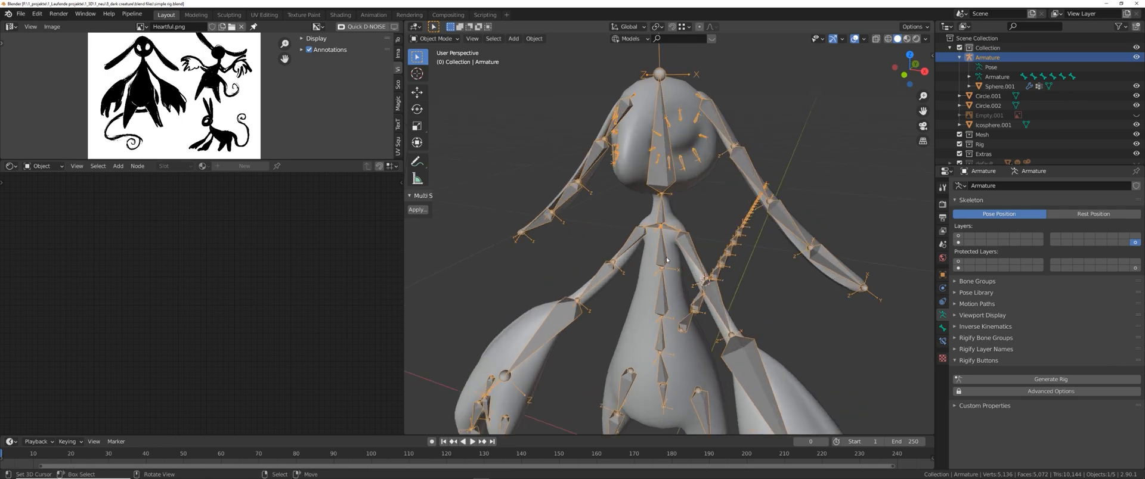
left_click(695, 185)
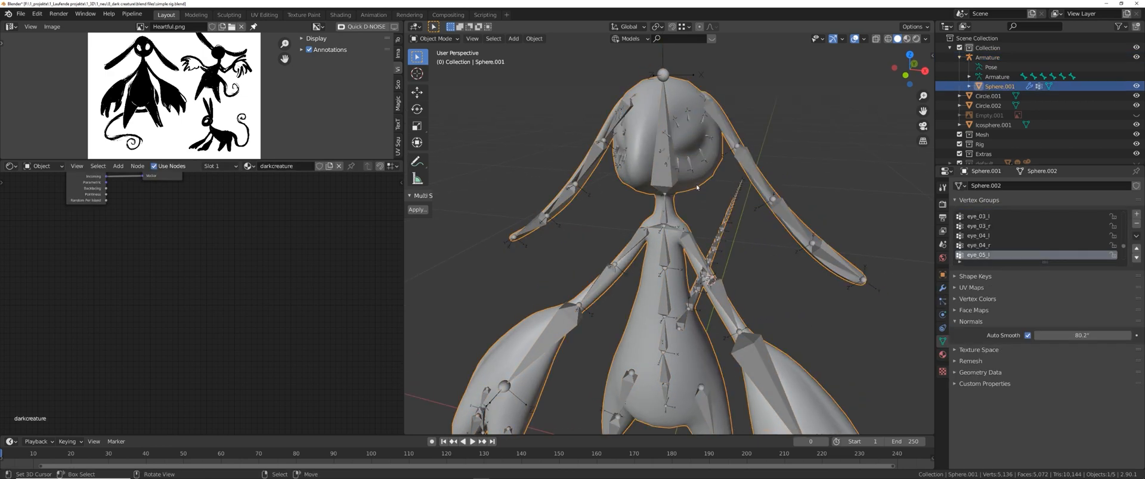
key("ctrl+Tab")
left_click(655, 154)
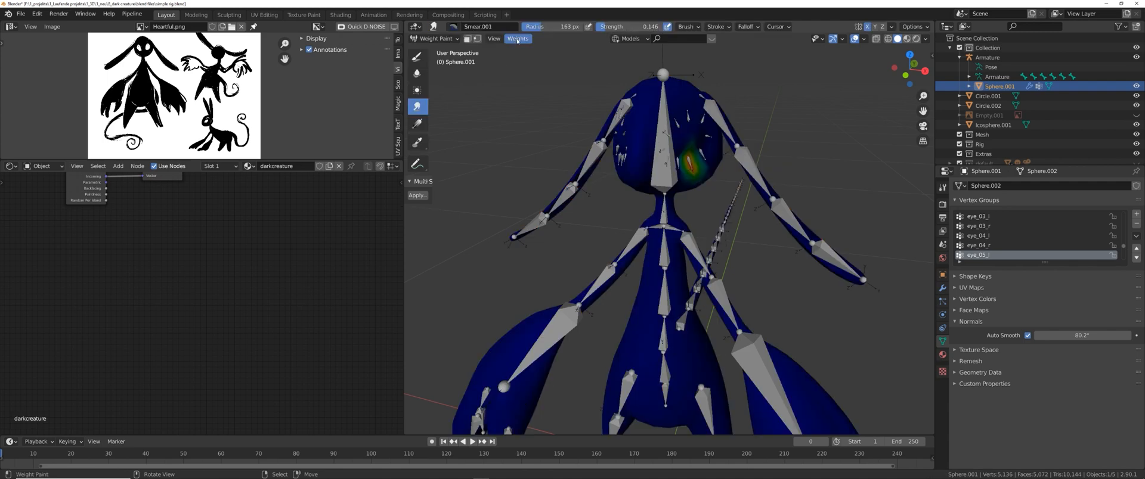
left_click(518, 38)
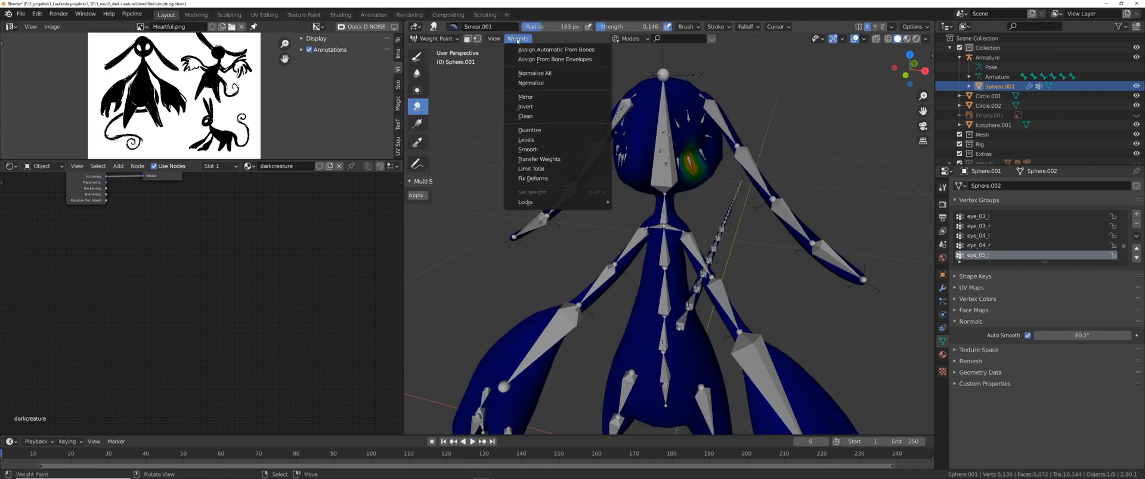
left_click(538, 76)
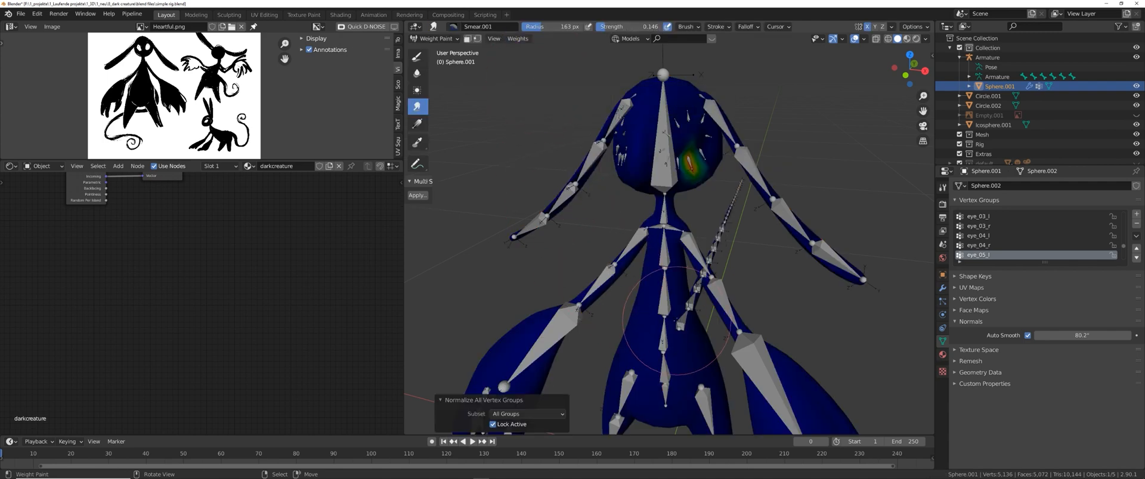
Test the deformation around the eye_05_l bone by trying to move it in Pose Mode, and check the eye_03_l bone.
mouse_move(677, 320)
middle_mouse_down("shift")
mouse_move(620, 113)
mouse_move(618, 229)
mouse_move(679, 205)
middle_mouse_up("shift")
key("ctrl+Tab")
left_click(610, 238)
right_click(648, 239)
key("ctrl+Tab")
scroll(669, 239, "up", 2)
right_click(677, 200)
key("g")
right_click(692, 189)
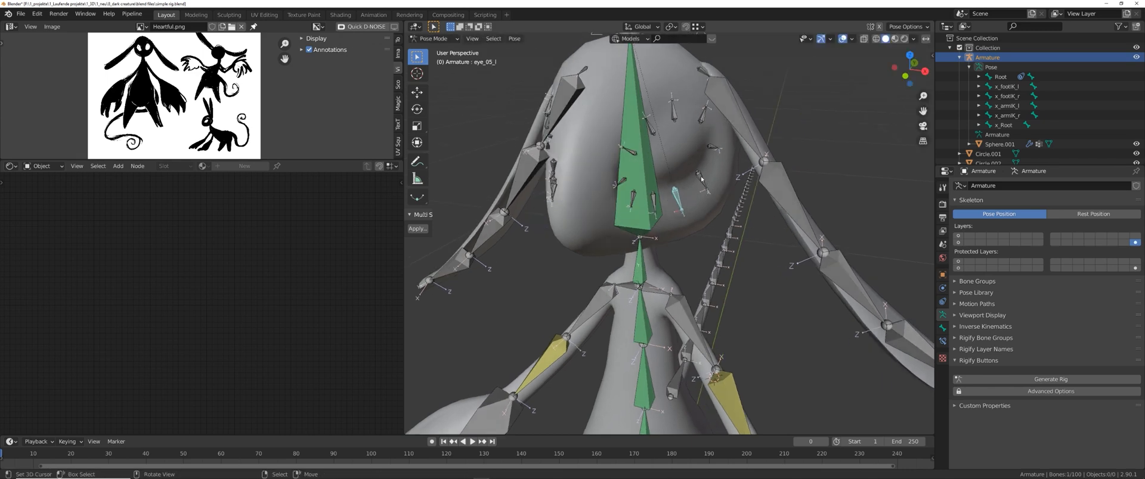
right_click(702, 177)
scroll(717, 151, "down", 4)
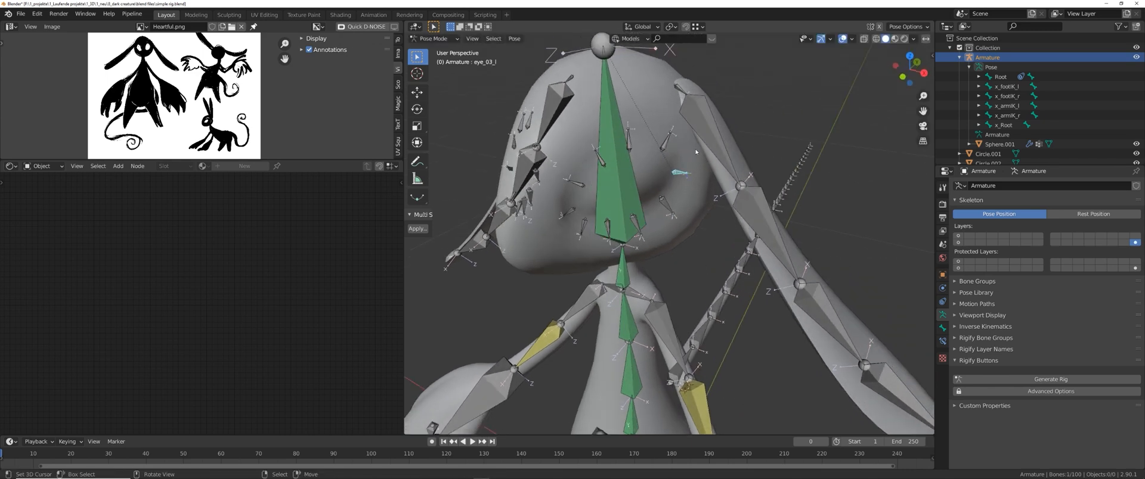
Return the body mesh to Weight Paint mode and examine the Limit Total option among the weight operations.
key("ctrl+Tab")
right_click(690, 179, "shift")
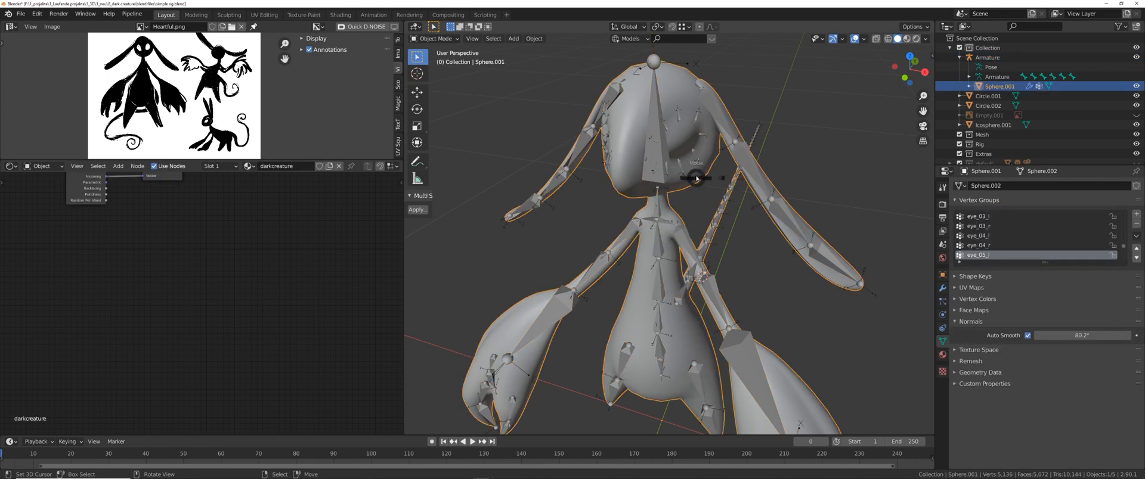
key("ctrl+Tab")
left_click(523, 39)
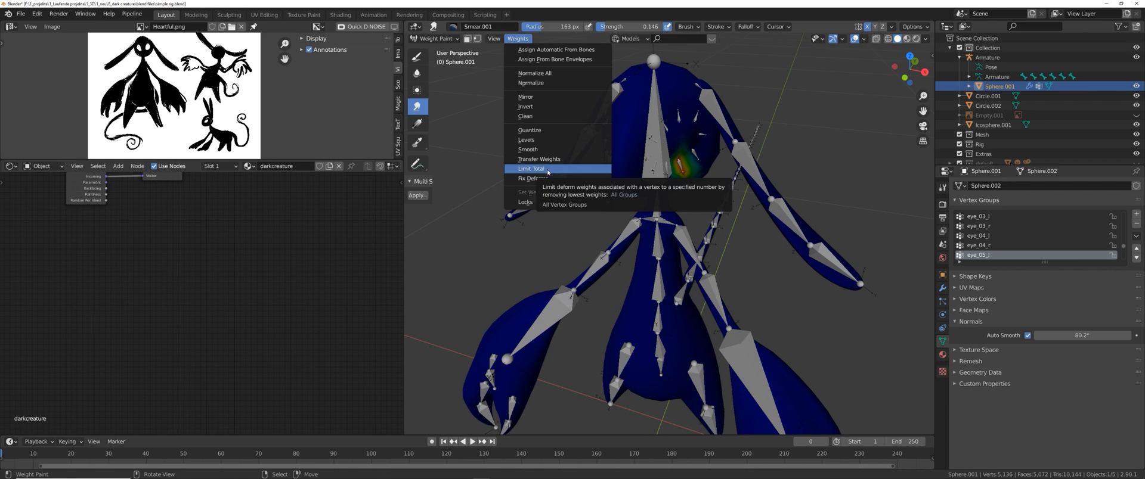
scroll(760, 179, "up", 3)
Inspect a vertex below the eye outline in the body mesh's Edit Mode, finishing in Object Mode.
key("ctrl+Tab")
middle_click_drag(701, 257, 690, 228)
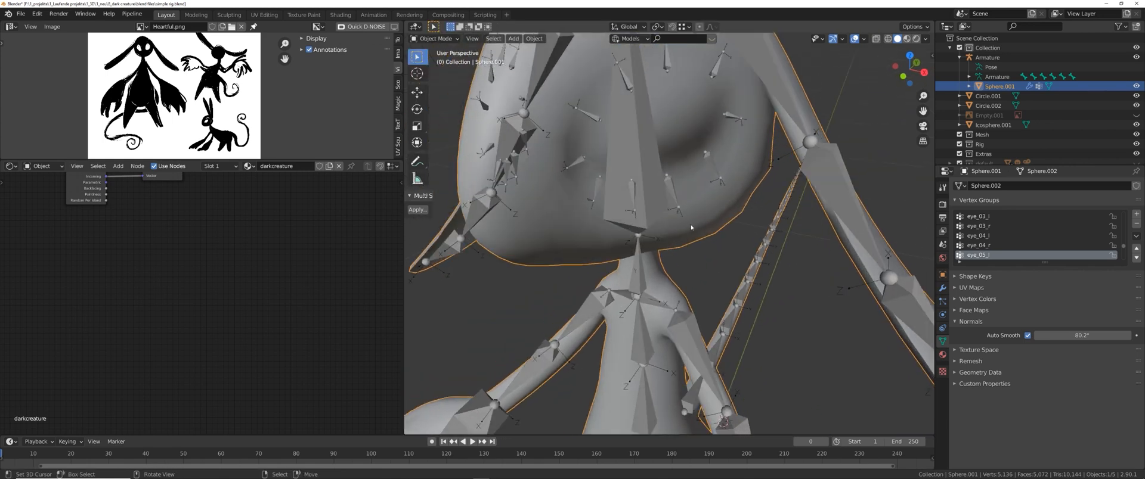
key("Tab")
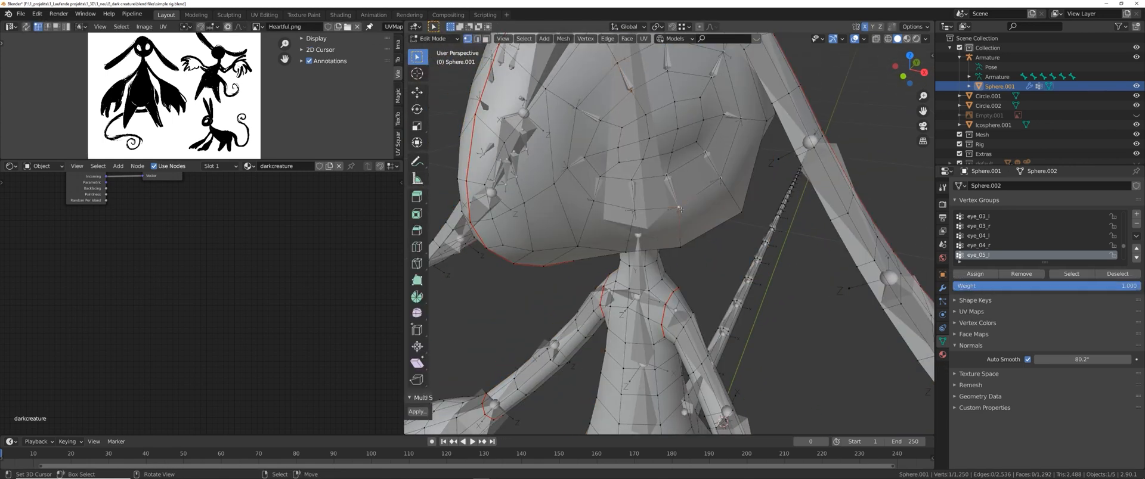
scroll(706, 244, "up", 4)
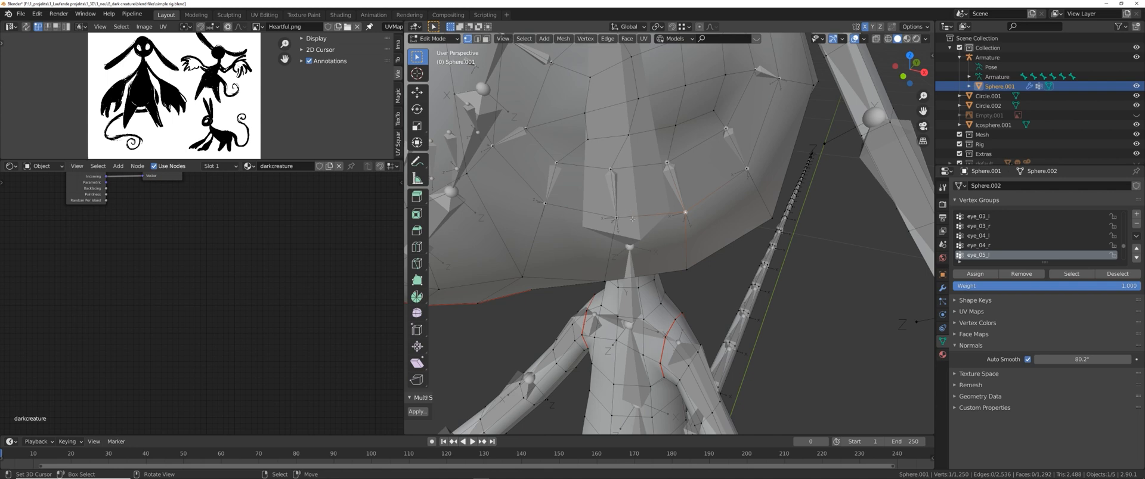
middle_click_drag(633, 219, 685, 236)
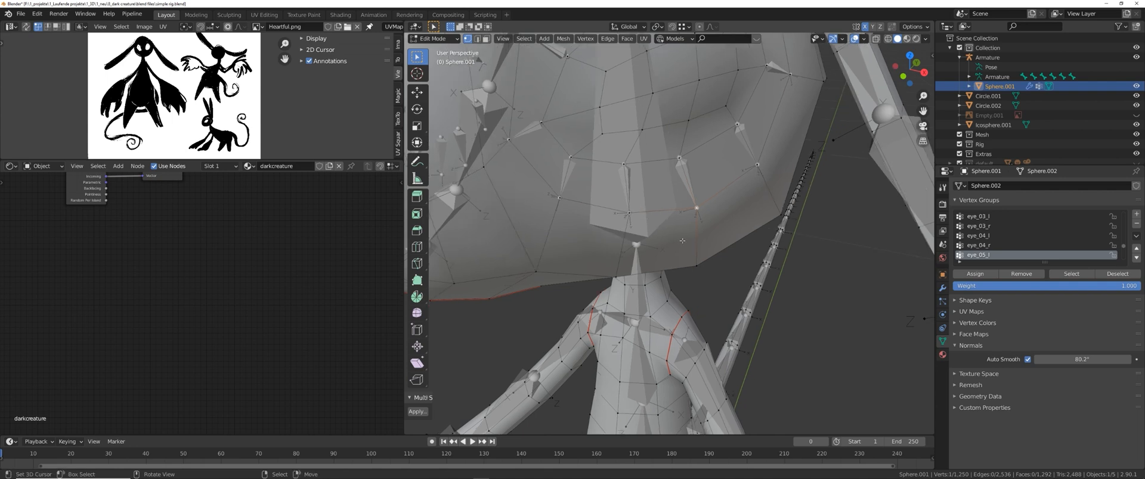
key("ctrl+Tab")
left_click(580, 244)
scroll(687, 211, "down", 4)
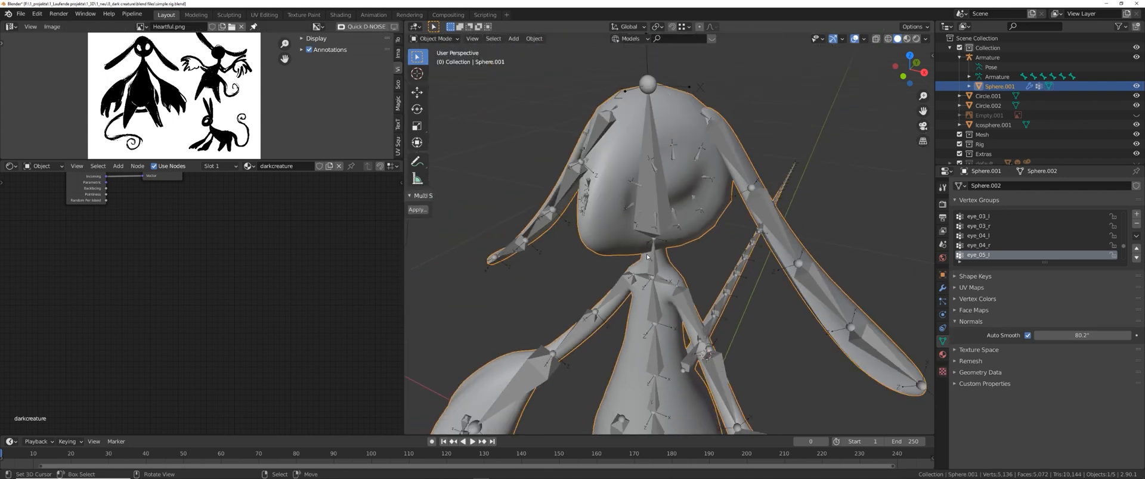
middle_click_drag(687, 211, 659, 259)
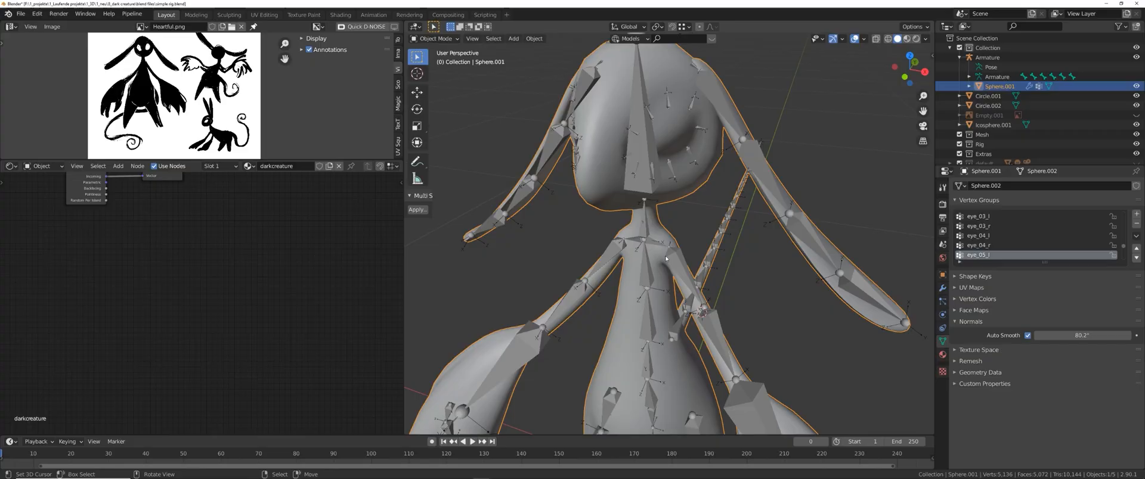
Enter Weight Paint mode on the body mesh, enlarge the vertex group list and look through its bone groups.
middle_click_drag(666, 258, 667, 238, "shift")
key("ctrl+Tab")
left_click(602, 208)
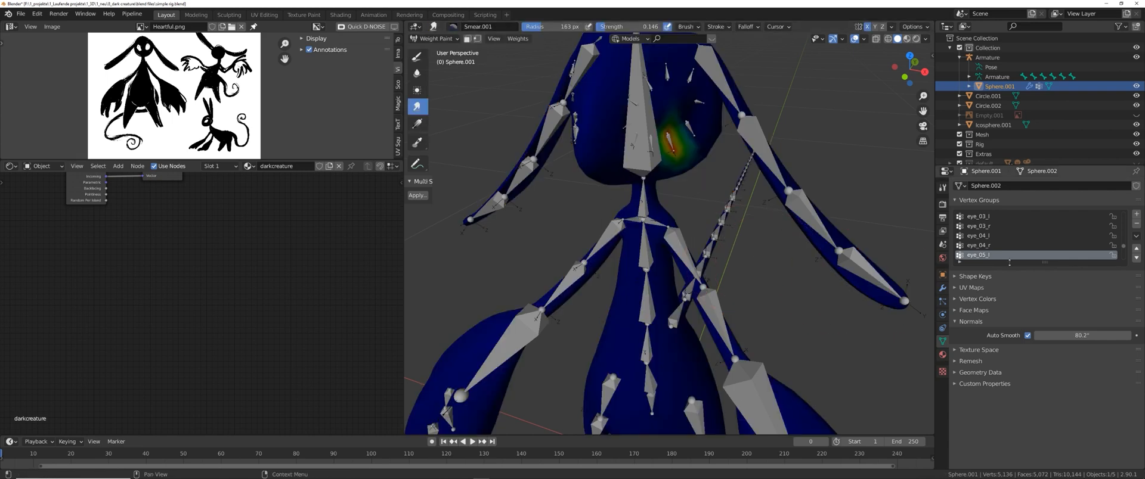
left_click_drag(1043, 263, 1044, 378)
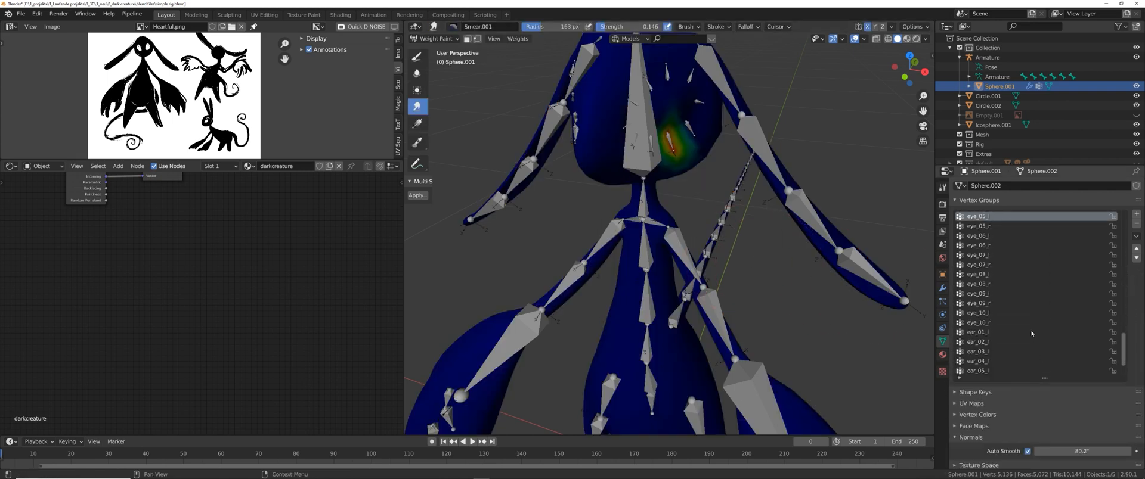
scroll(1020, 325, "up", 10)
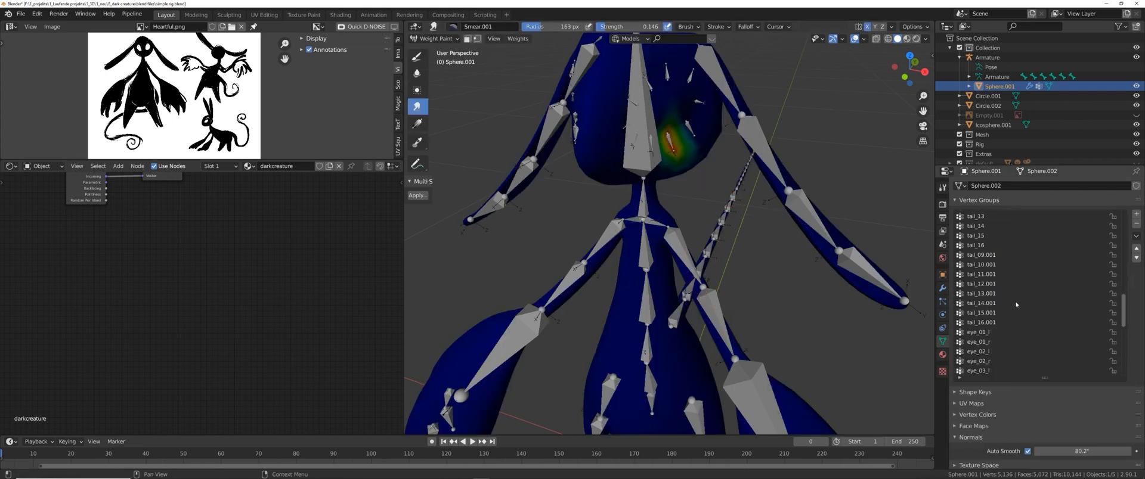
scroll(1016, 306, "up", 9)
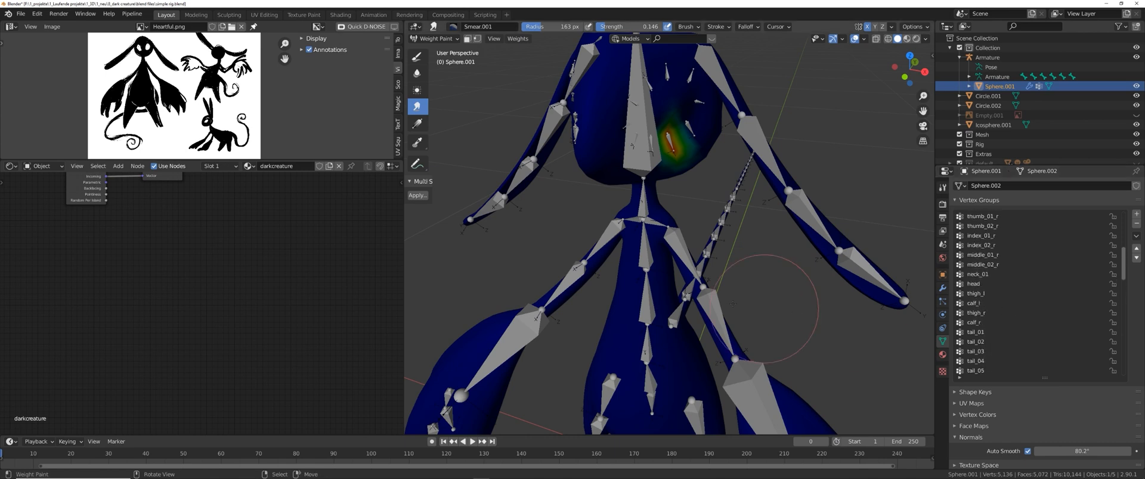
Apply Limit Total across all vertex groups with a limit of 4 weights per vertex.
middle_click_drag(517, 64, 526, 70, "shift")
left_click(518, 38)
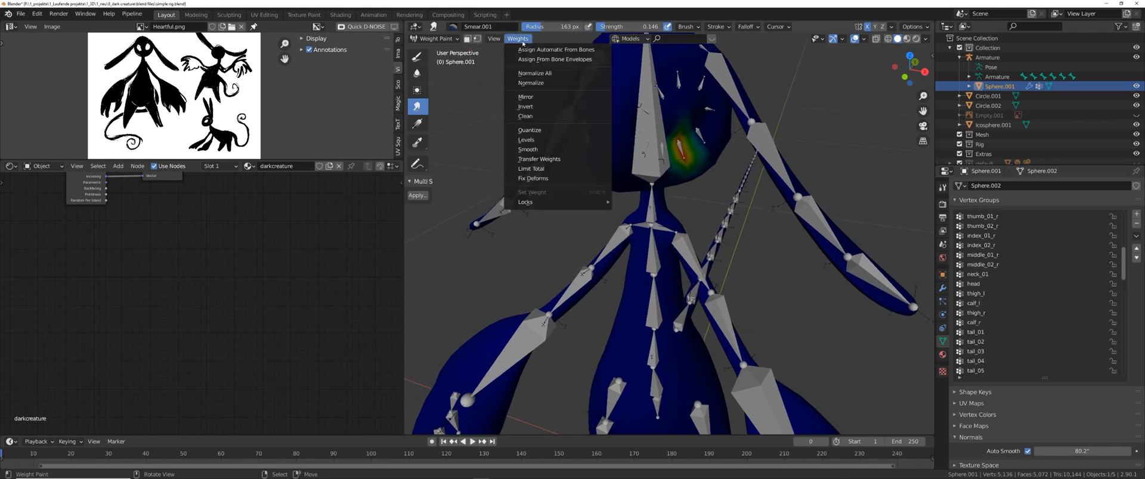
left_click(541, 170)
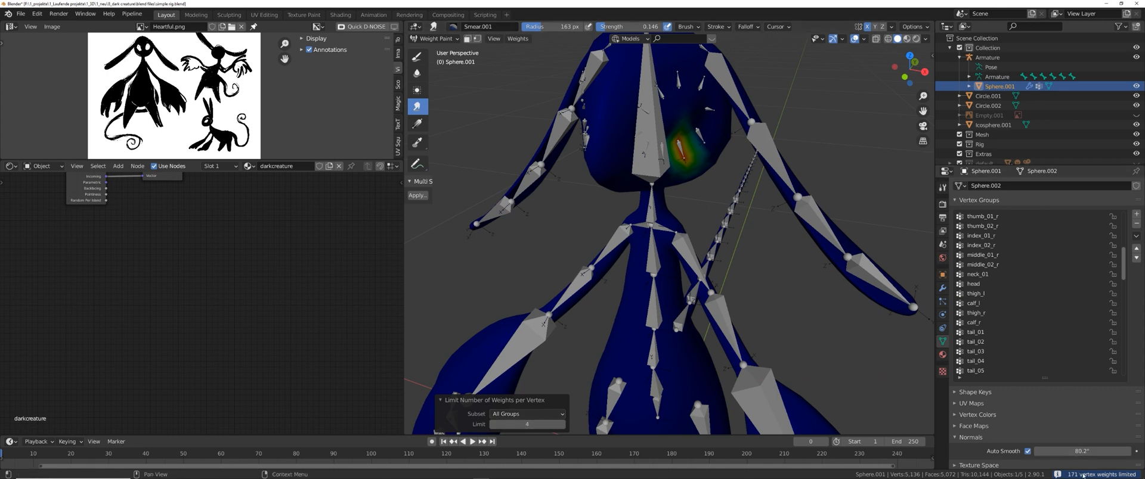
middle_click_drag(755, 300, 745, 300)
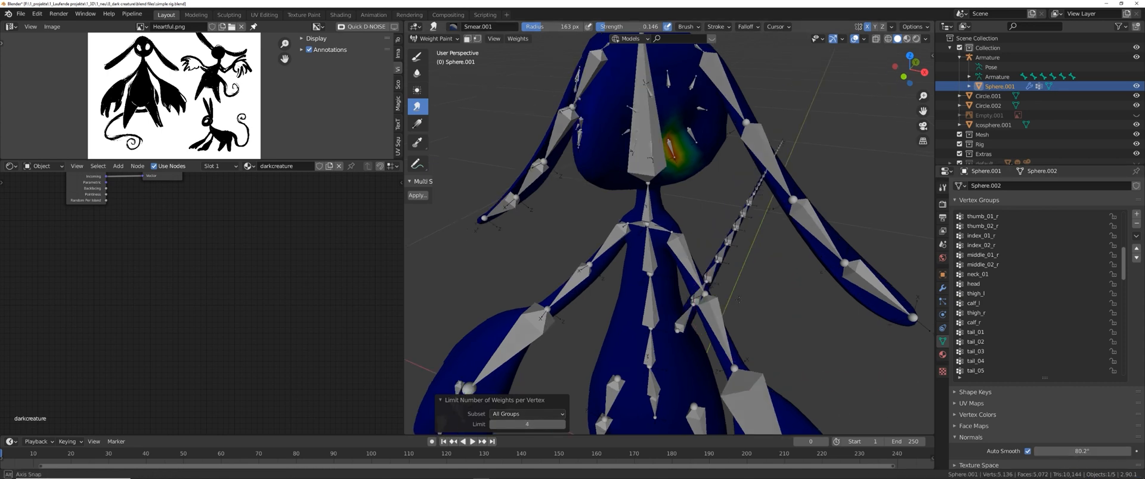
Return to Object Mode and select the armature.
key("ctrl+Tab")
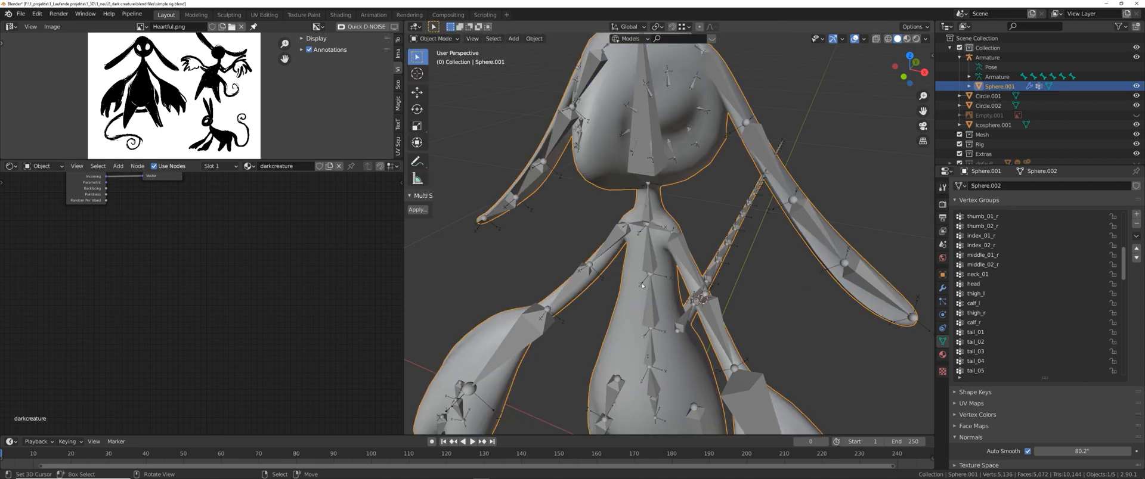
middle_click_drag(647, 178, 661, 221)
left_click(661, 221)
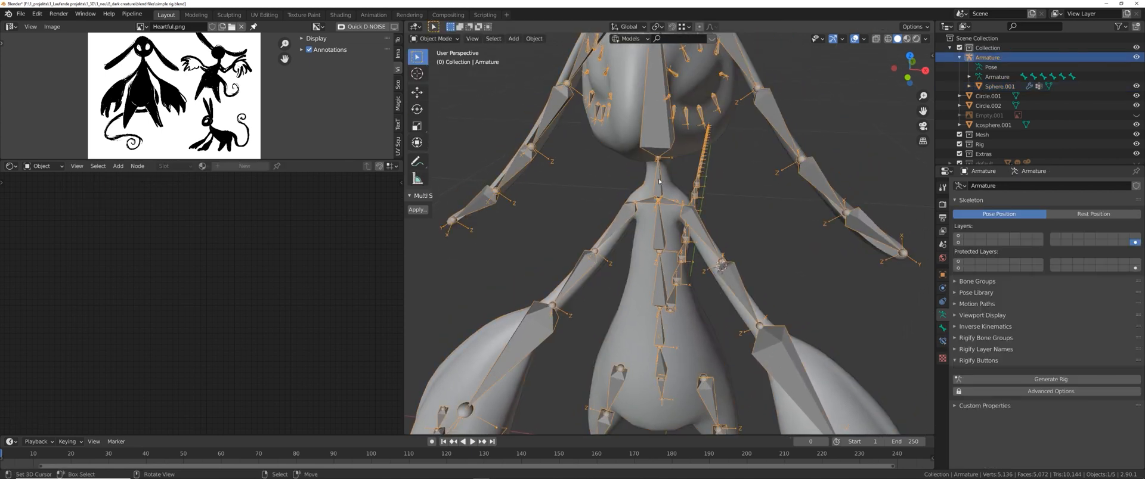
Enter Pose Mode on the armature, select the head bone and also show the two bone layers holding the control bones.
key("ctrl+Tab")
left_click(661, 134)
left_click(958, 237, "shift")
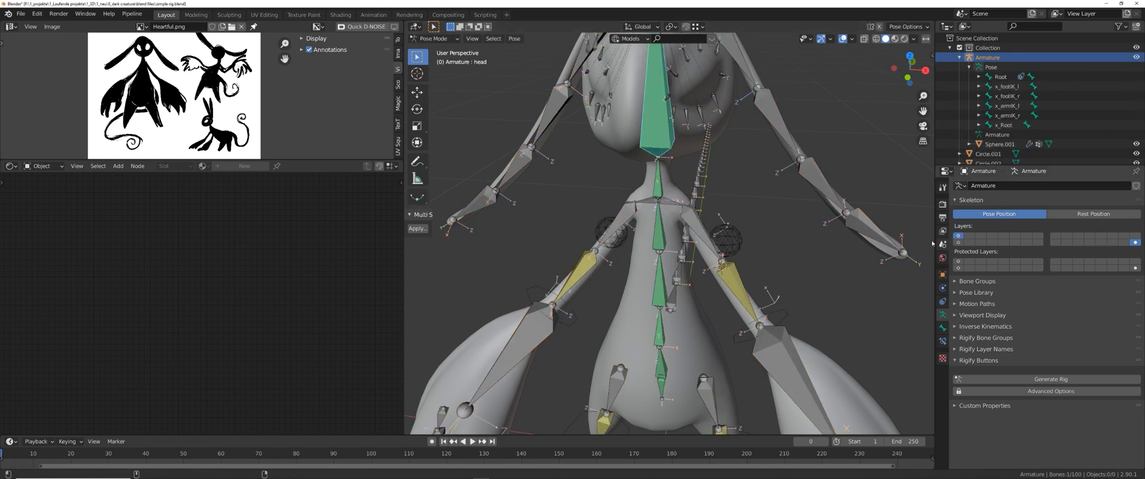
left_click(957, 243, "shift")
Test the head and neck deformation by rotating the x_head and x_neck_01 controls, cancelling the rotations.
right_click(743, 185)
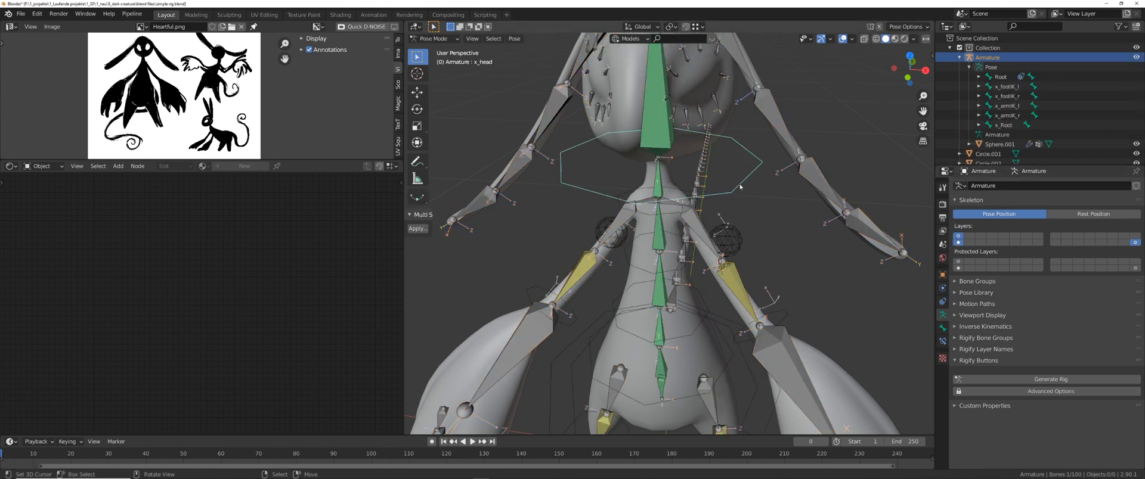
key("r")
left_click(672, 224)
right_click(679, 212)
key("r")
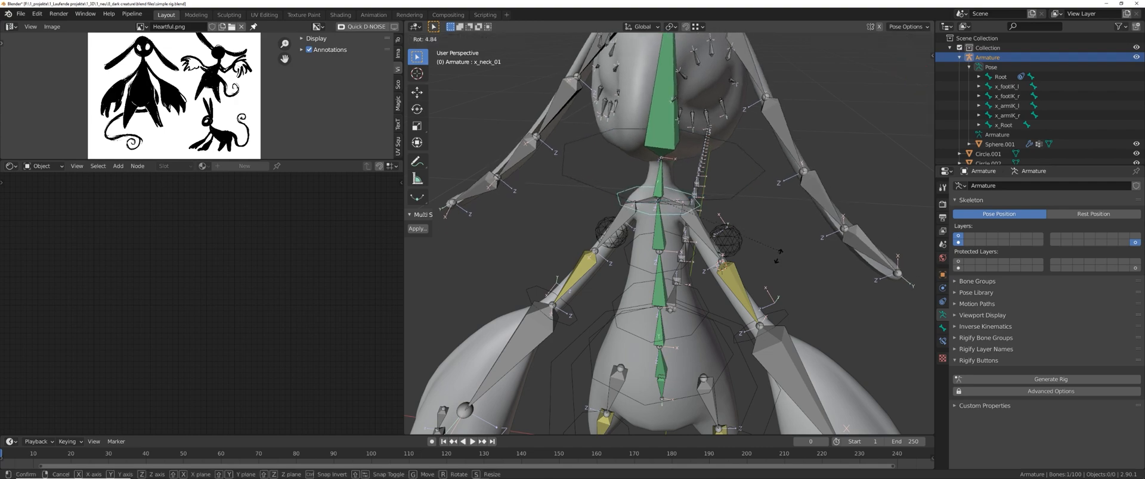
right_click(702, 247)
Test the lower body deformation by moving the control bones around the hips, cancelling each move.
middle_click_drag(730, 418, 710, 290, "shift")
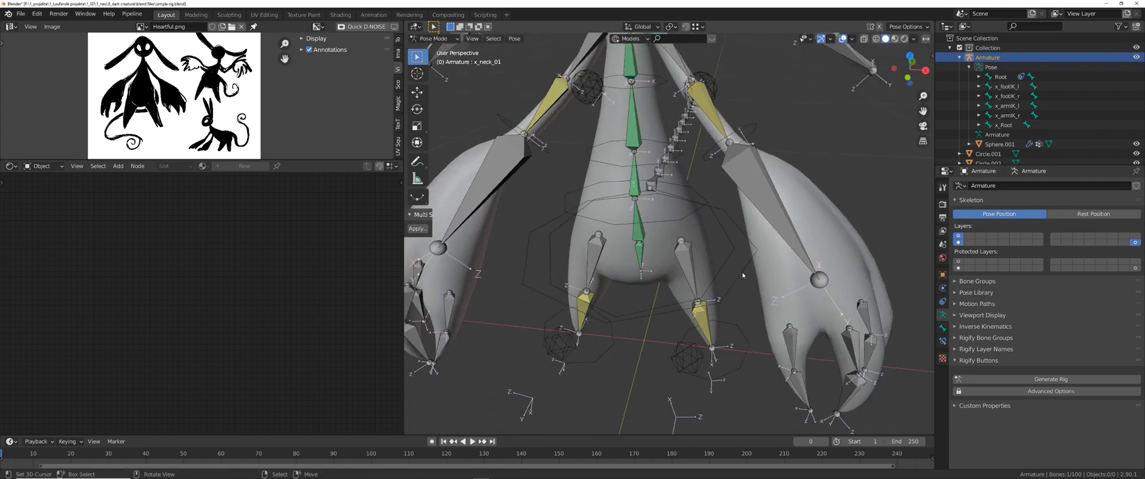
right_click(742, 272)
key("g")
right_click(729, 298)
right_click(718, 274)
key("g")
right_click(698, 230)
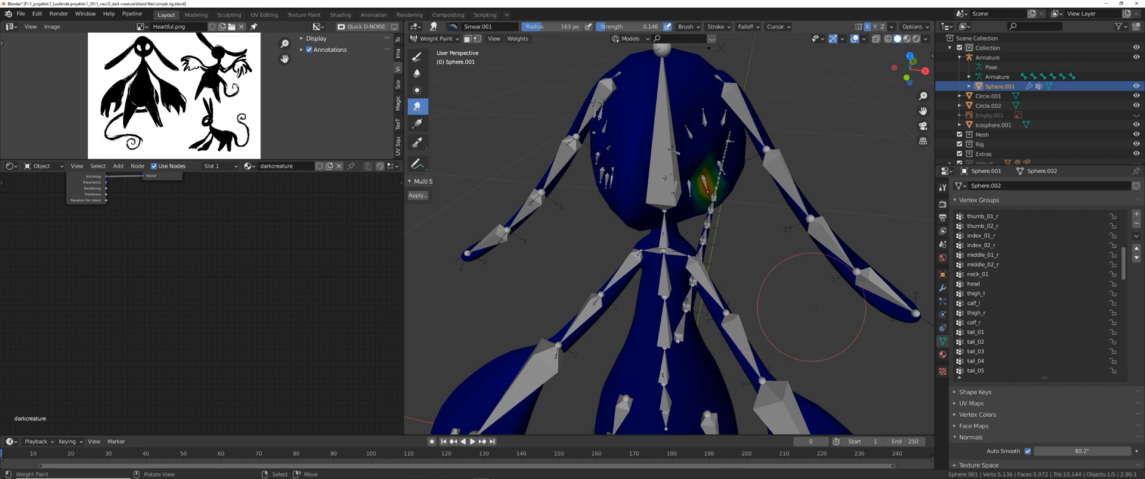
Return the body mesh to Object Mode, remove its unused vertex groups and look through the remaining groups.
middle_click_drag(769, 304, 853, 286)
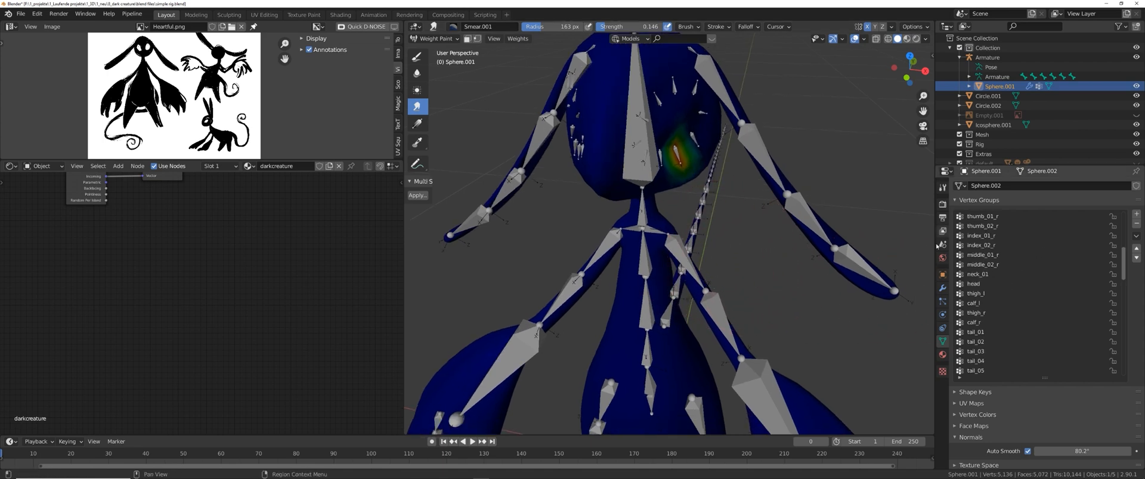
key("ctrl+Tab")
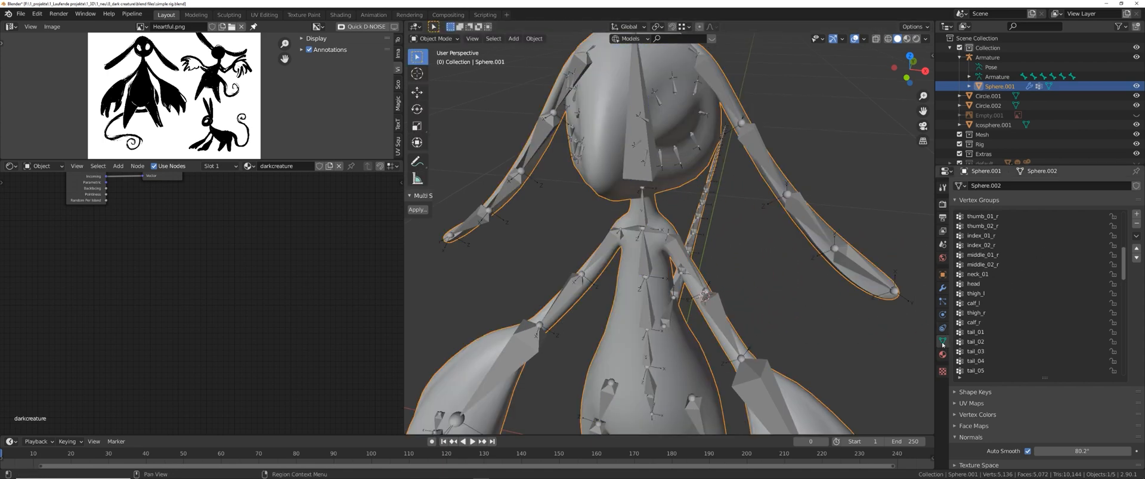
left_click(1136, 236)
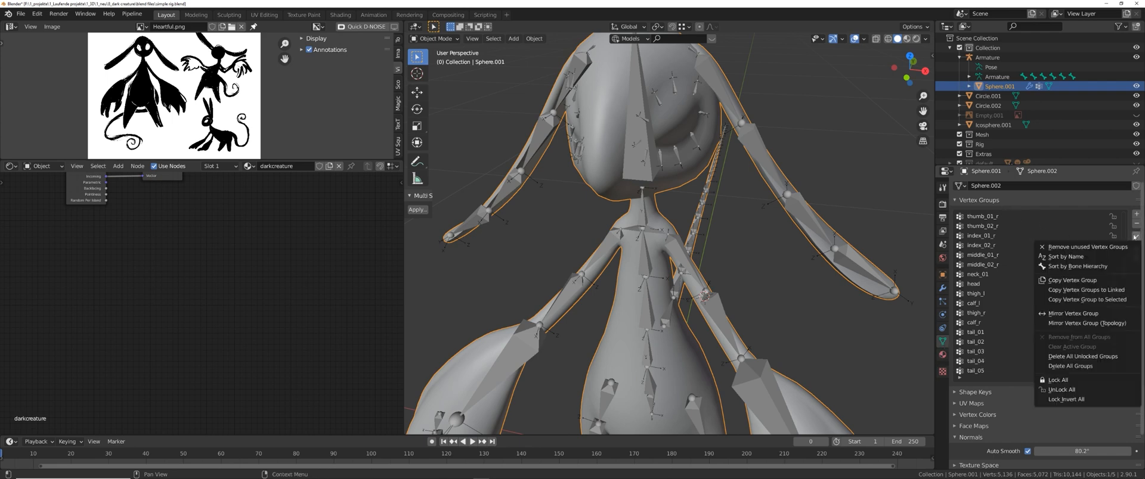
left_click(1074, 251)
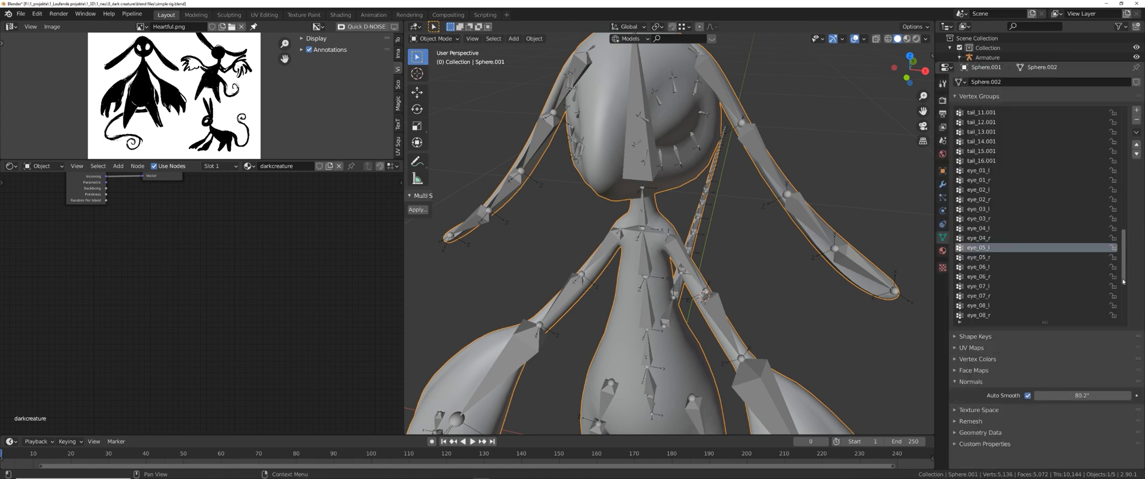
left_click(1136, 132)
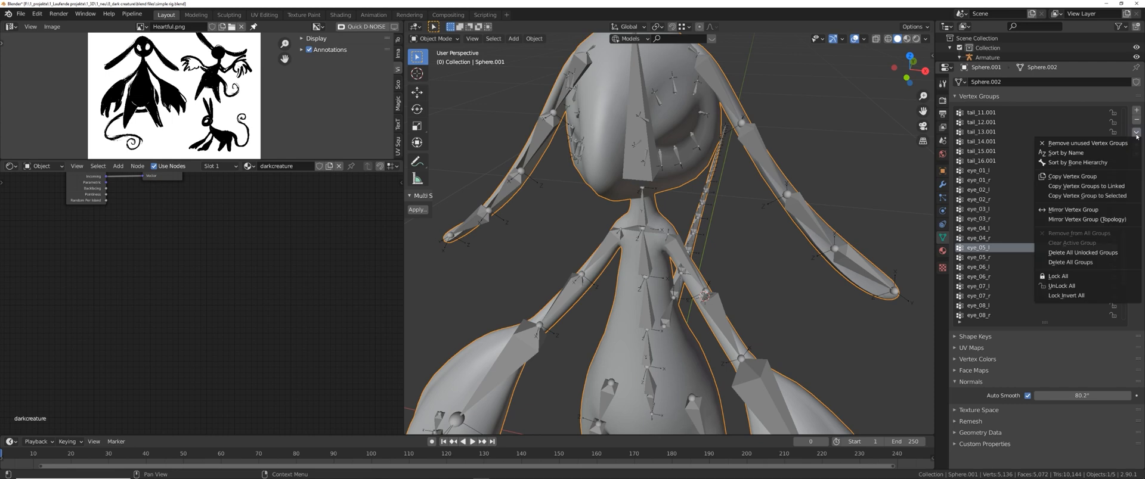
left_click(1102, 145)
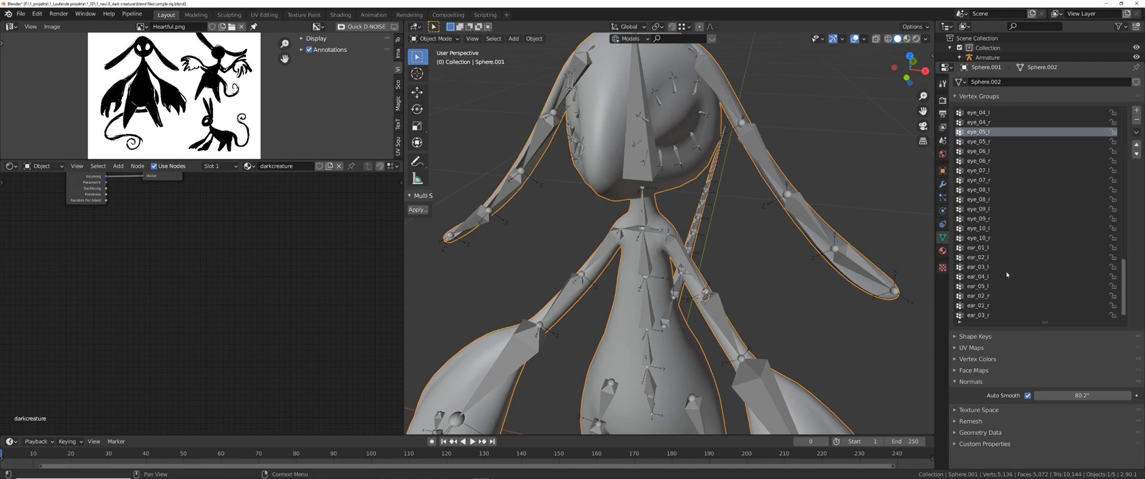
scroll(1008, 113, "up", 1)
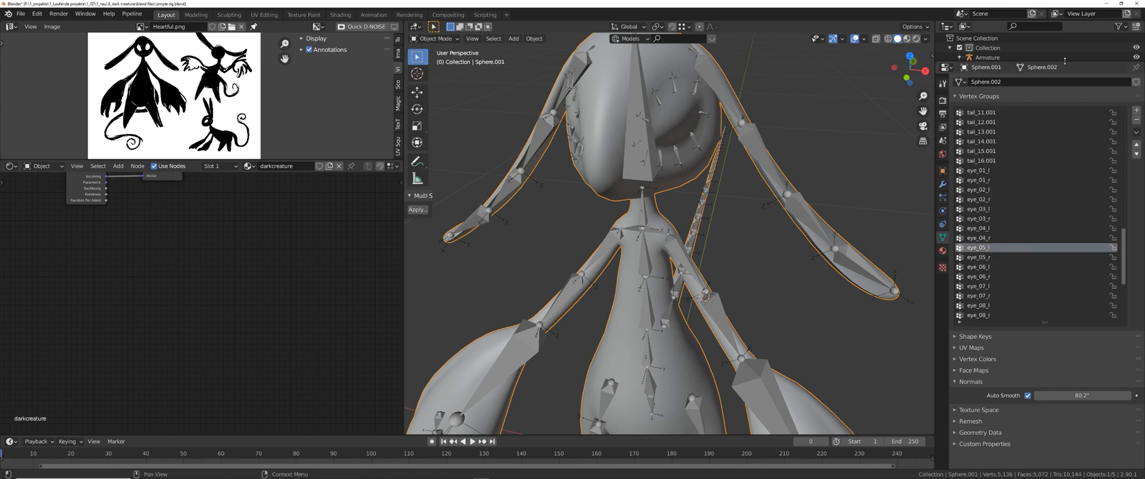
left_click_drag(1065, 61, 1065, 162)
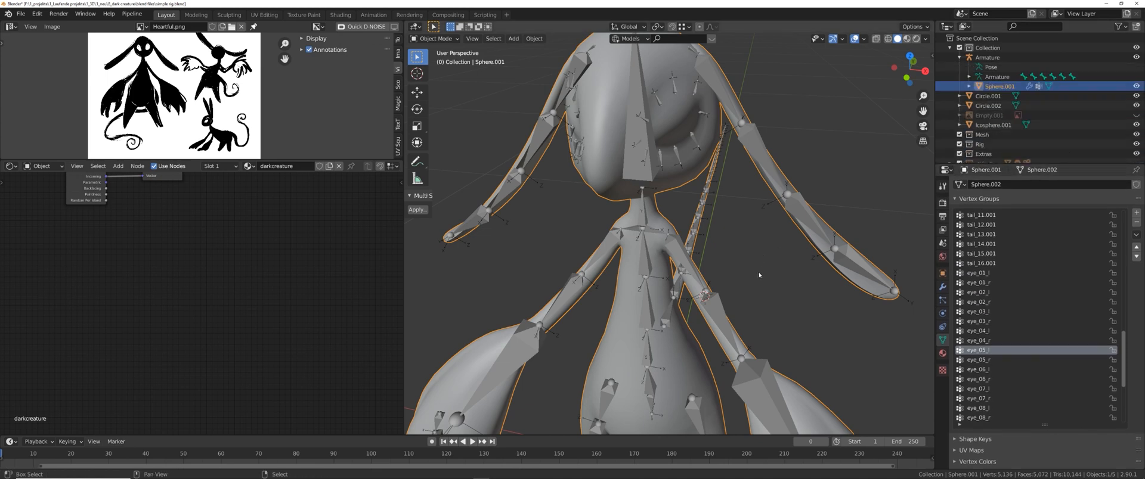
Search the operators for "remove unused ver" and run Remove unused Vertex Groups on the body mesh.
middle_click_drag(760, 276, 759, 230, "shift")
key("F3")
type("remove unused ver")
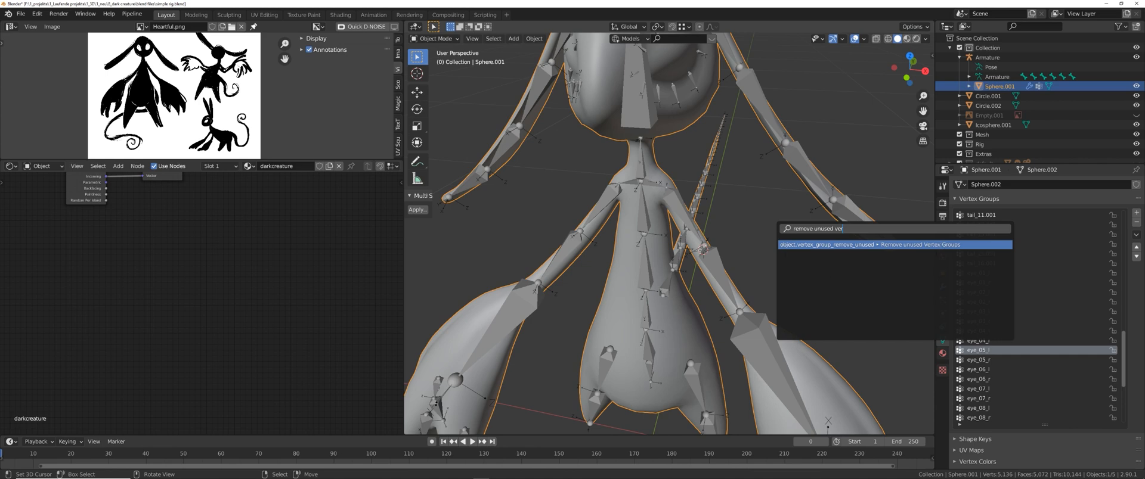
key("Return")
Look up "remove" among the add-ons in the preferences and expand the details of Mesh: Remove unused Vertex Groups.
left_click(37, 13)
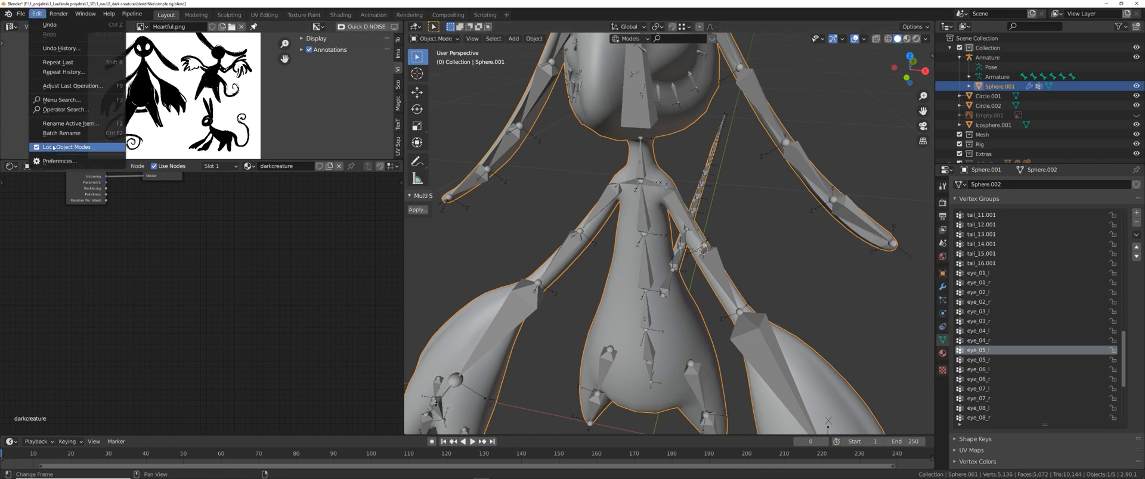
left_click(59, 161)
left_click(431, 72)
type("rem")
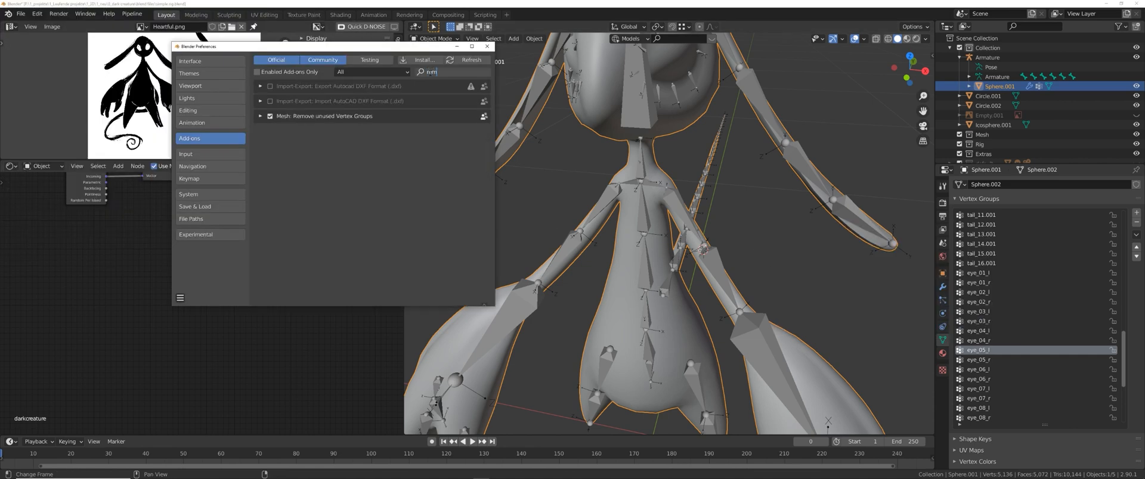
type("ove")
key("Return")
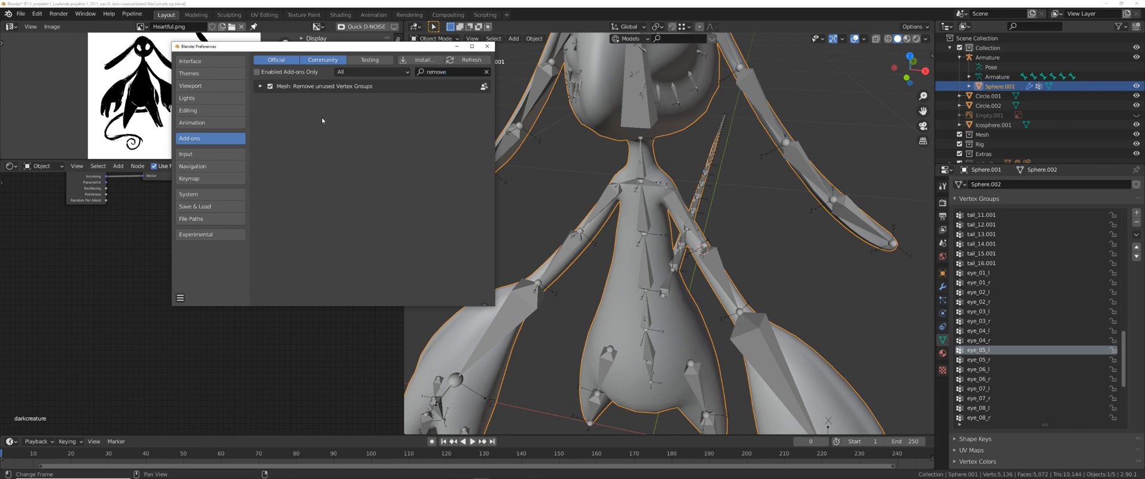
left_click(260, 86)
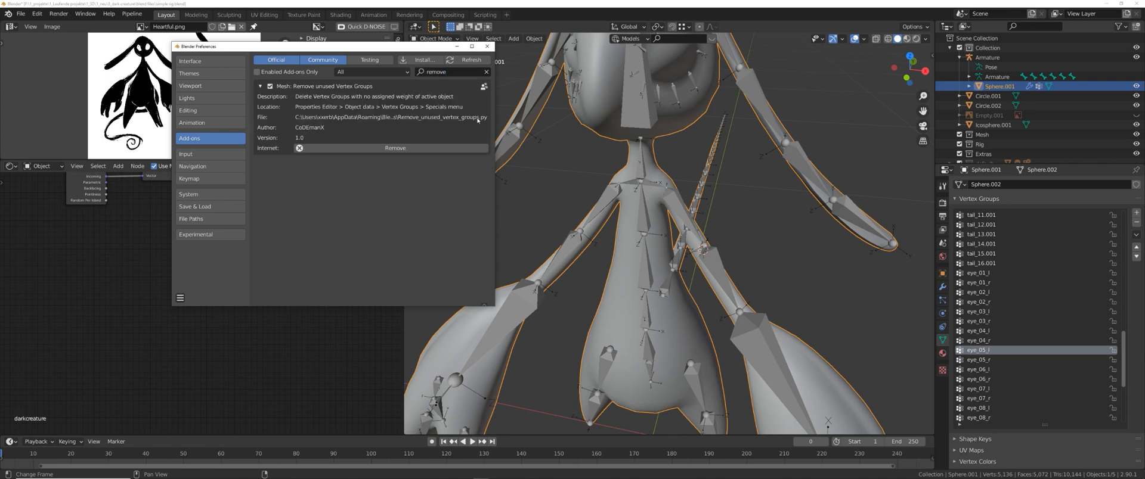